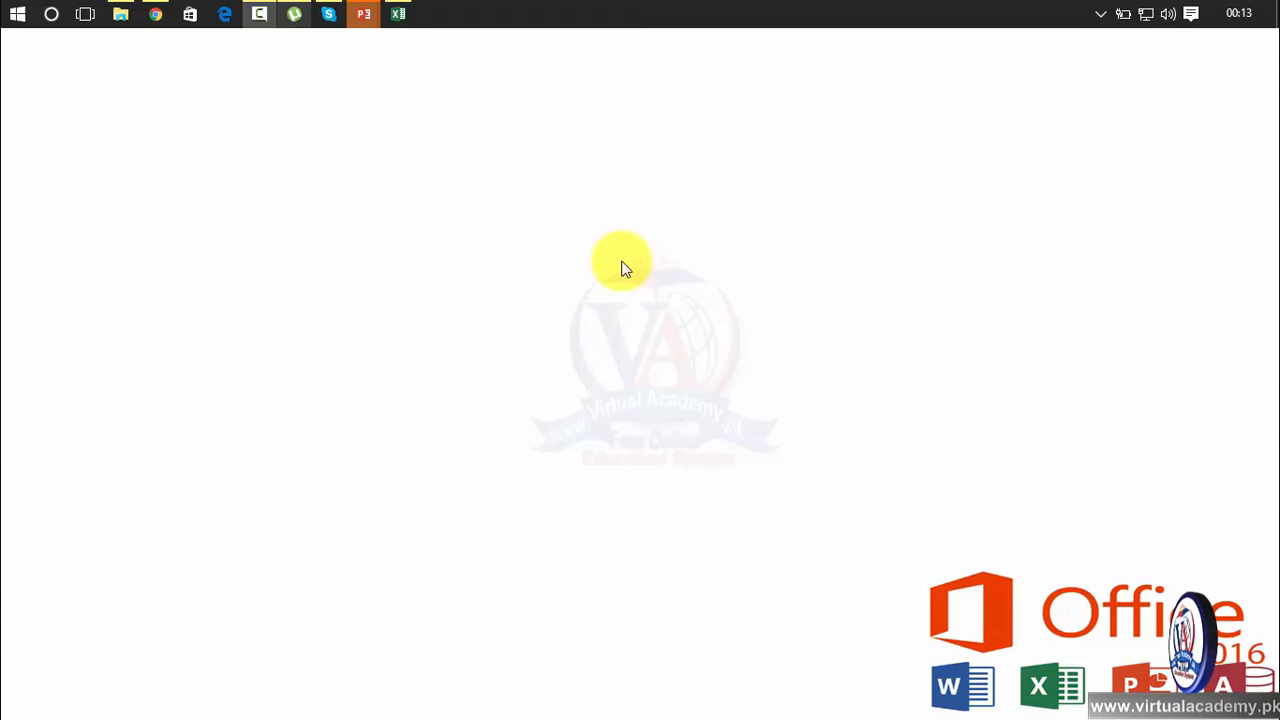
# Switch to the Lesson 3 and 4 Result Sheet workbook in Excel and increase the heights of rows 3 and 4
pyautogui.click(412, 15)
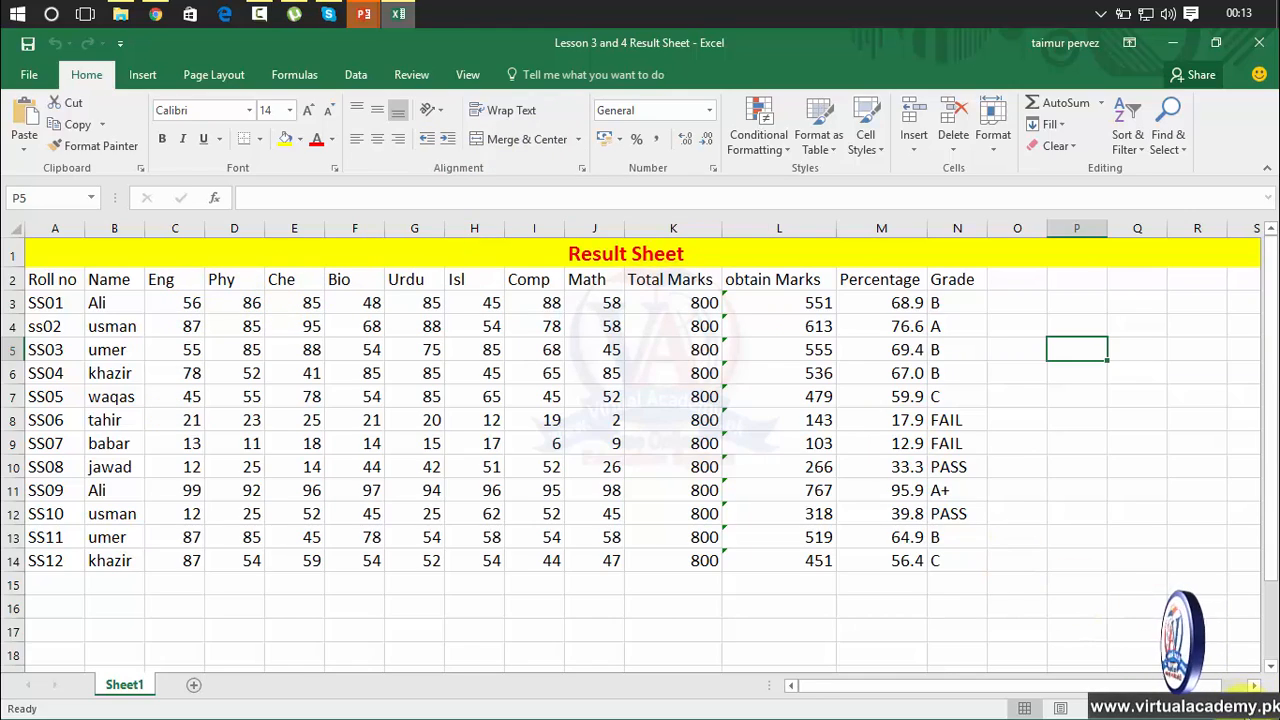
pyautogui.click(1229, 707)
pyautogui.click(1229, 707)
pyautogui.click(1229, 707)
pyautogui.click(1229, 707)
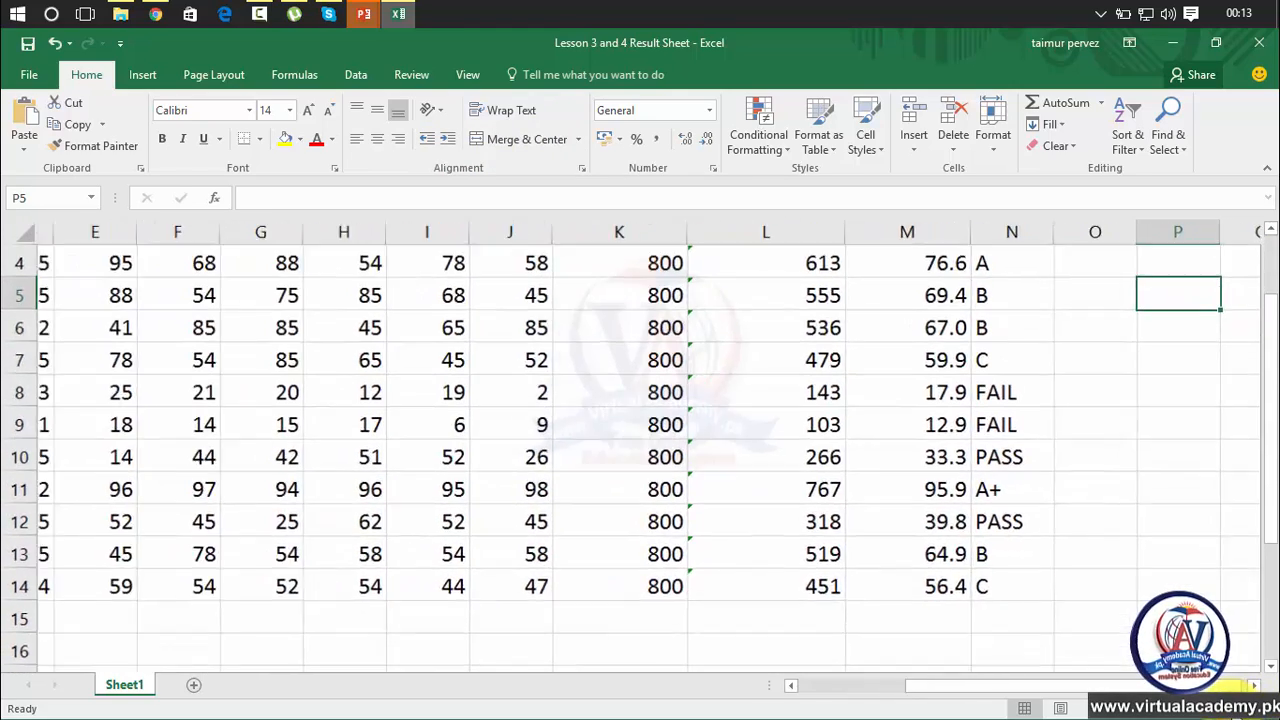
pyautogui.click(1229, 707)
pyautogui.moveTo(1271, 499); pyautogui.dragTo(1270, 395)
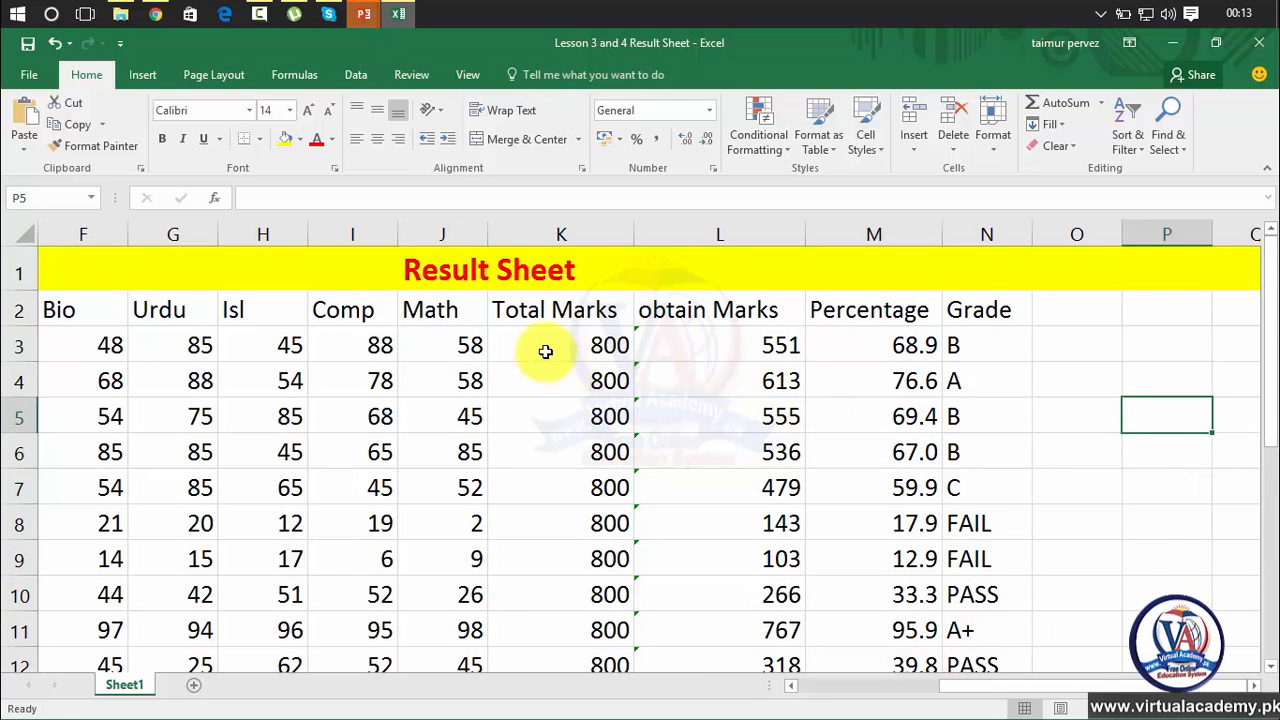
pyautogui.moveTo(545, 350); pyautogui.dragTo(789, 496)
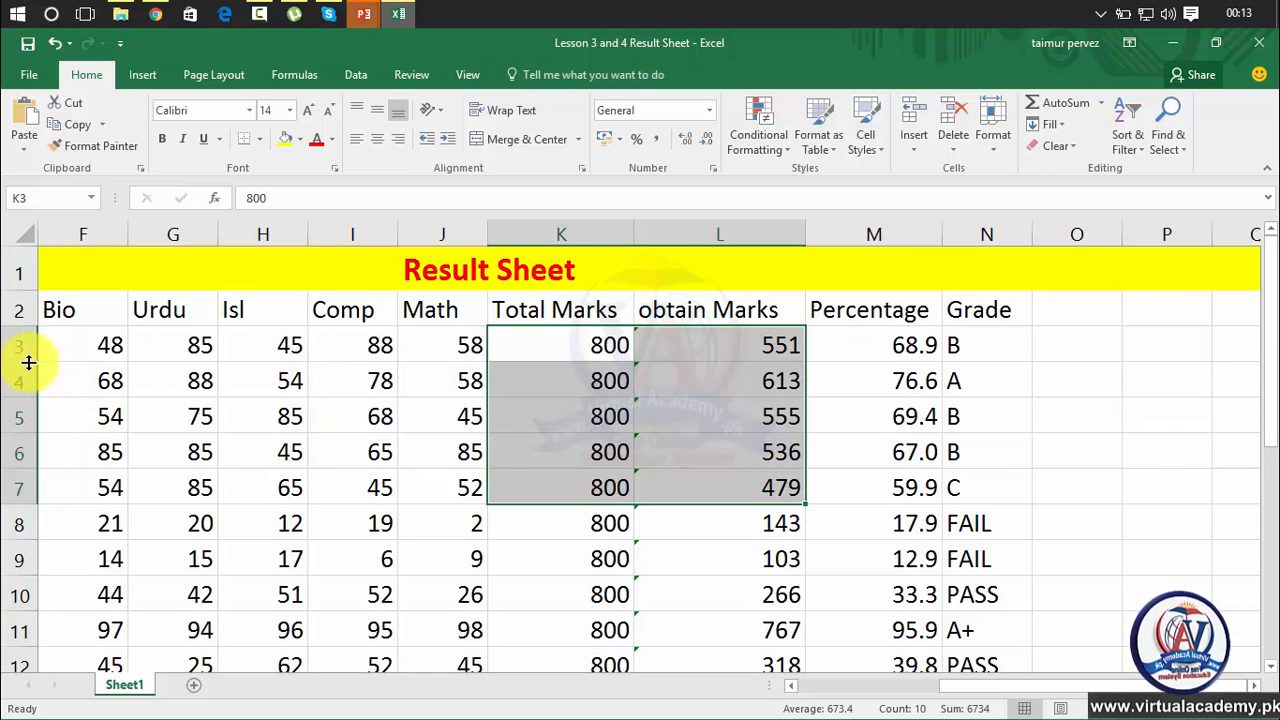
pyautogui.click(150, 344)
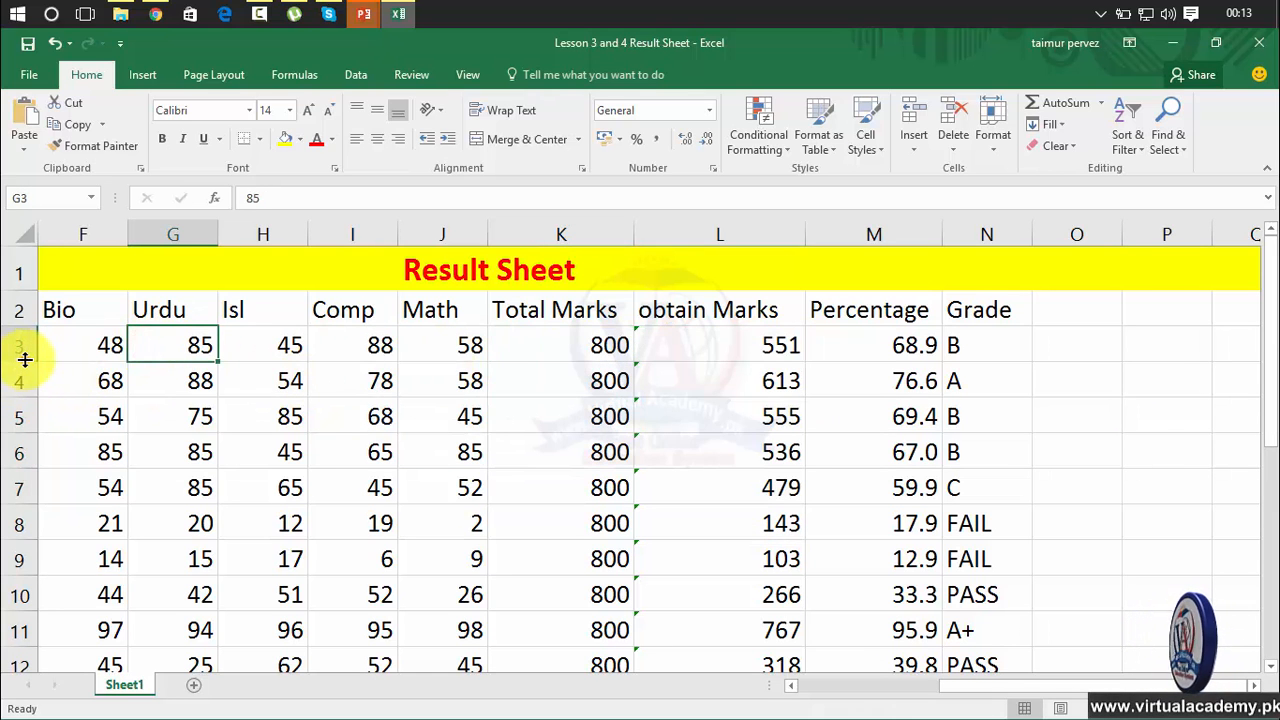
pyautogui.moveTo(23, 361); pyautogui.dragTo(14, 446)
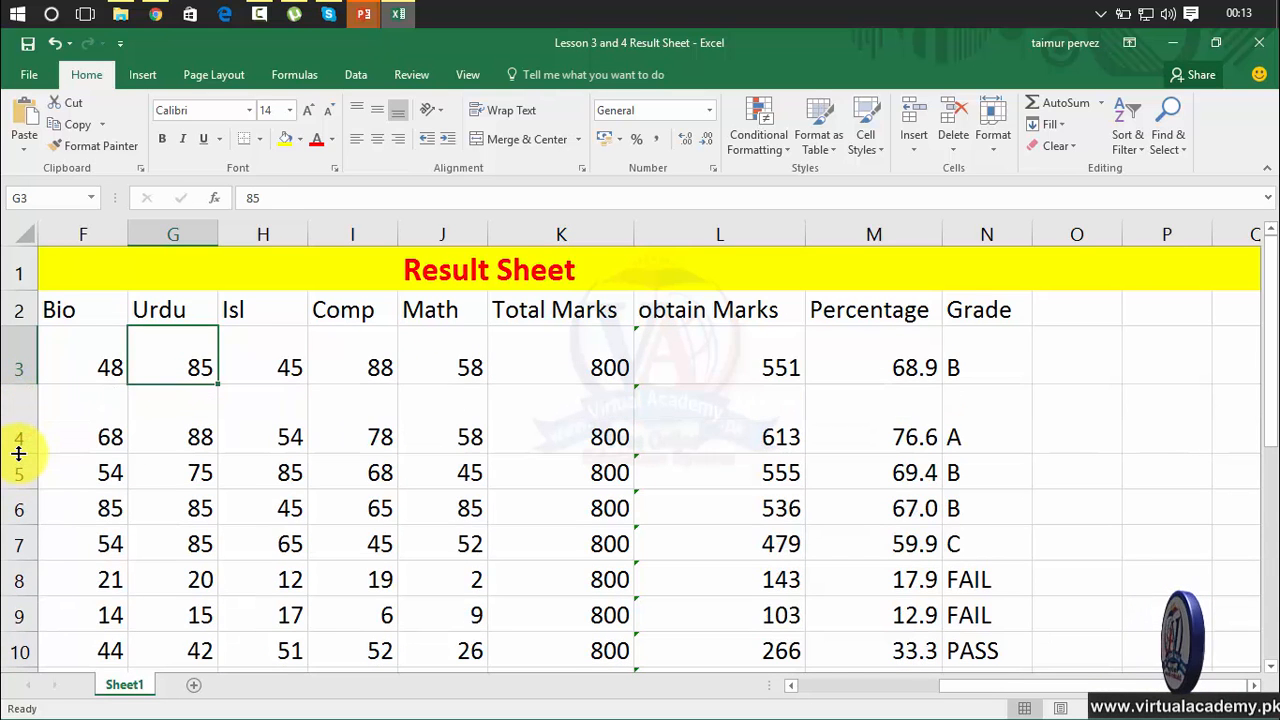
# Try top and middle vertical alignment on cells K3:M4, ending with bottom alignment
pyautogui.click(605, 365)
pyautogui.moveTo(605, 365); pyautogui.dragTo(842, 438)
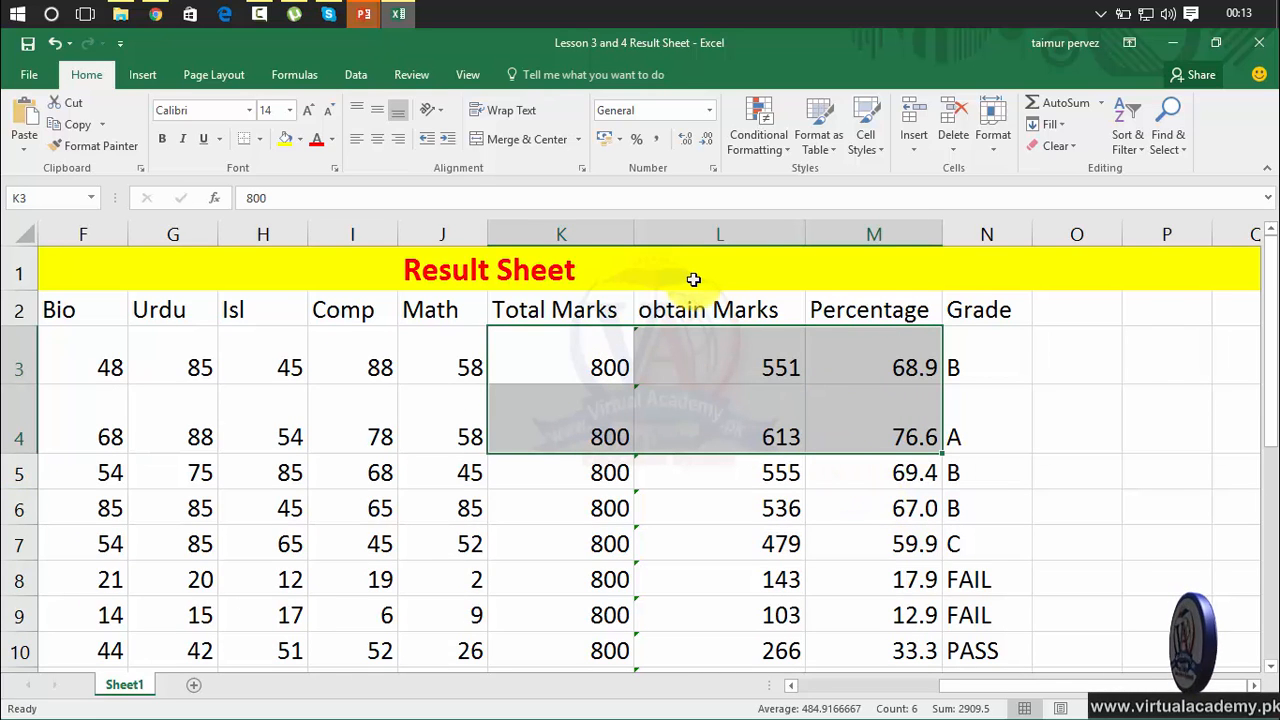
pyautogui.click(358, 111)
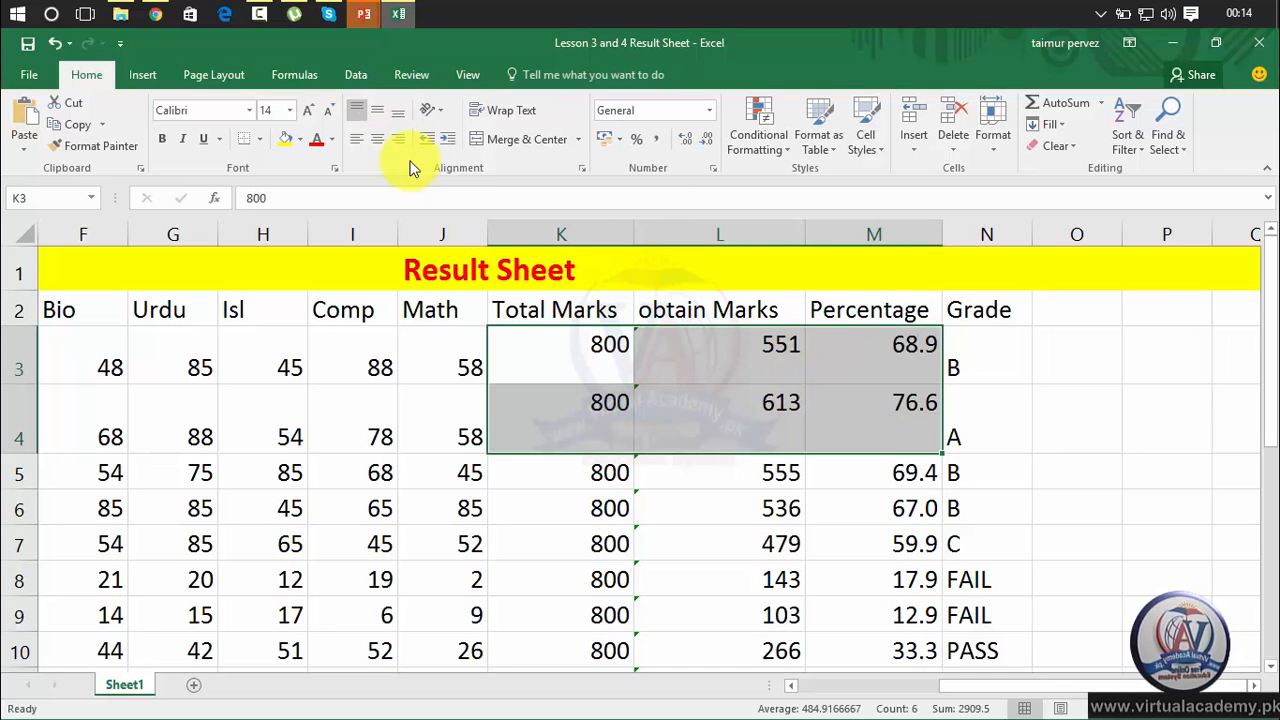
pyautogui.click(377, 112)
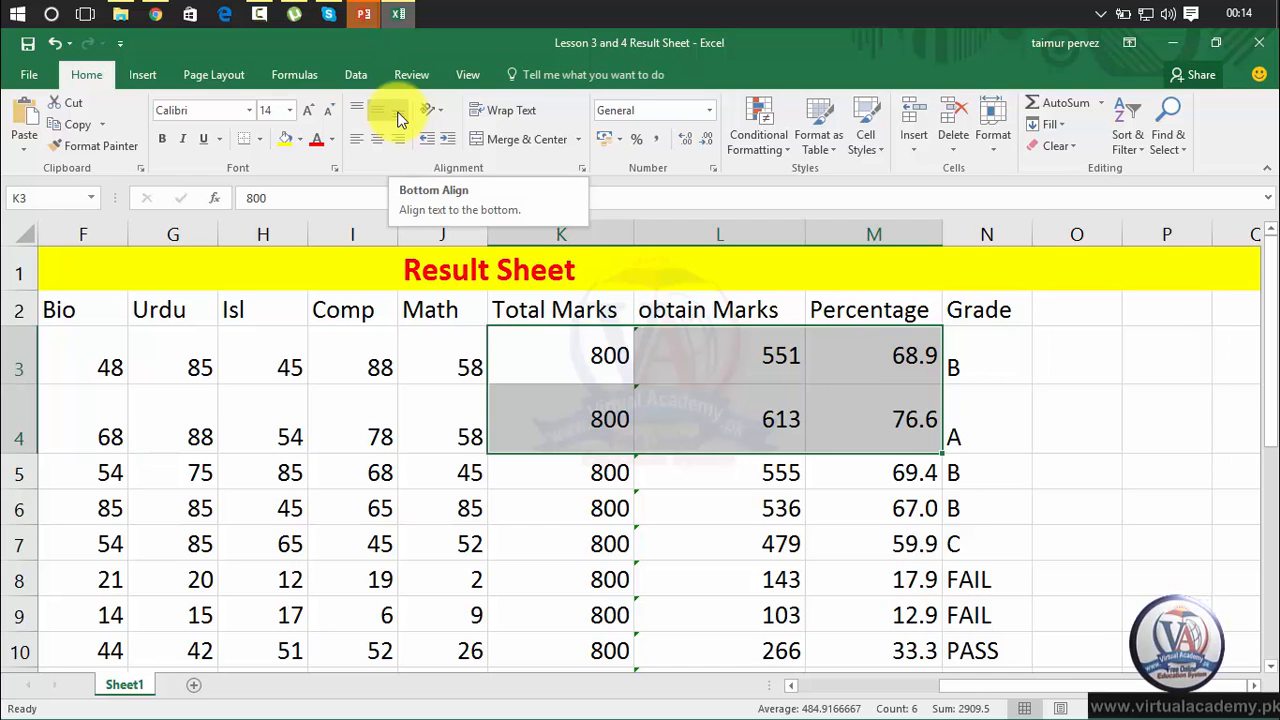
pyautogui.click(398, 118)
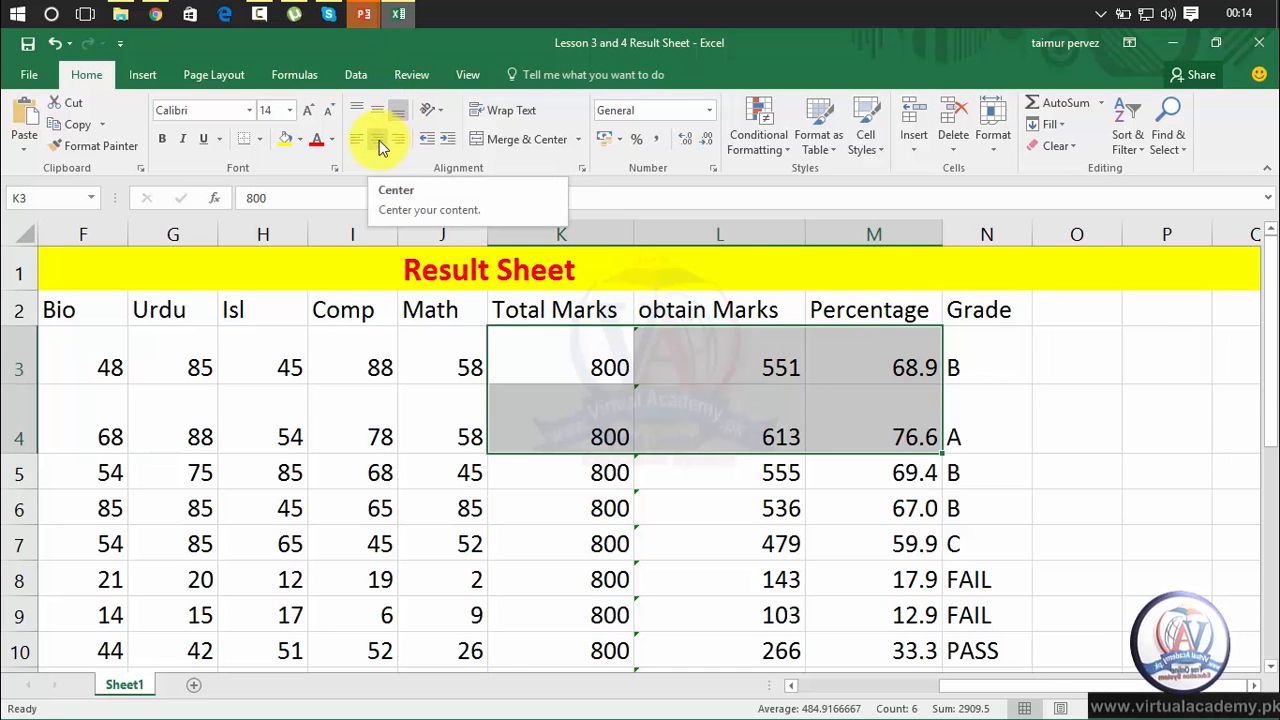
# Right-align the values in cells K3:M4 after trying centre and left alignment
pyautogui.click(379, 140)
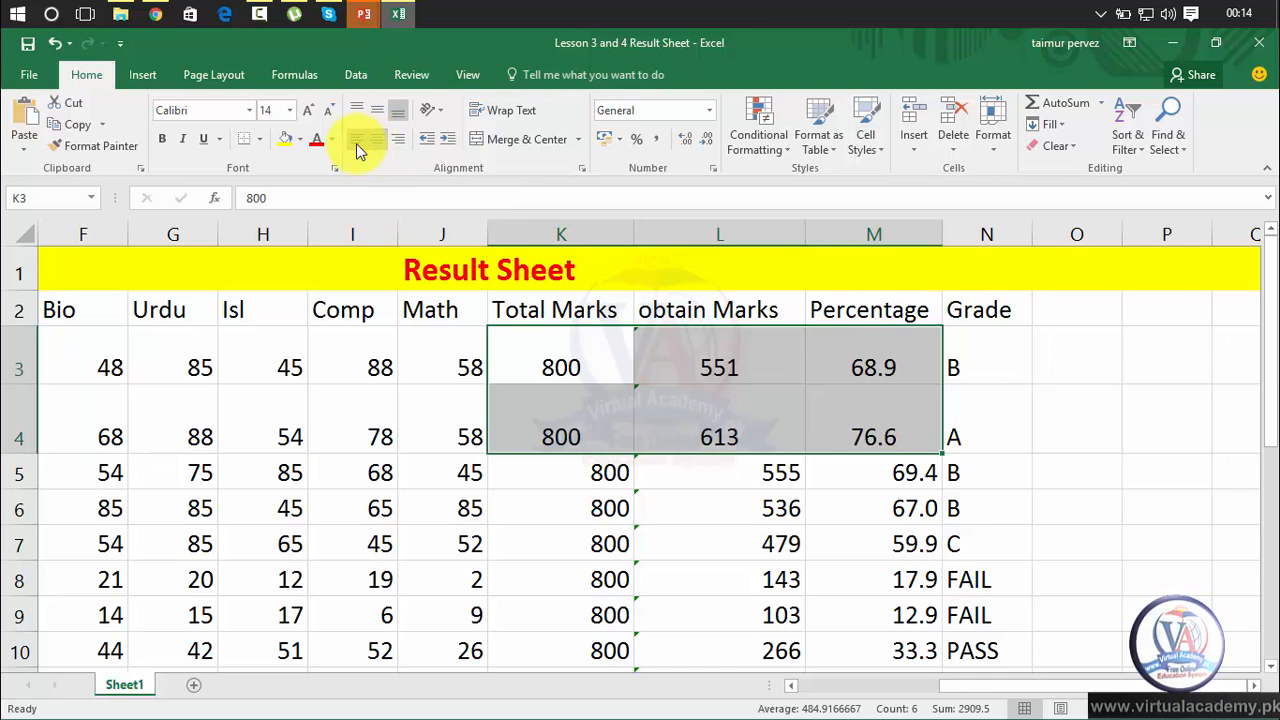
pyautogui.click(357, 144)
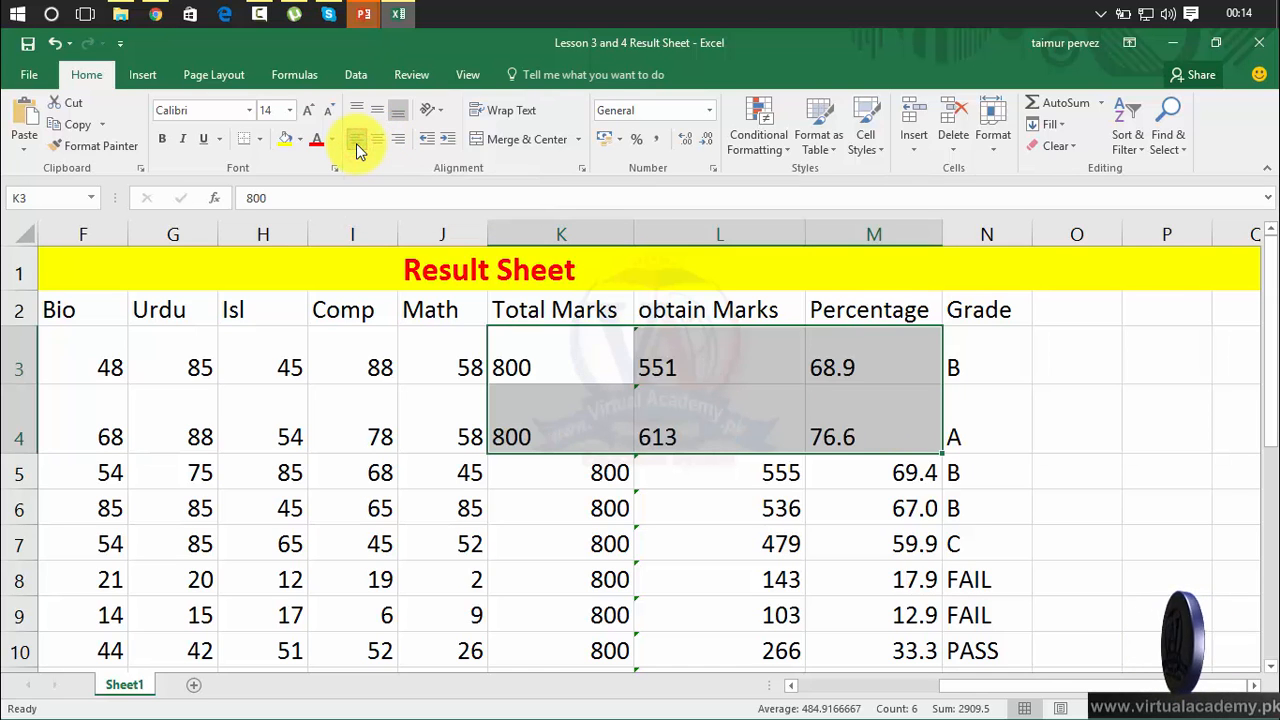
pyautogui.click(390, 139)
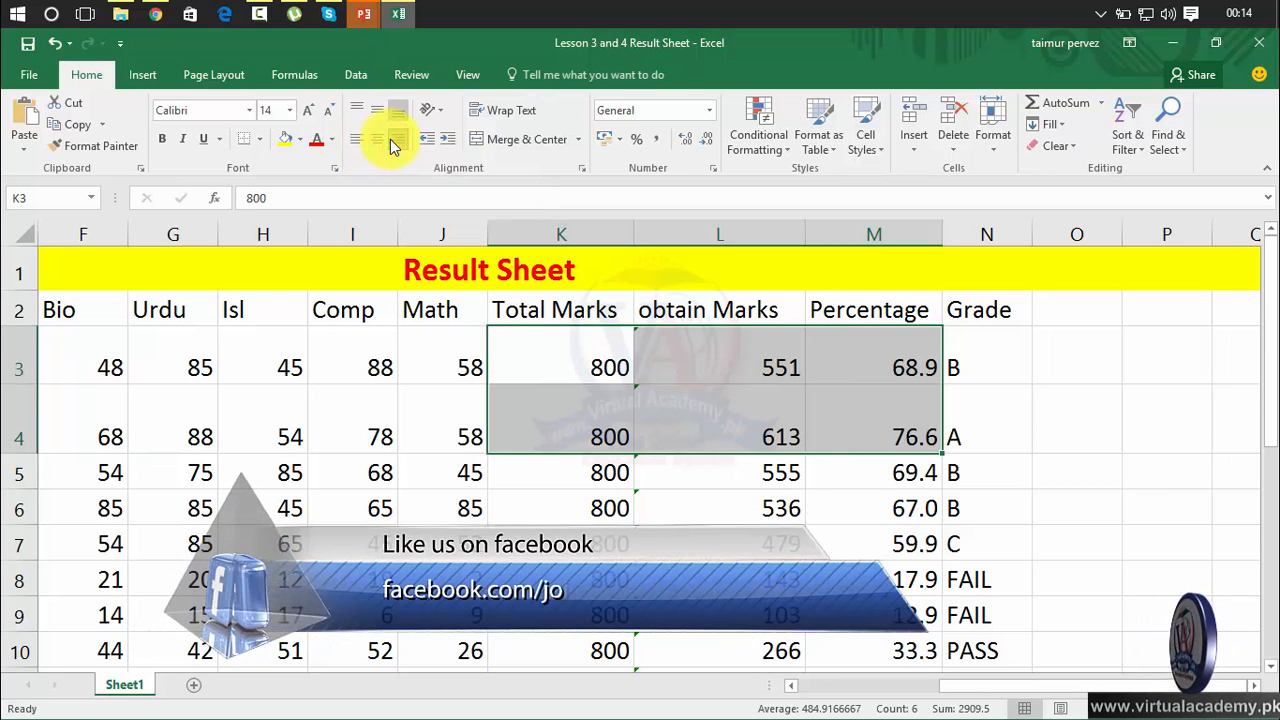
pyautogui.click(578, 347)
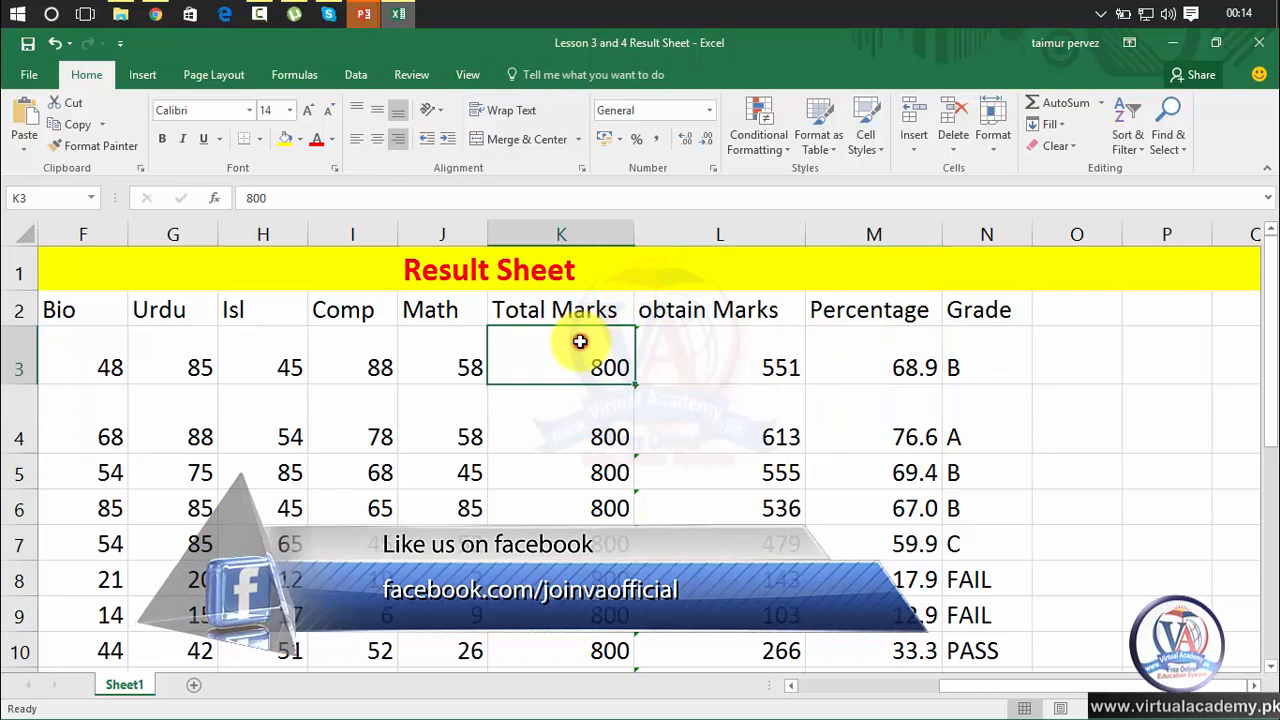
pyautogui.doubleClick(580, 368)
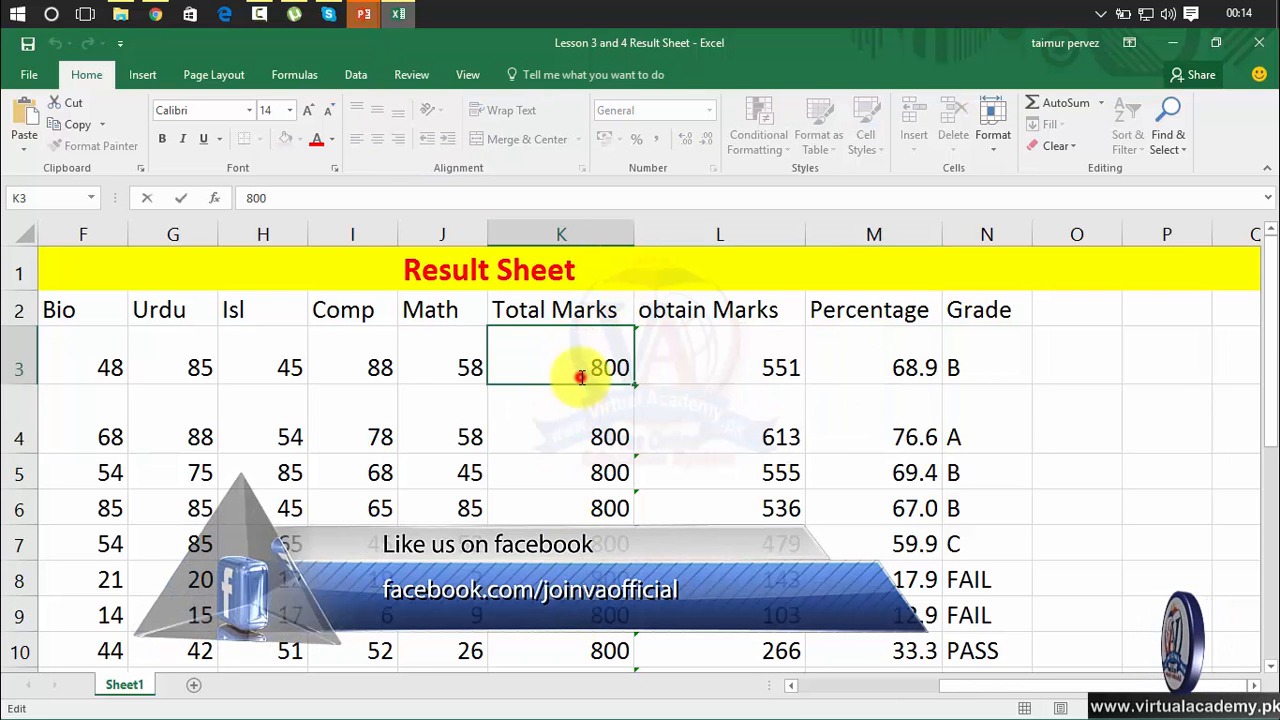
# Increase the indent of the obtained marks in cells L3:L9 by eight levels
pyautogui.moveTo(703, 362); pyautogui.dragTo(709, 604)
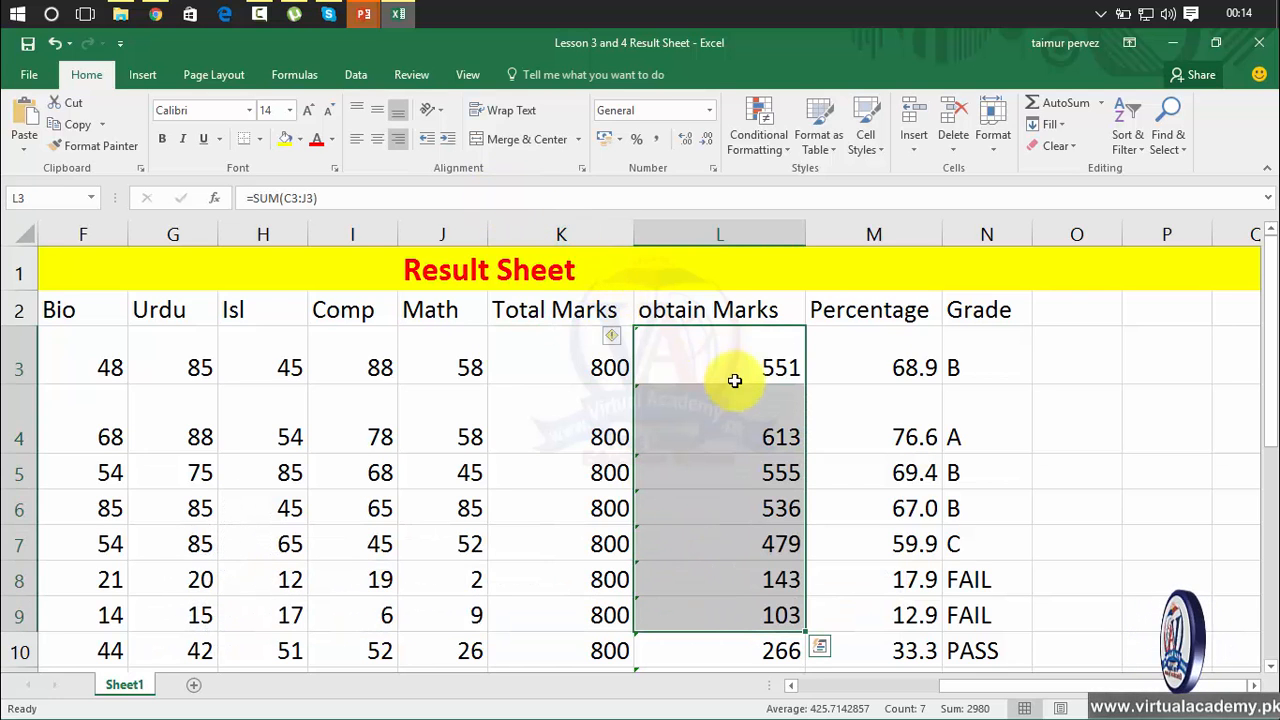
pyautogui.click(446, 146)
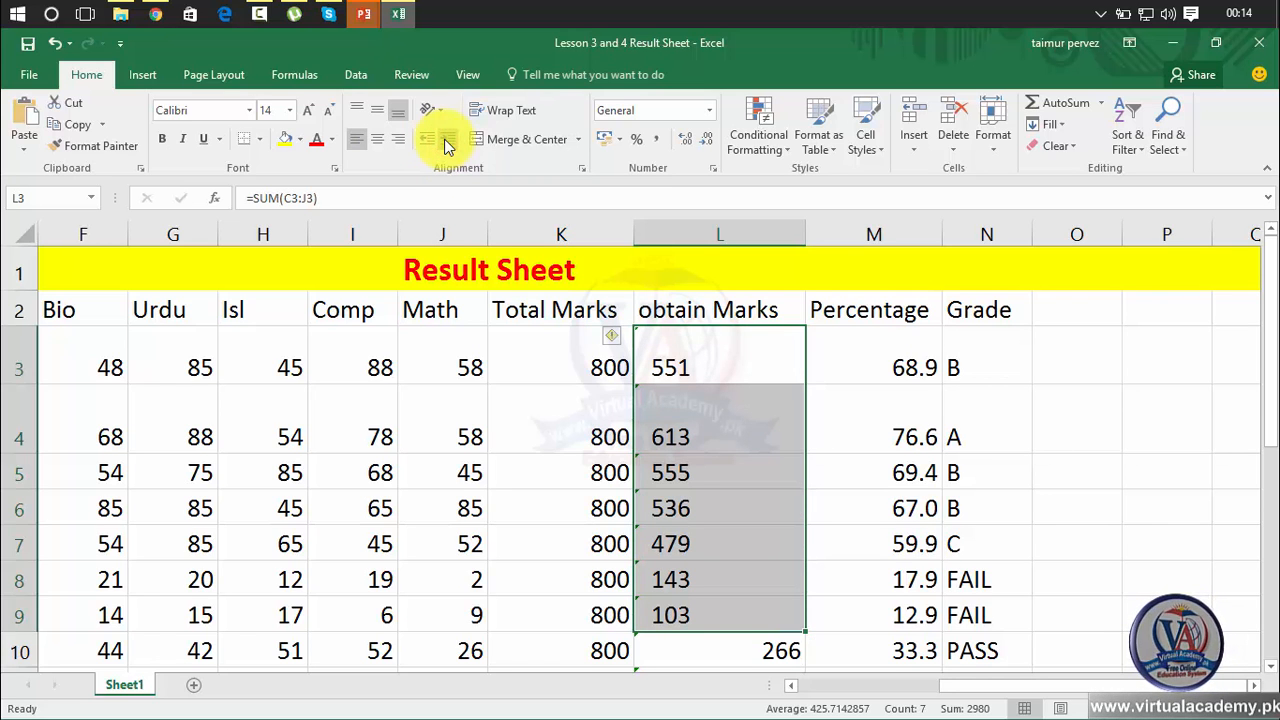
pyautogui.click(446, 143)
pyautogui.click(446, 143)
pyautogui.click(446, 143)
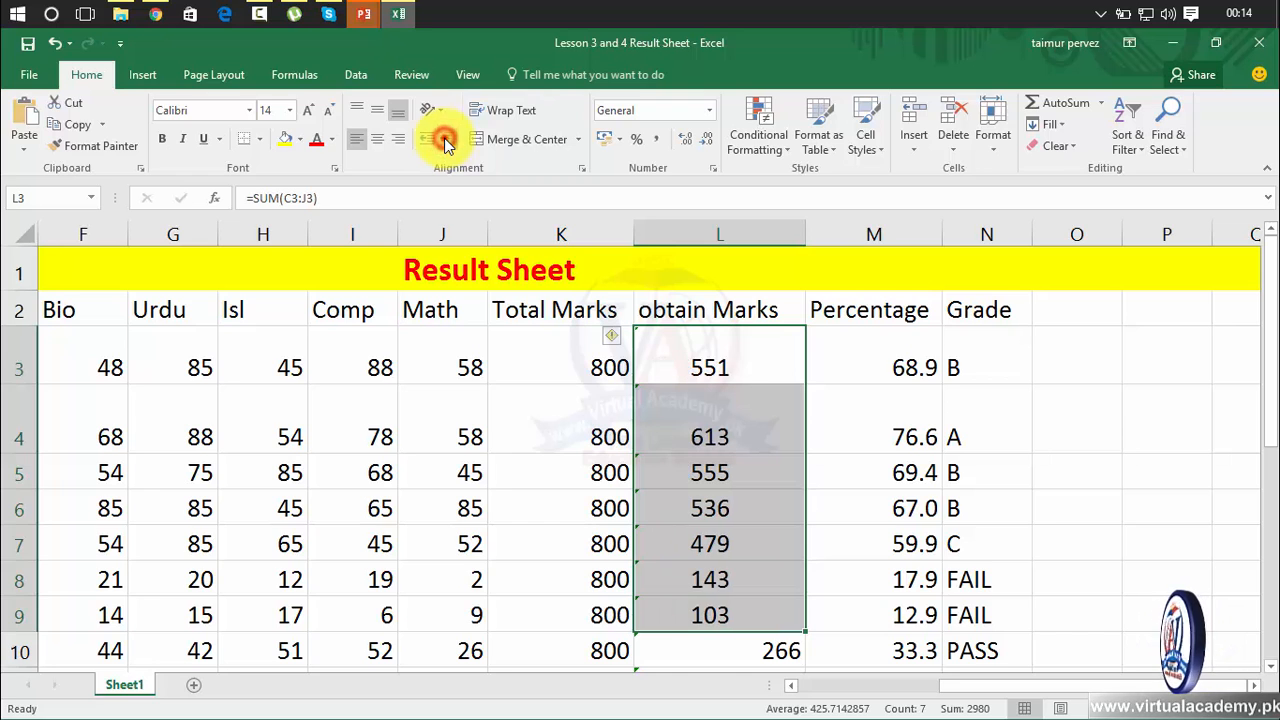
pyautogui.click(446, 143)
pyautogui.click(445, 141)
pyautogui.click(445, 141)
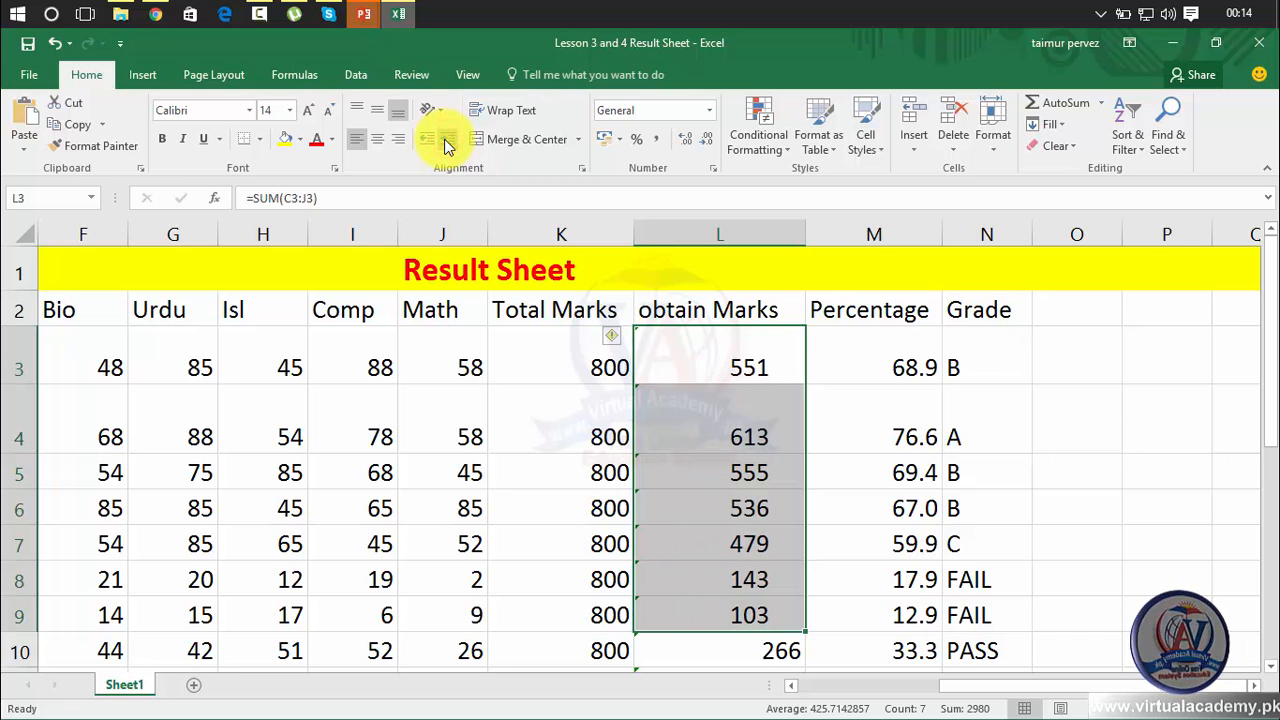
pyautogui.click(445, 141)
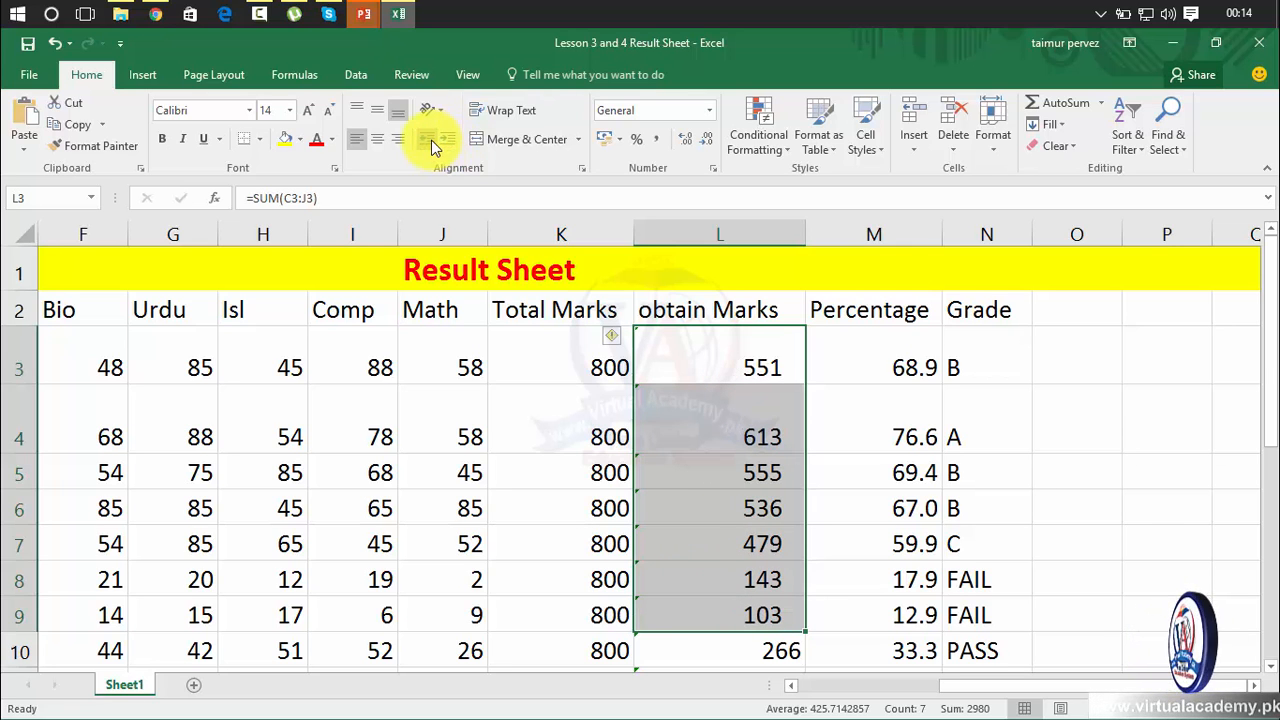
# Decrease the indent of cells L3:L9 and right-align their values after trying centre alignment
pyautogui.click(431, 141)
pyautogui.click(431, 141)
pyautogui.click(431, 141)
pyautogui.click(431, 141)
pyautogui.click(431, 141)
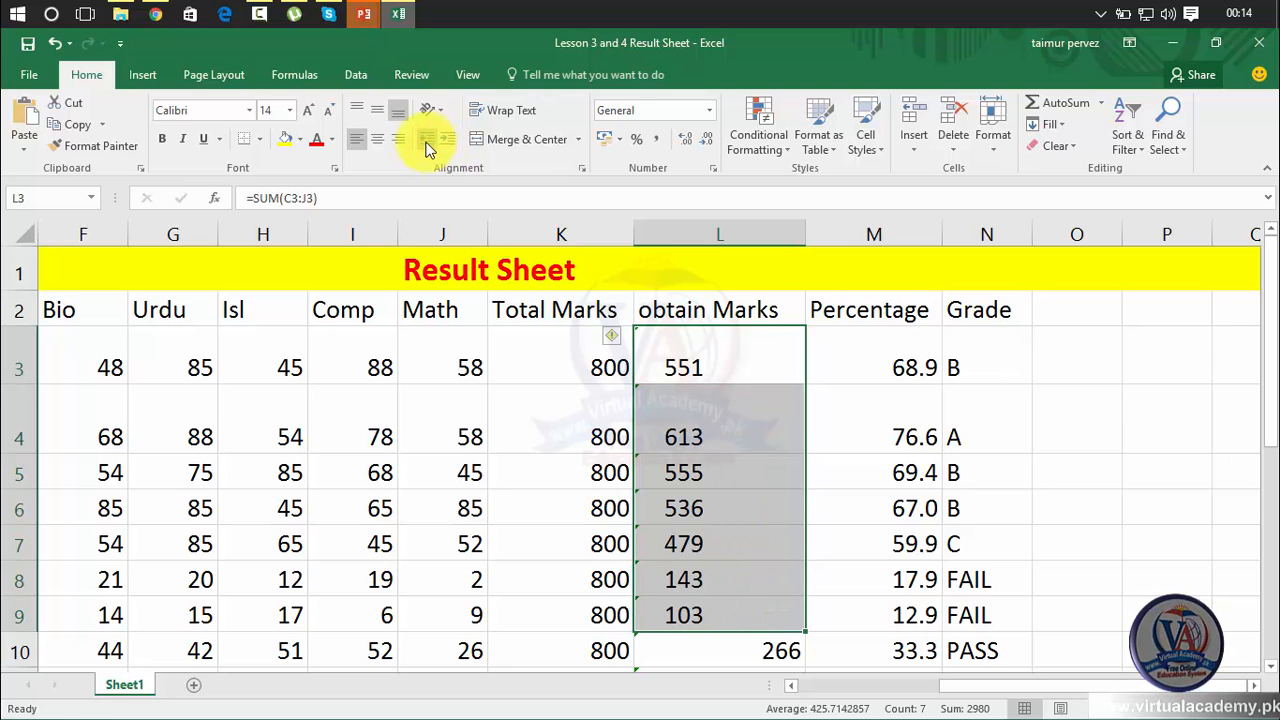
pyautogui.click(385, 142)
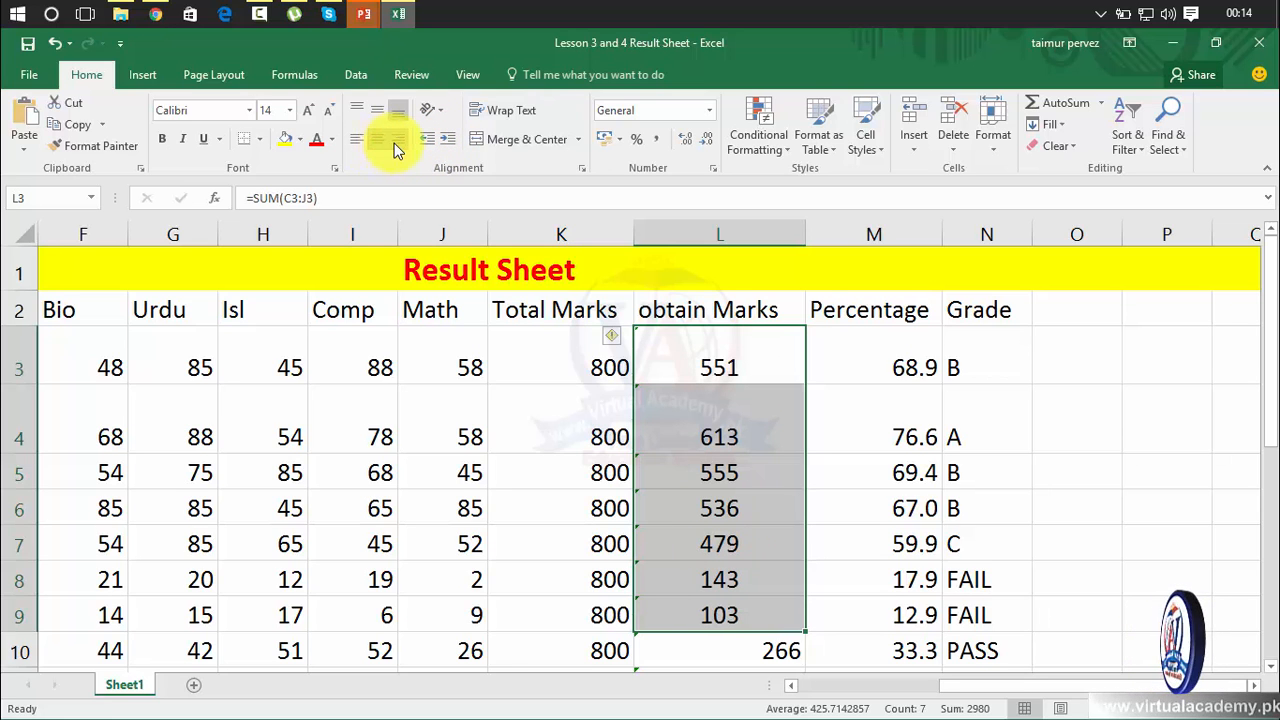
pyautogui.click(397, 145)
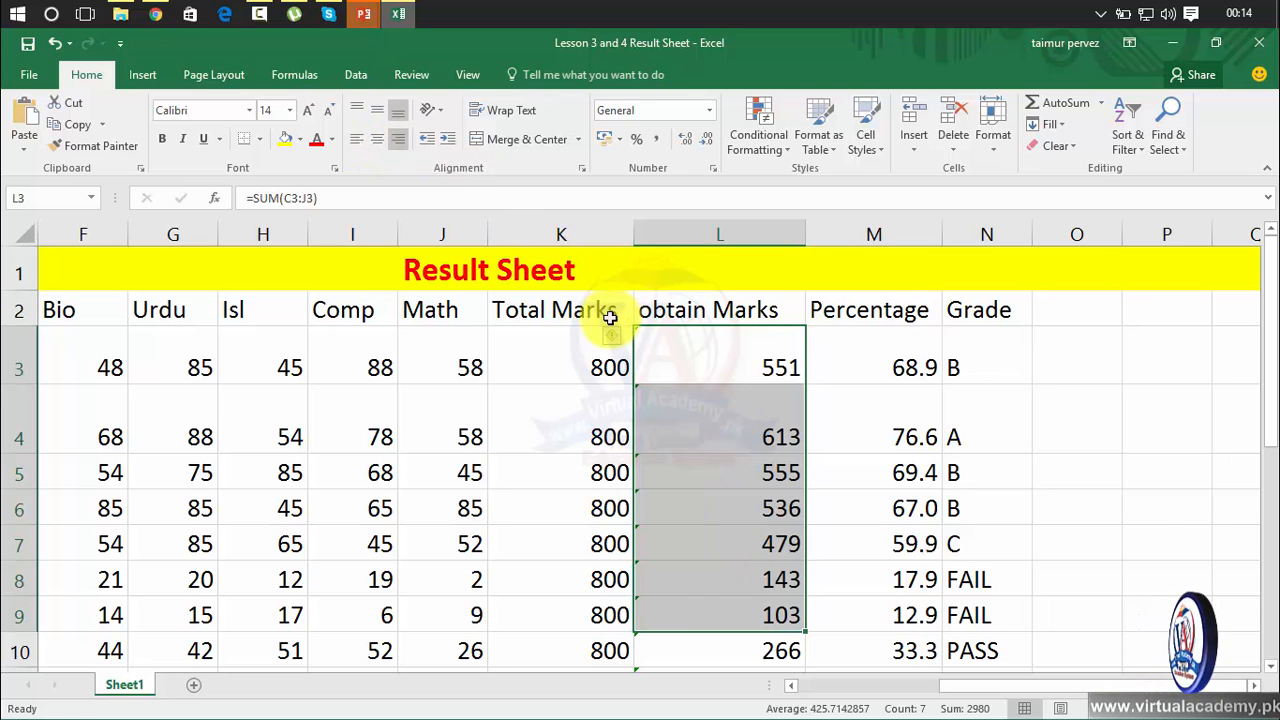
# Try the Angle Counterclockwise and Angle Clockwise text orientations on the obtained marks in L3:L9
pyautogui.click(430, 110)
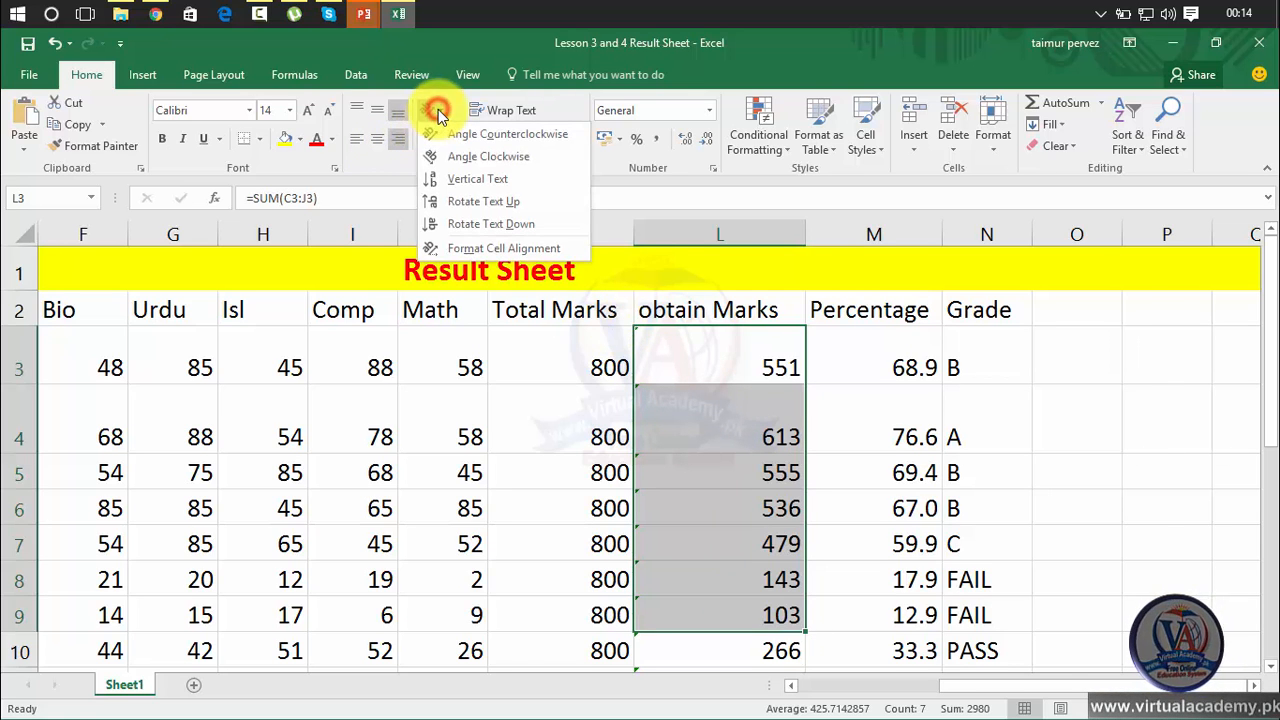
pyautogui.click(503, 139)
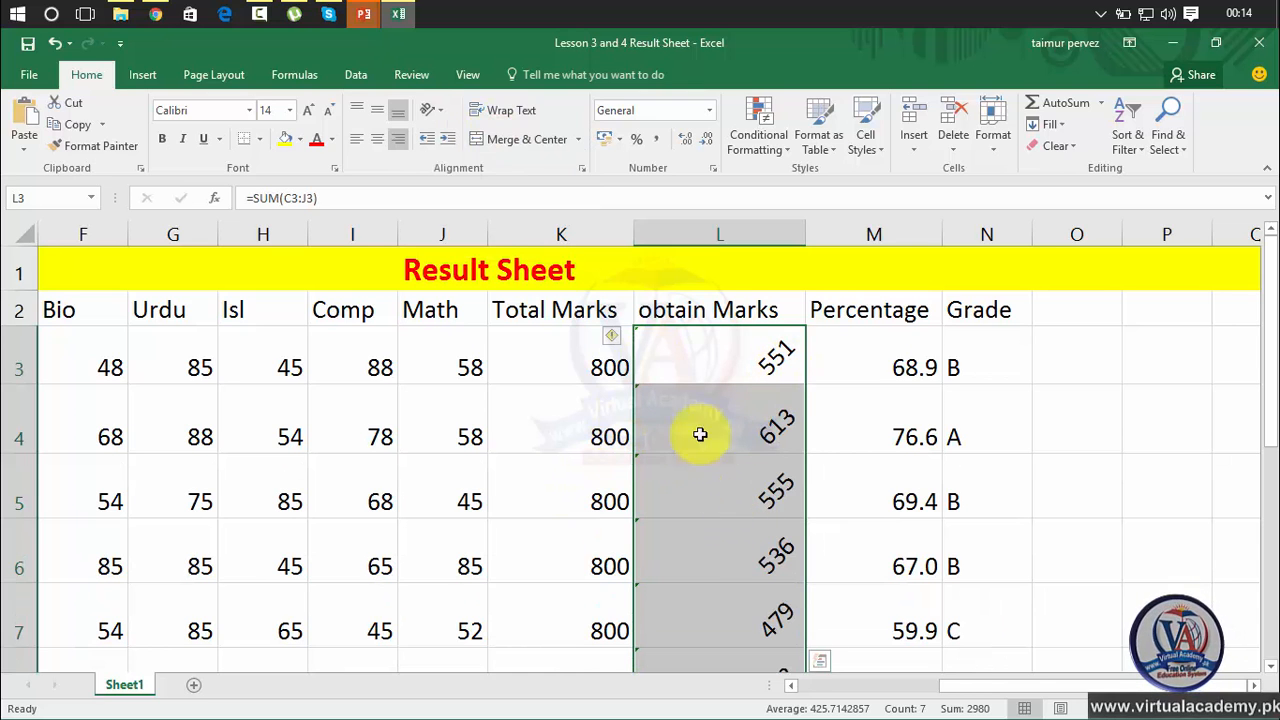
pyautogui.click(432, 110)
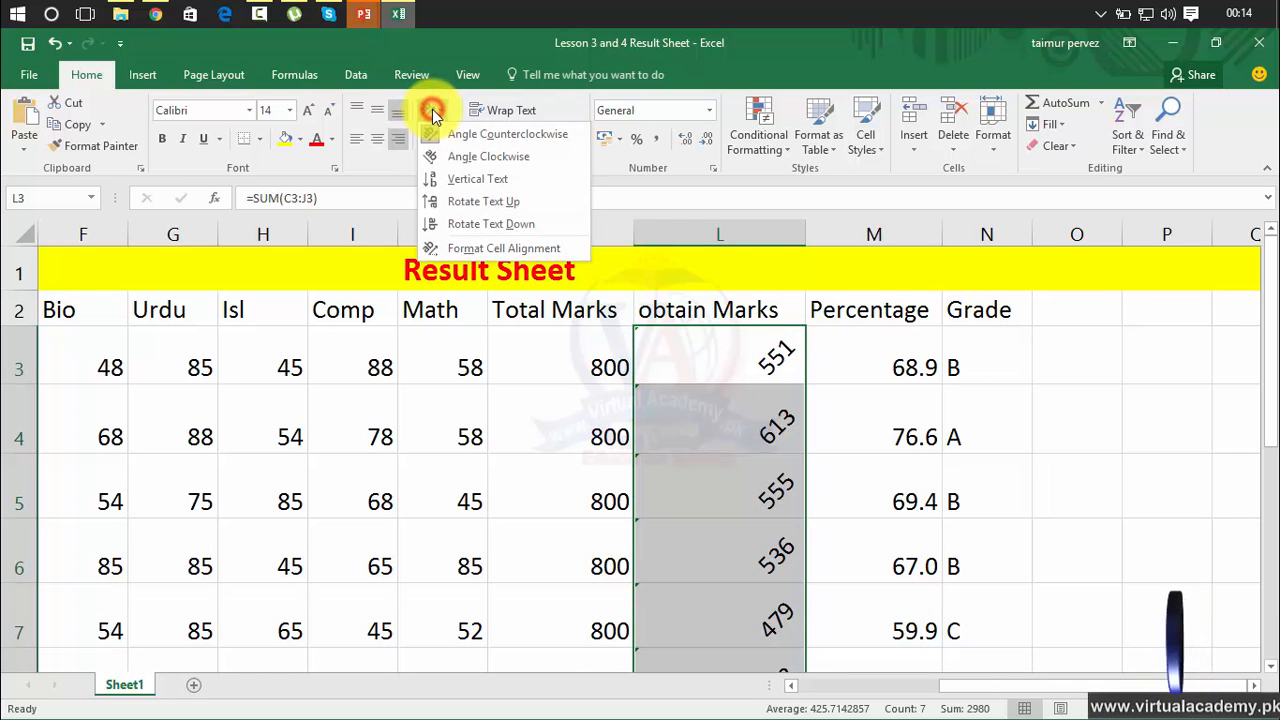
pyautogui.click(447, 157)
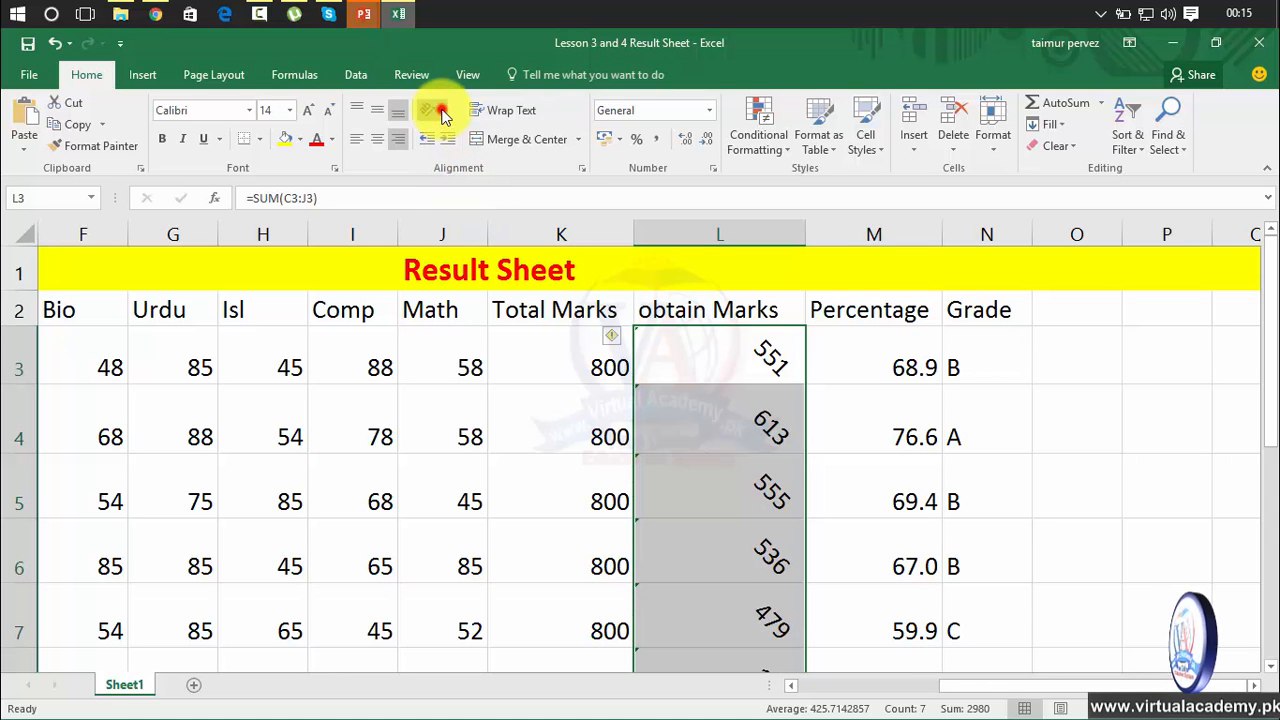
# Try the Vertical Text and Rotate Text Up orientations on cells L3:L9
pyautogui.click(432, 110)
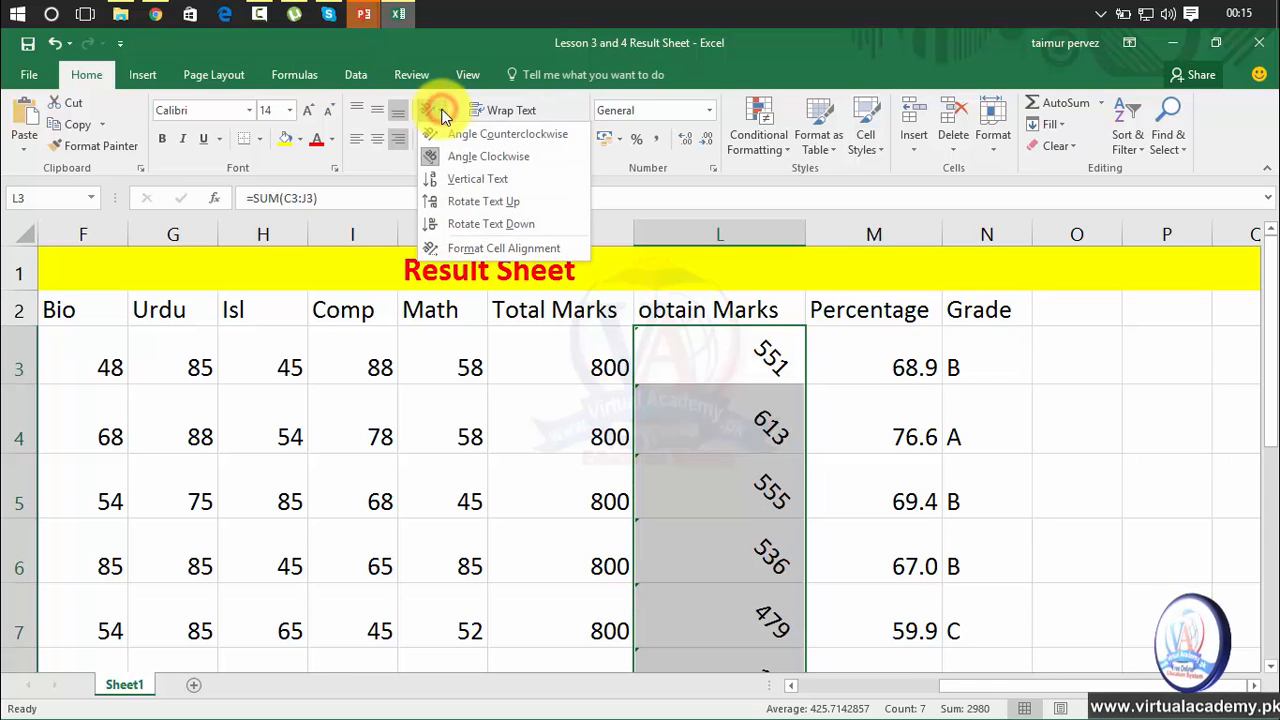
pyautogui.click(457, 180)
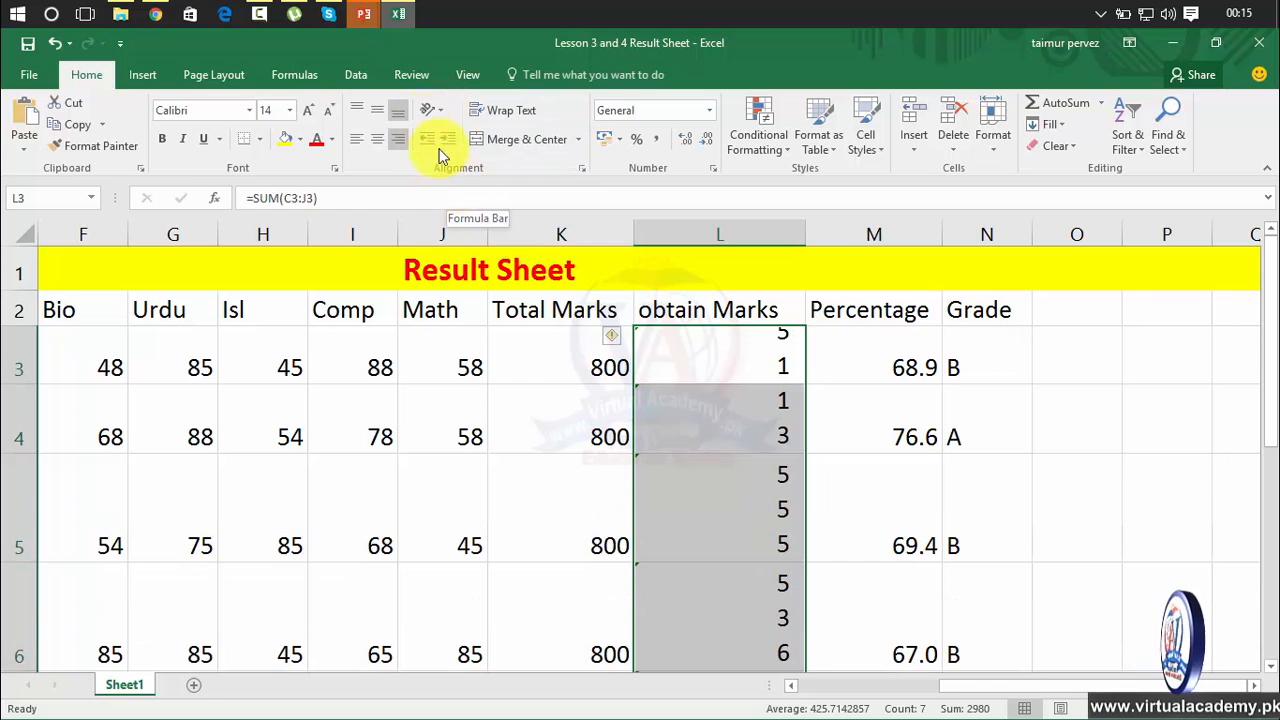
pyautogui.click(426, 109)
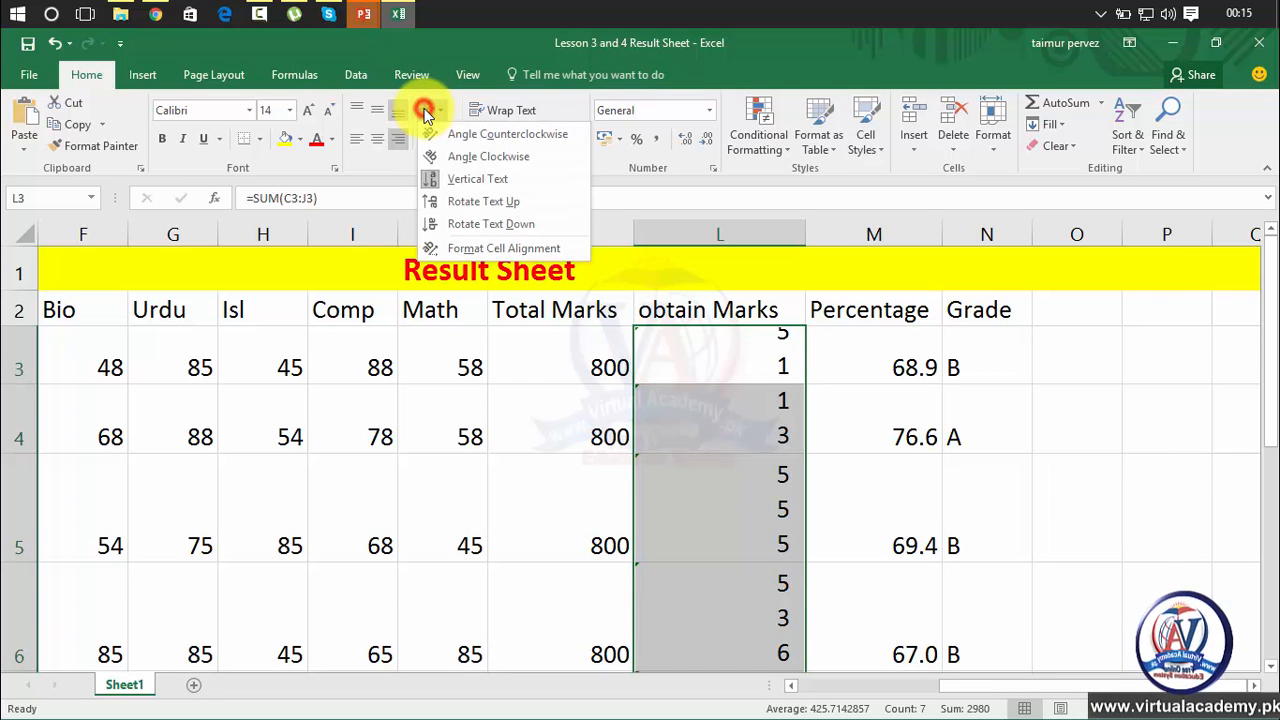
pyautogui.click(443, 206)
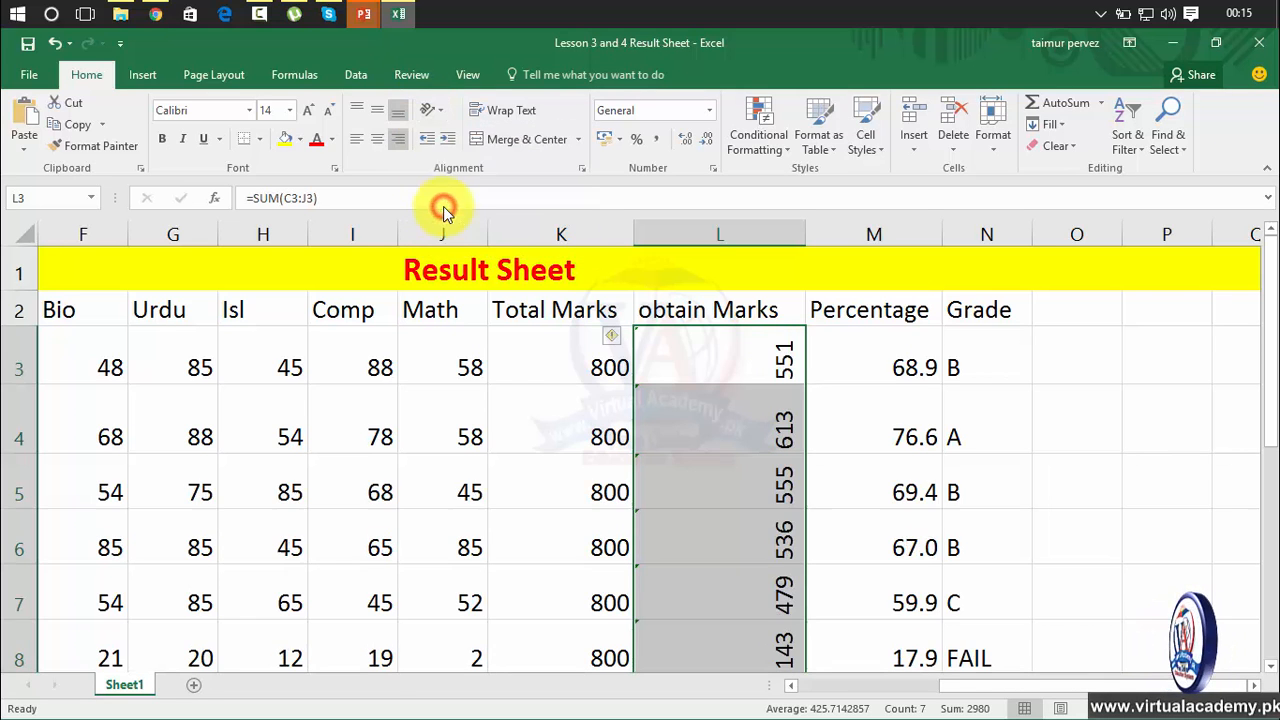
# Apply the Rotate Text Down orientation to the obtained marks in cells L3:L9
pyautogui.click(429, 110)
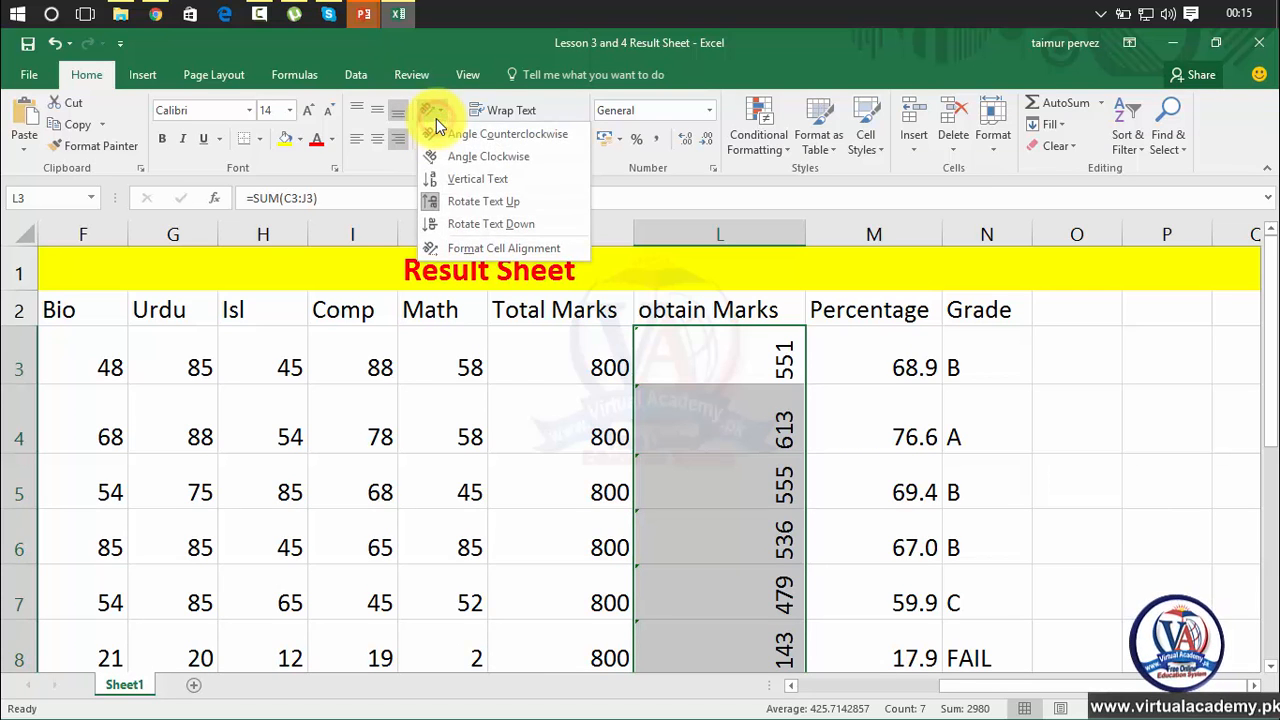
pyautogui.click(450, 222)
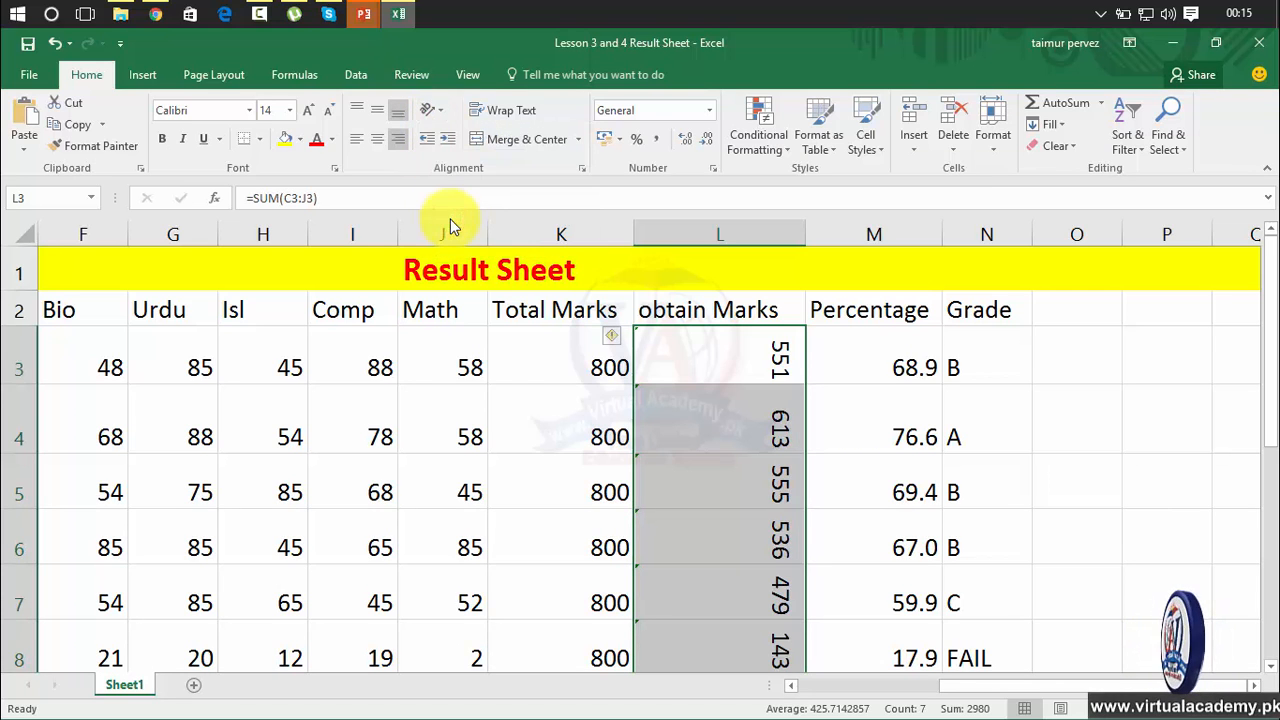
# Open Format Cells for L3:L9 and review its Number, Alignment, Font, Border, Fill and Protection settings
pyautogui.click(429, 112)
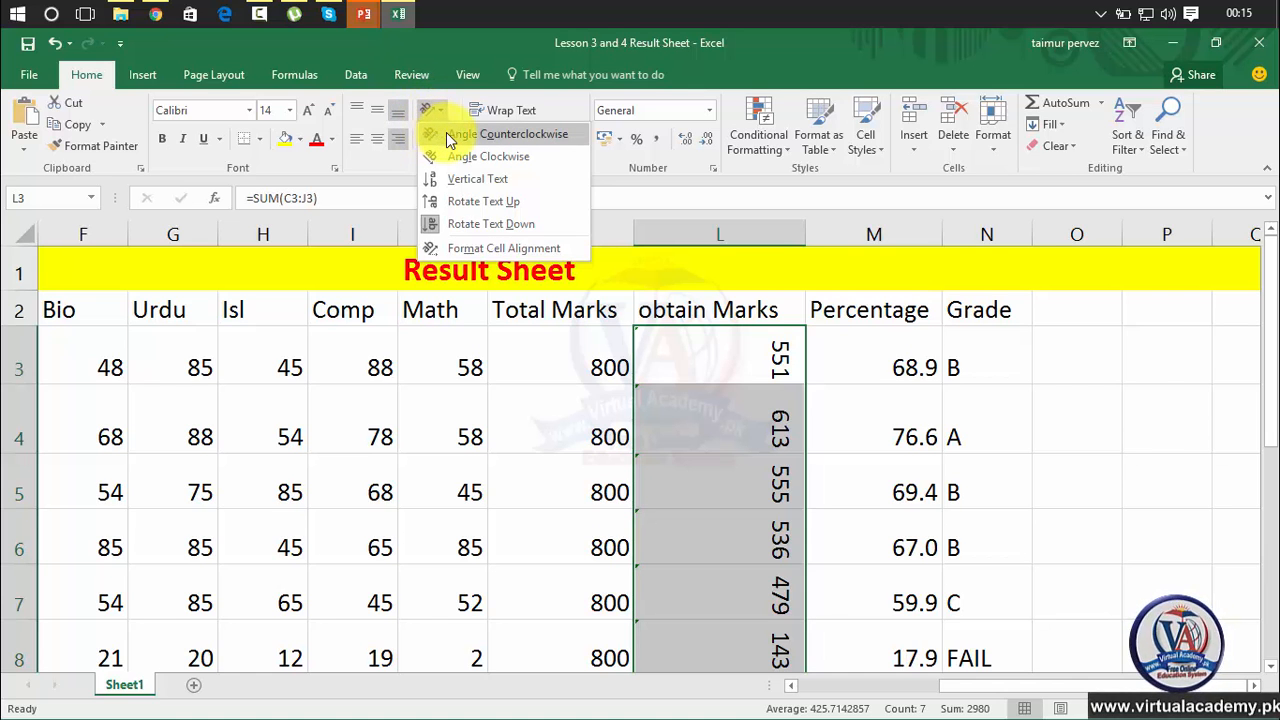
pyautogui.click(459, 247)
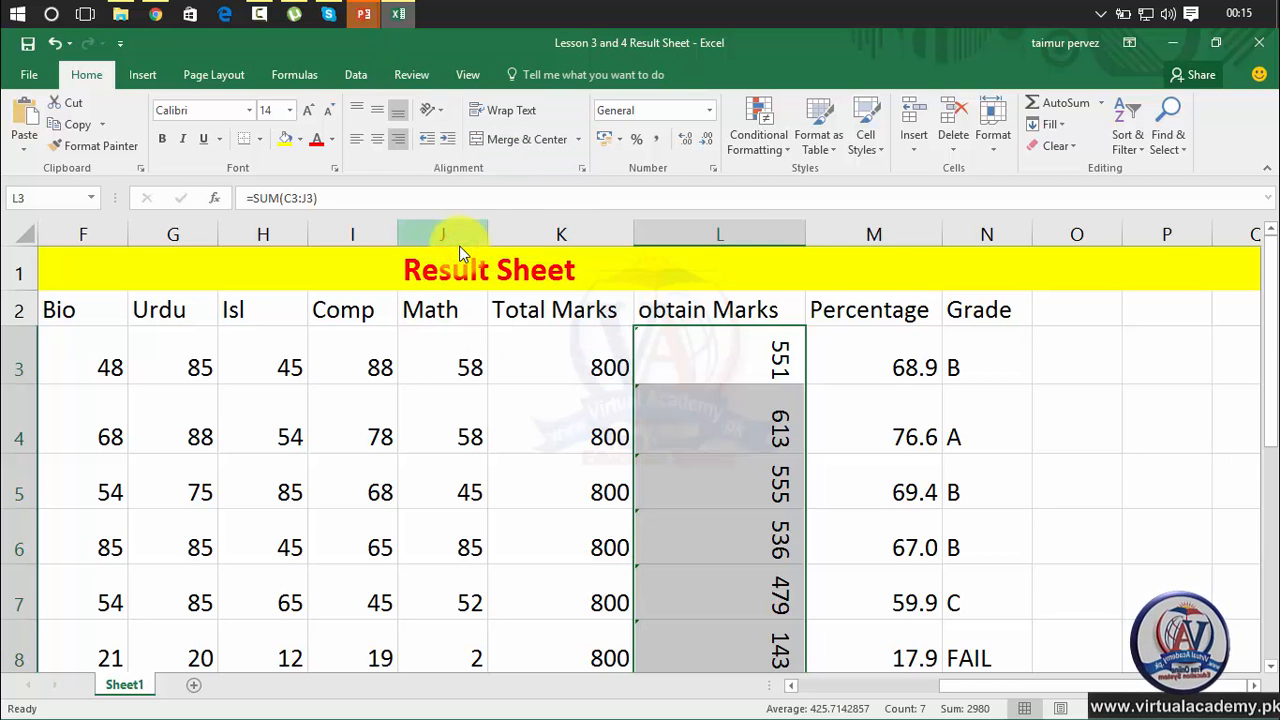
pyautogui.moveTo(557, 157); pyautogui.dragTo(156, 200)
pyautogui.click(100, 234)
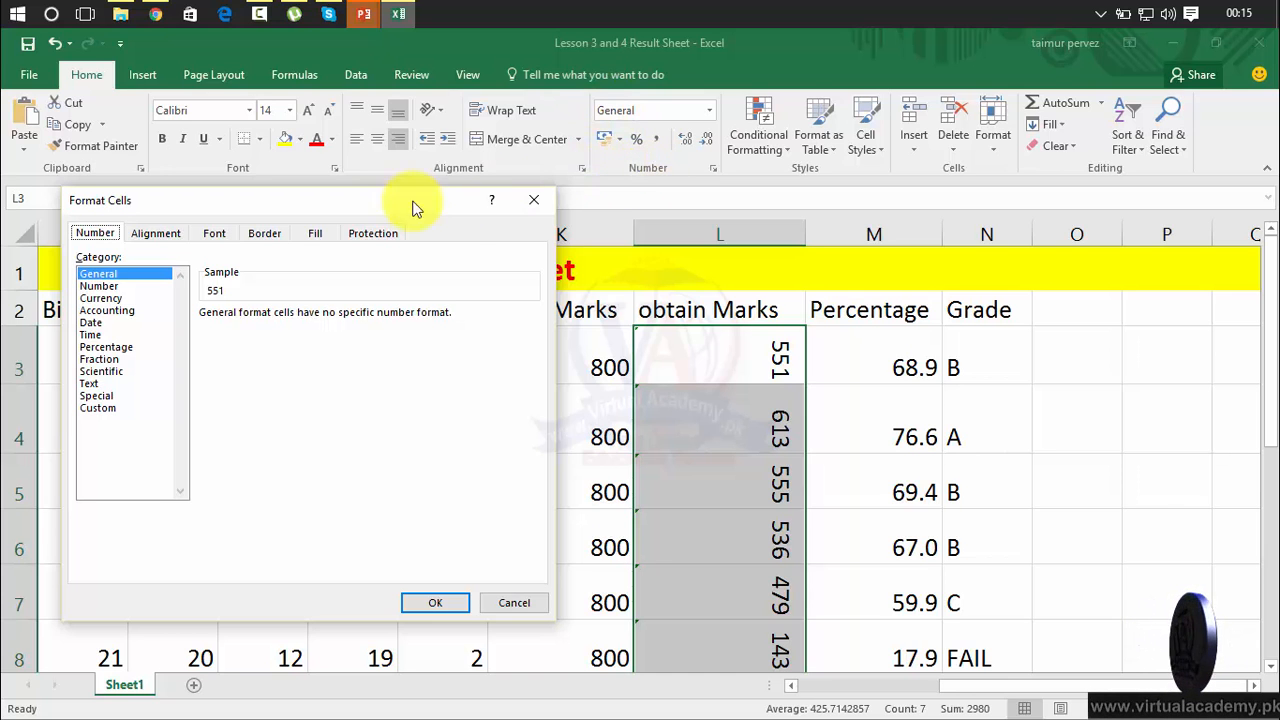
pyautogui.click(158, 233)
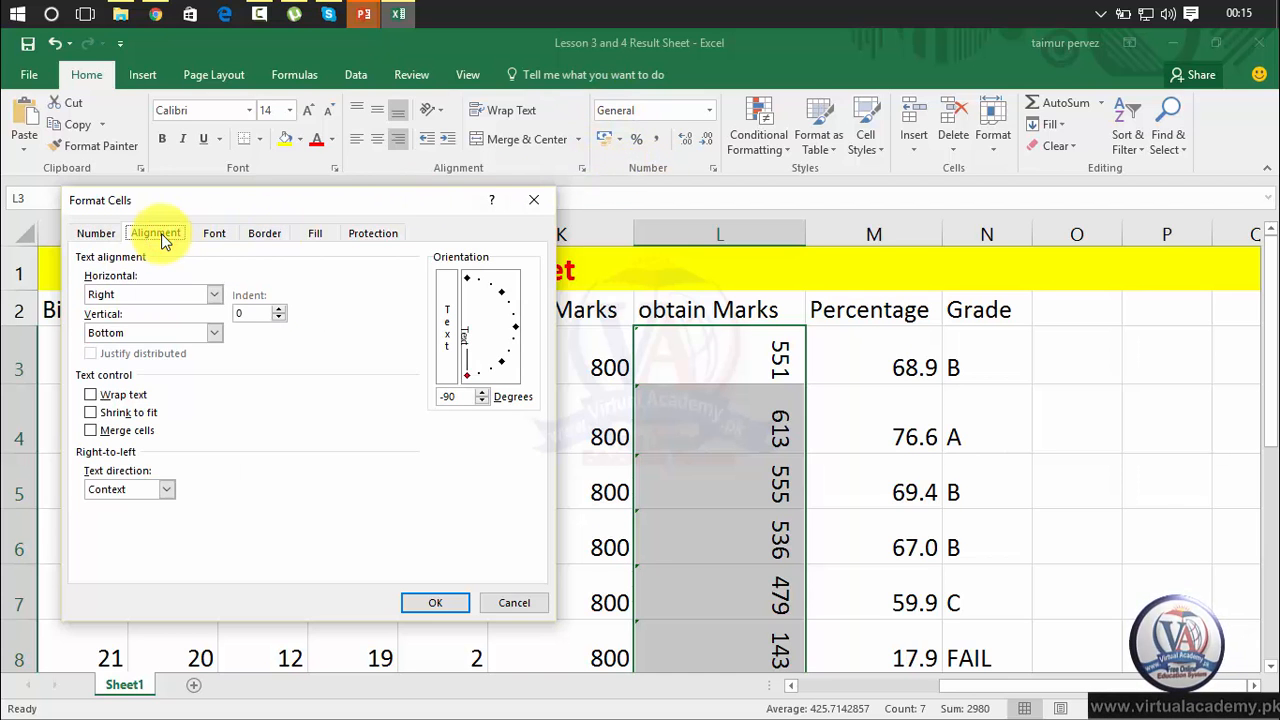
pyautogui.click(212, 233)
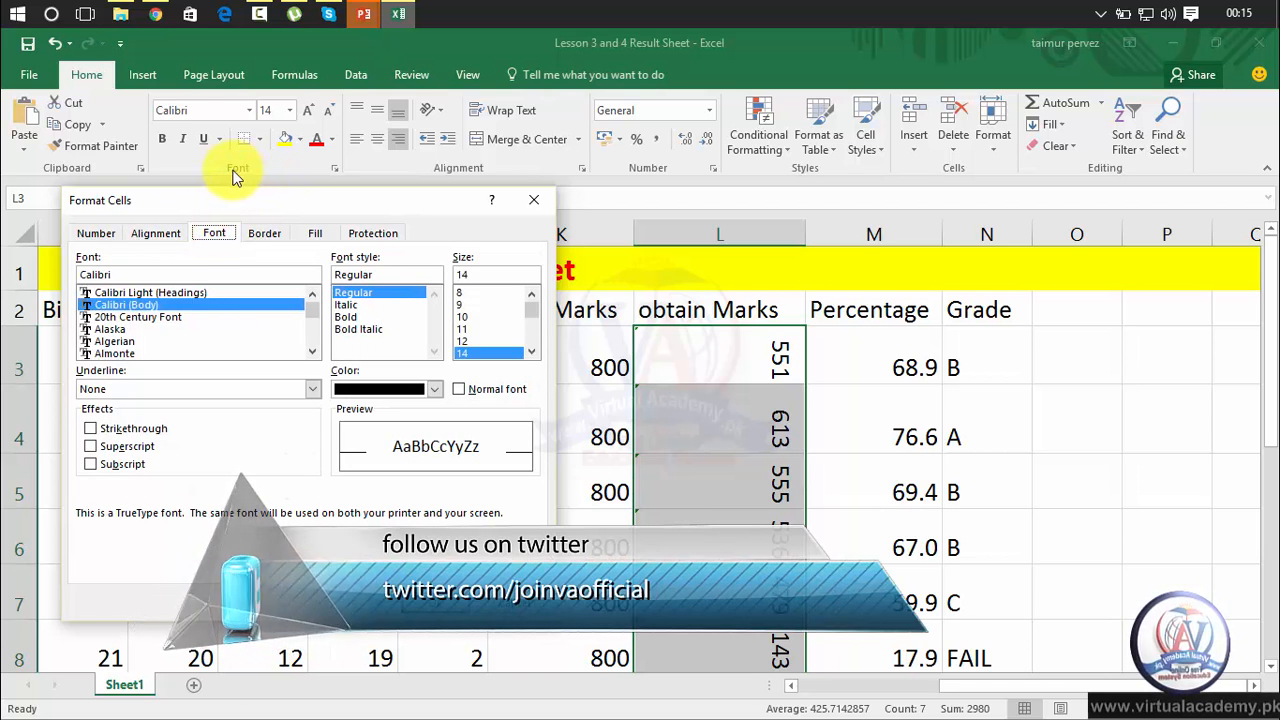
pyautogui.click(265, 235)
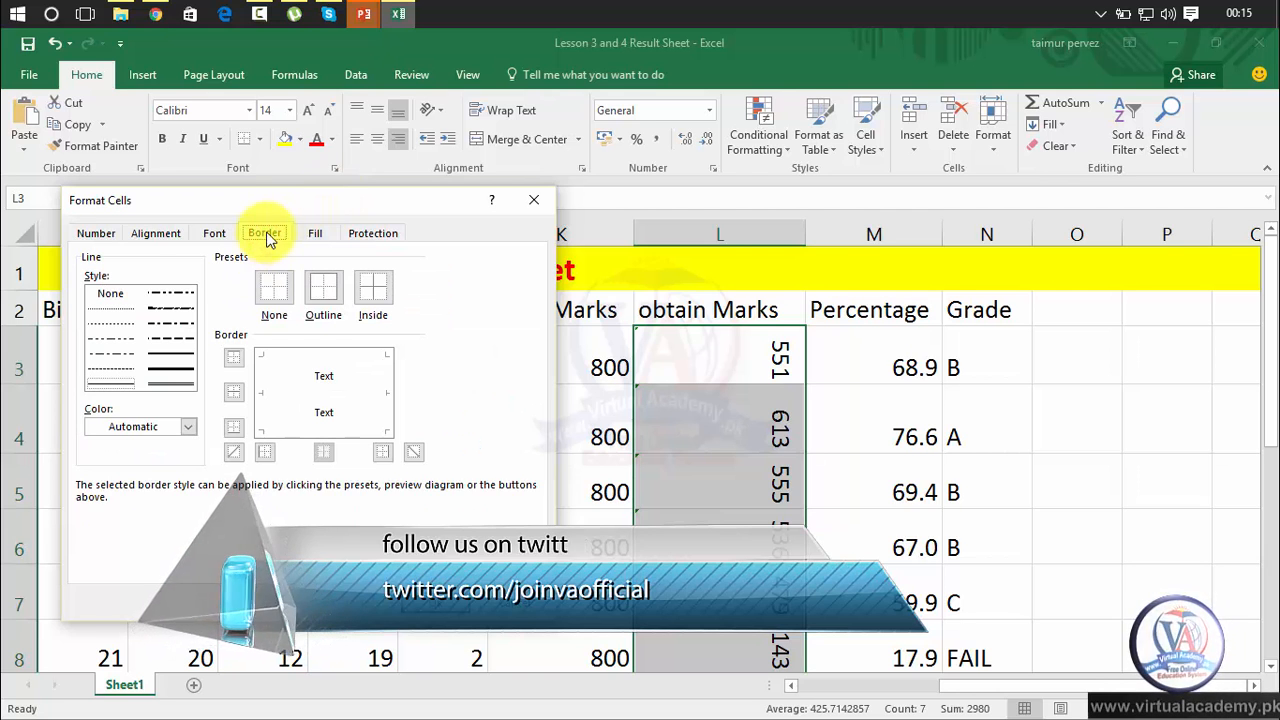
pyautogui.moveTo(281, 204); pyautogui.dragTo(281, 212)
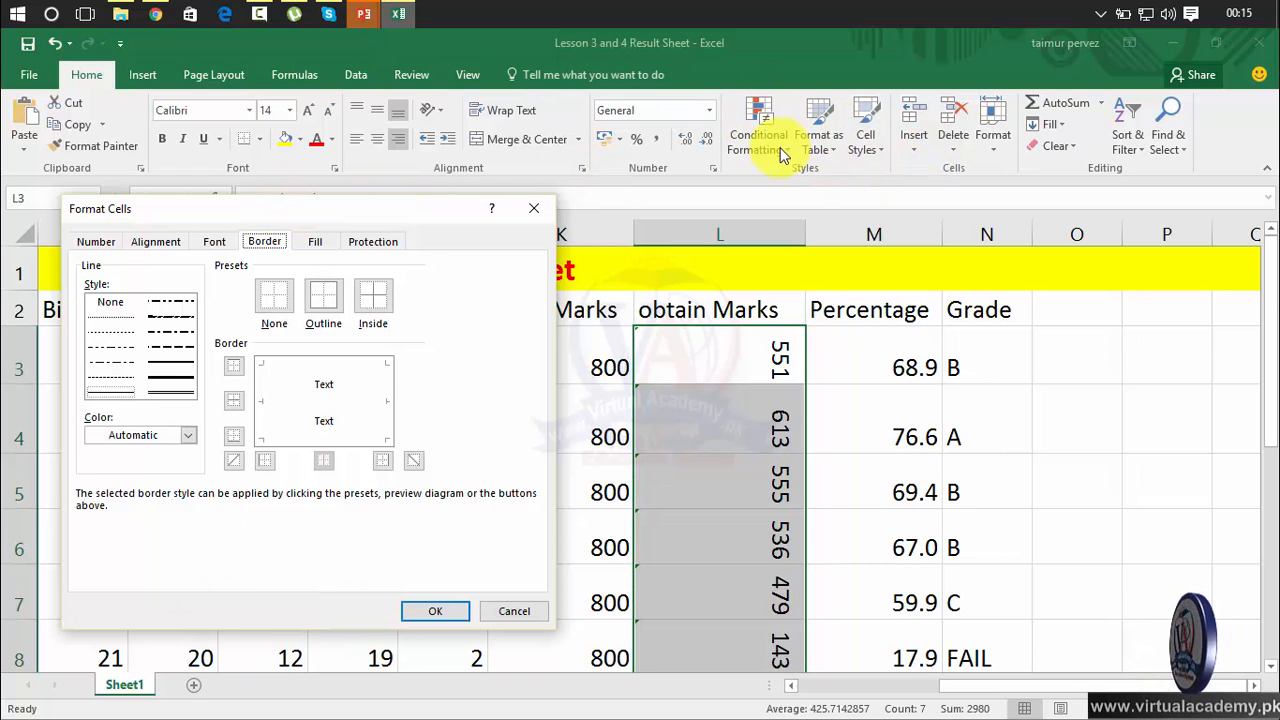
pyautogui.click(318, 242)
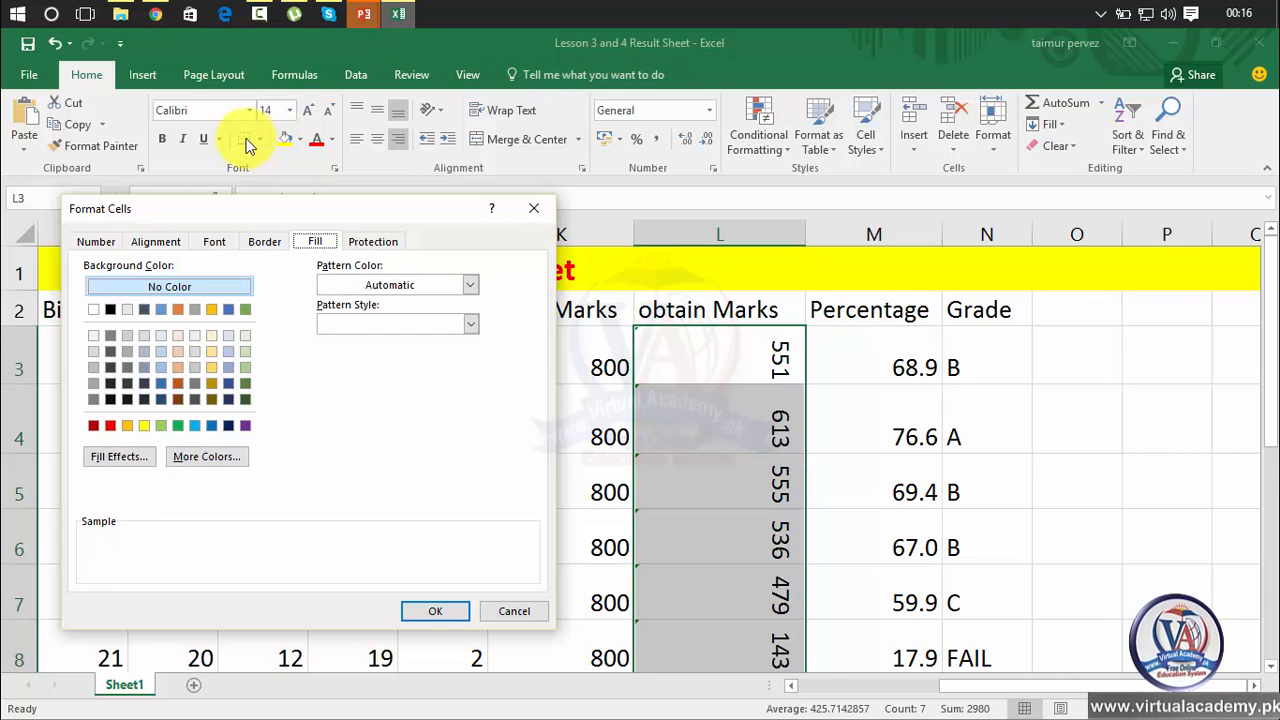
pyautogui.click(358, 243)
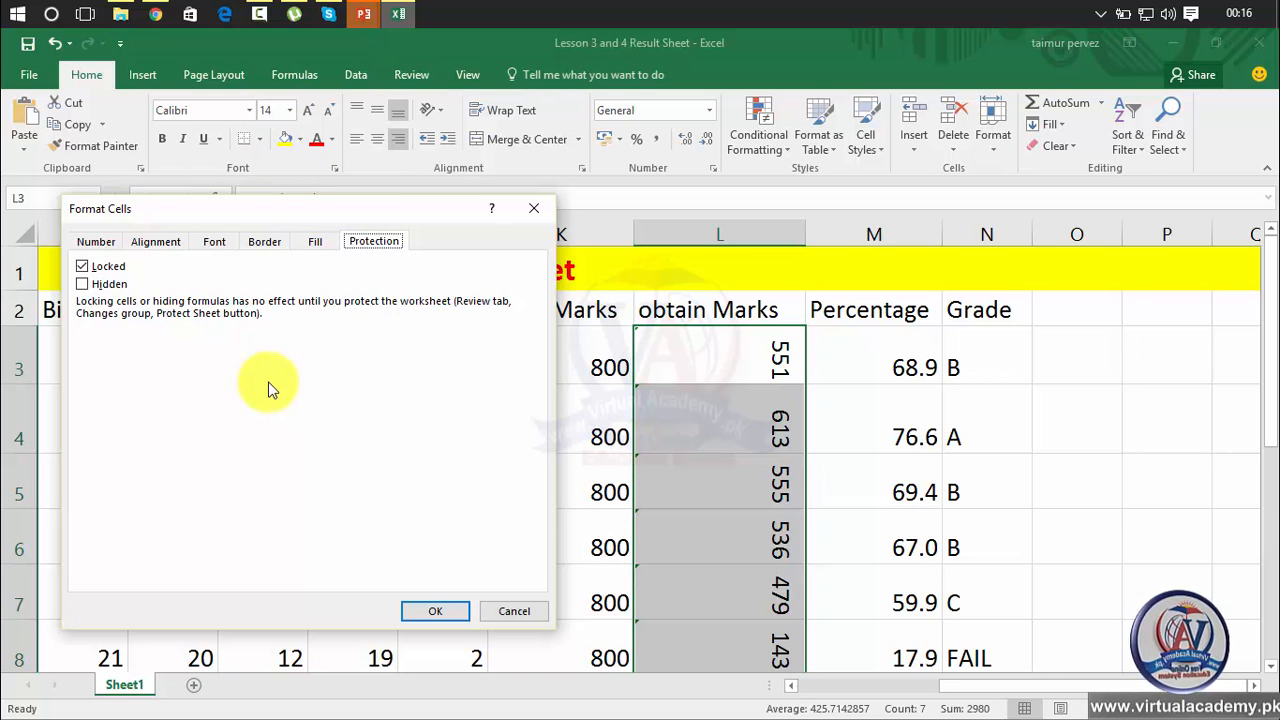
# Examine the horizontal text alignment choices in Format Cells, keeping the dialog clear of the marks in L3:L9
pyautogui.click(153, 240)
pyautogui.moveTo(199, 218); pyautogui.dragTo(442, 186)
pyautogui.click(179, 187)
pyautogui.click(129, 186)
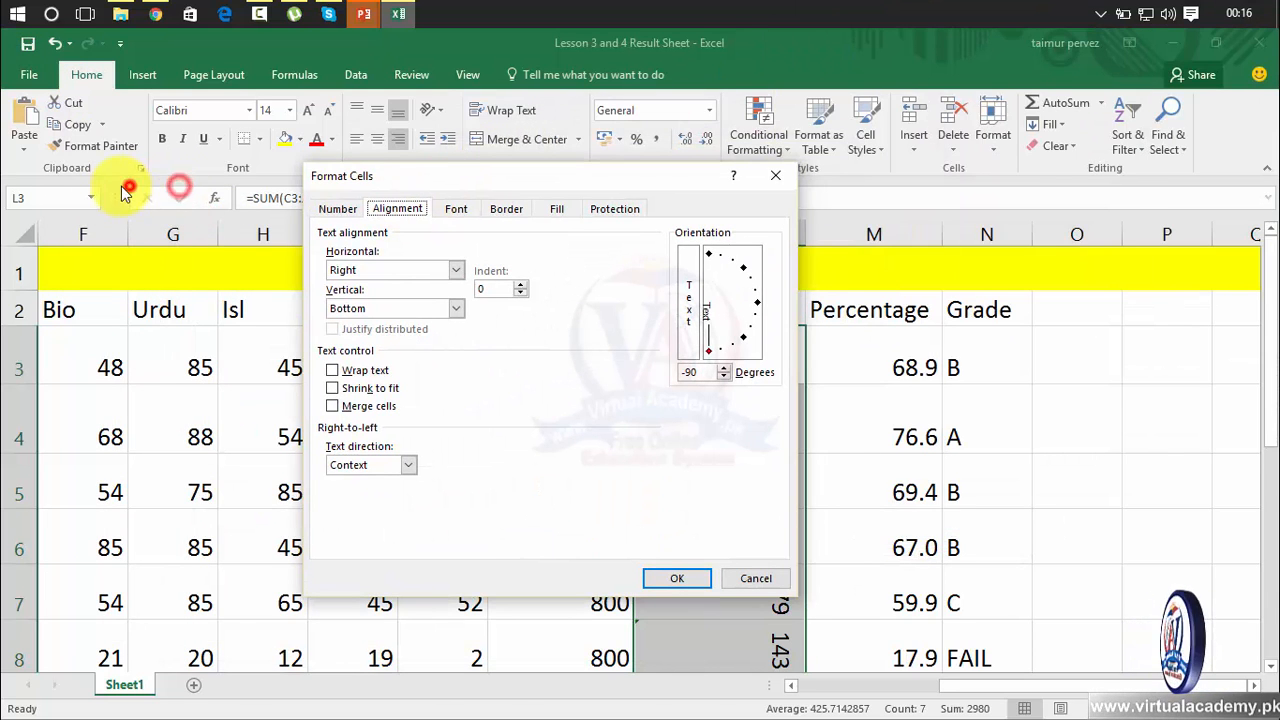
pyautogui.moveTo(259, 170); pyautogui.dragTo(153, 168)
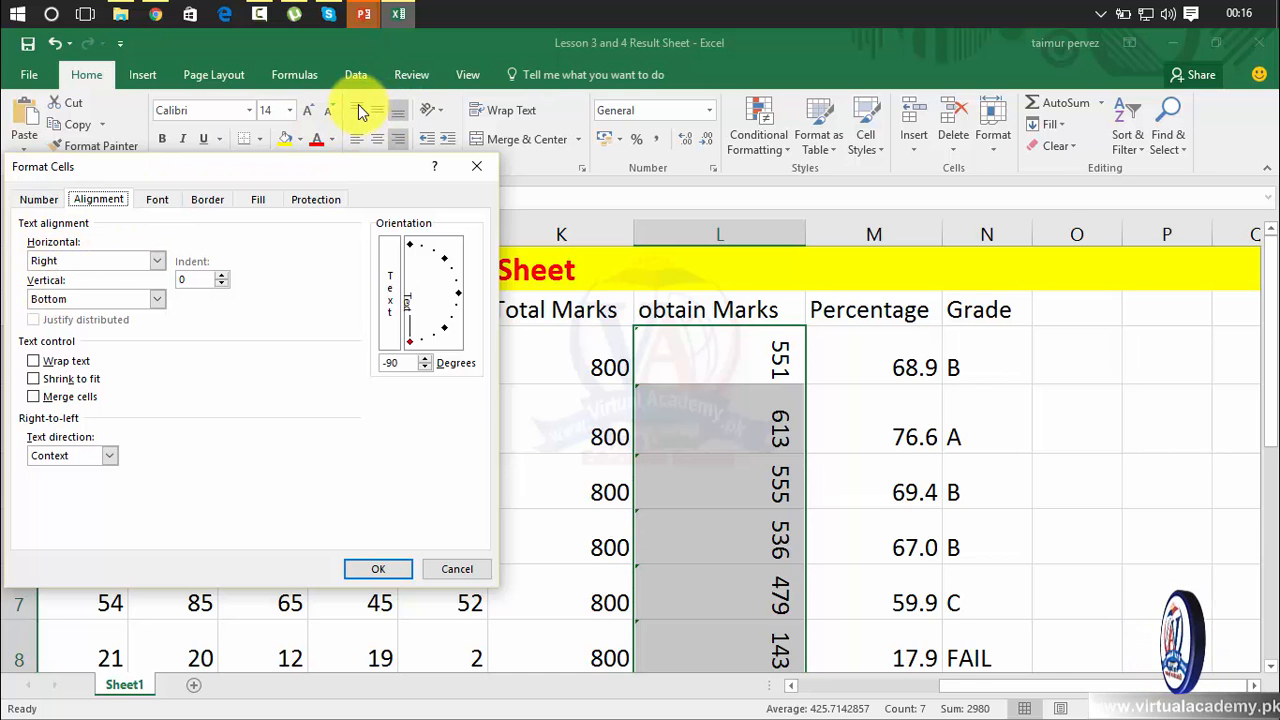
pyautogui.click(159, 262)
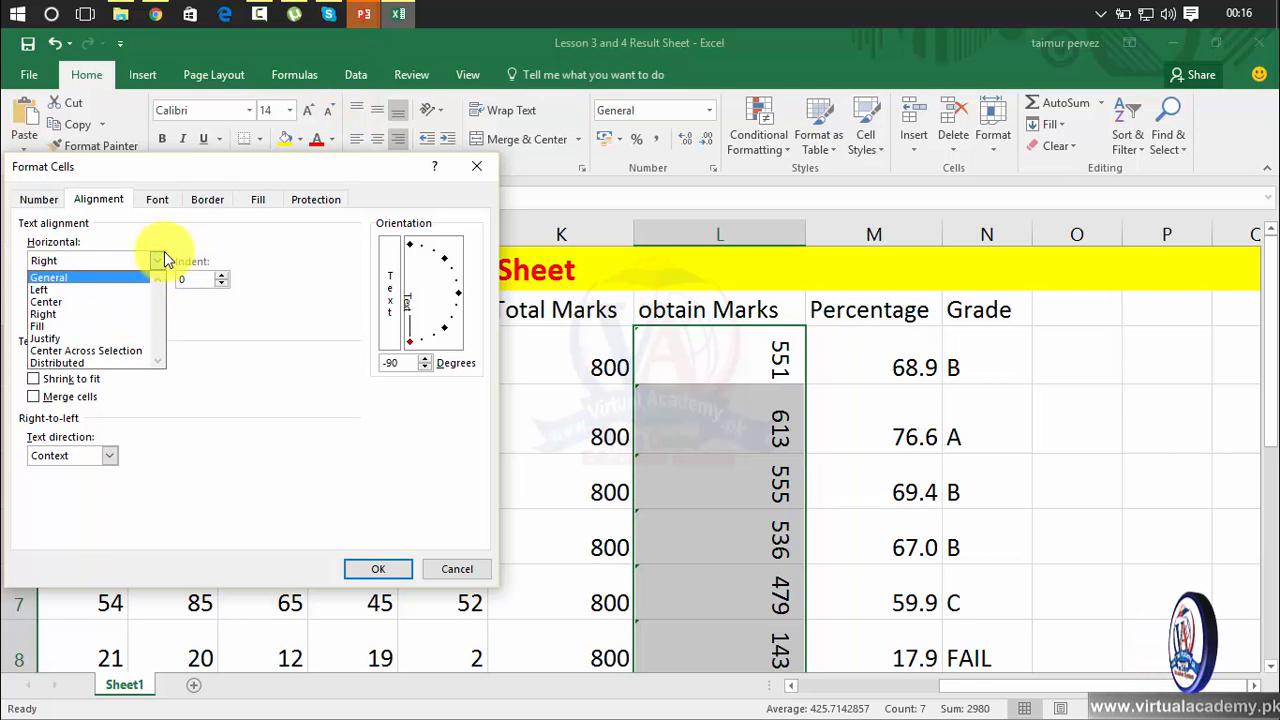
pyautogui.click(159, 259)
pyautogui.click(159, 259)
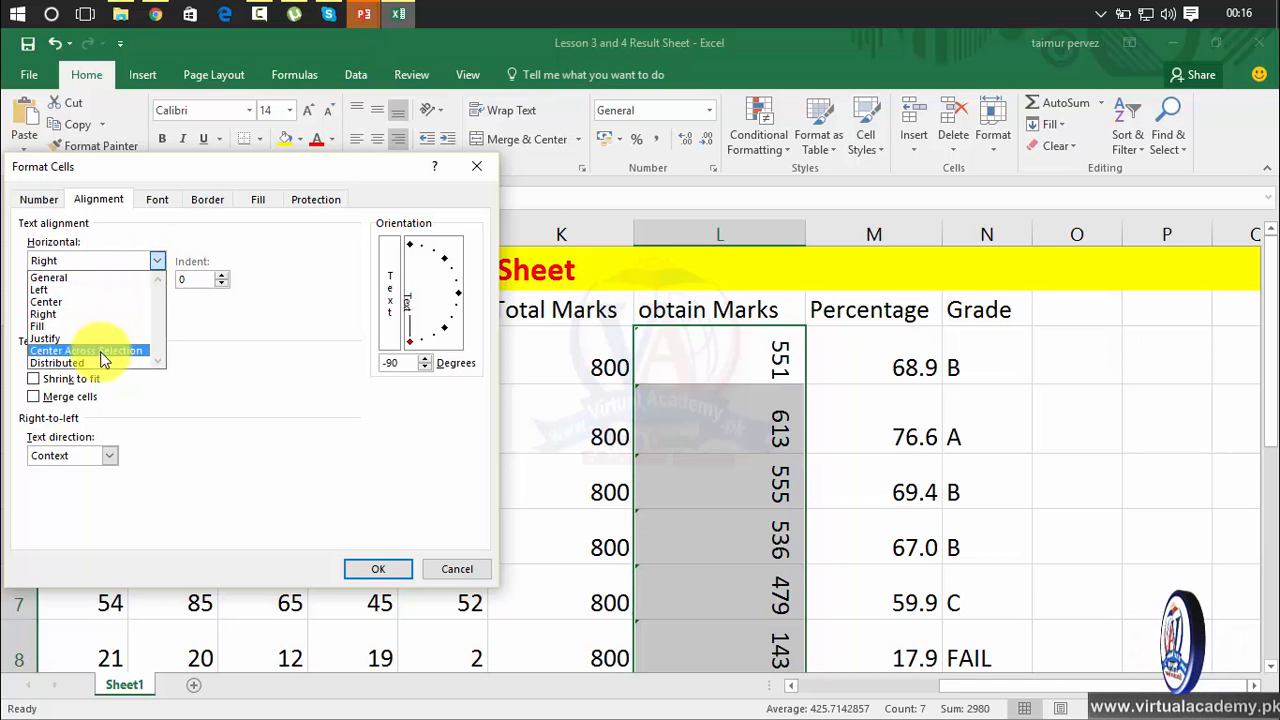
pyautogui.click(215, 199)
pyautogui.click(160, 202)
pyautogui.click(100, 199)
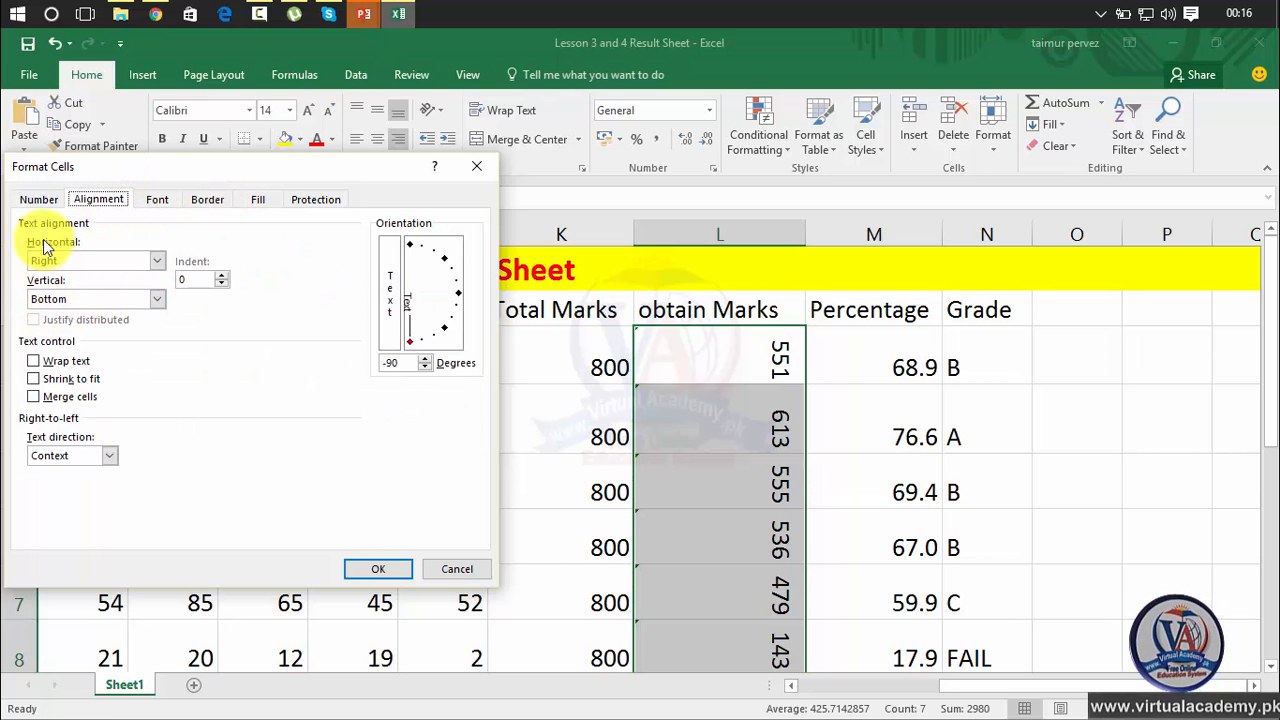
# Check the vertical alignment choices and set the text orientation of cells L3:L9 to 0 degrees
pyautogui.click(155, 300)
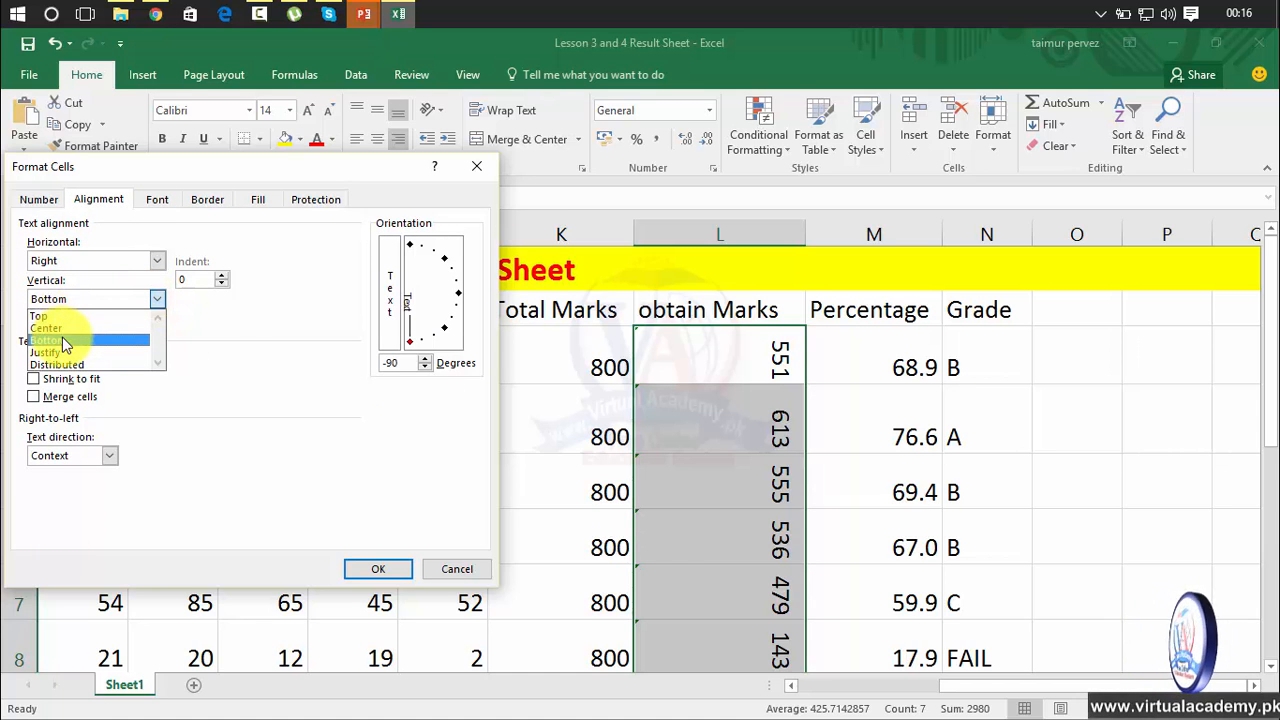
pyautogui.click(242, 347)
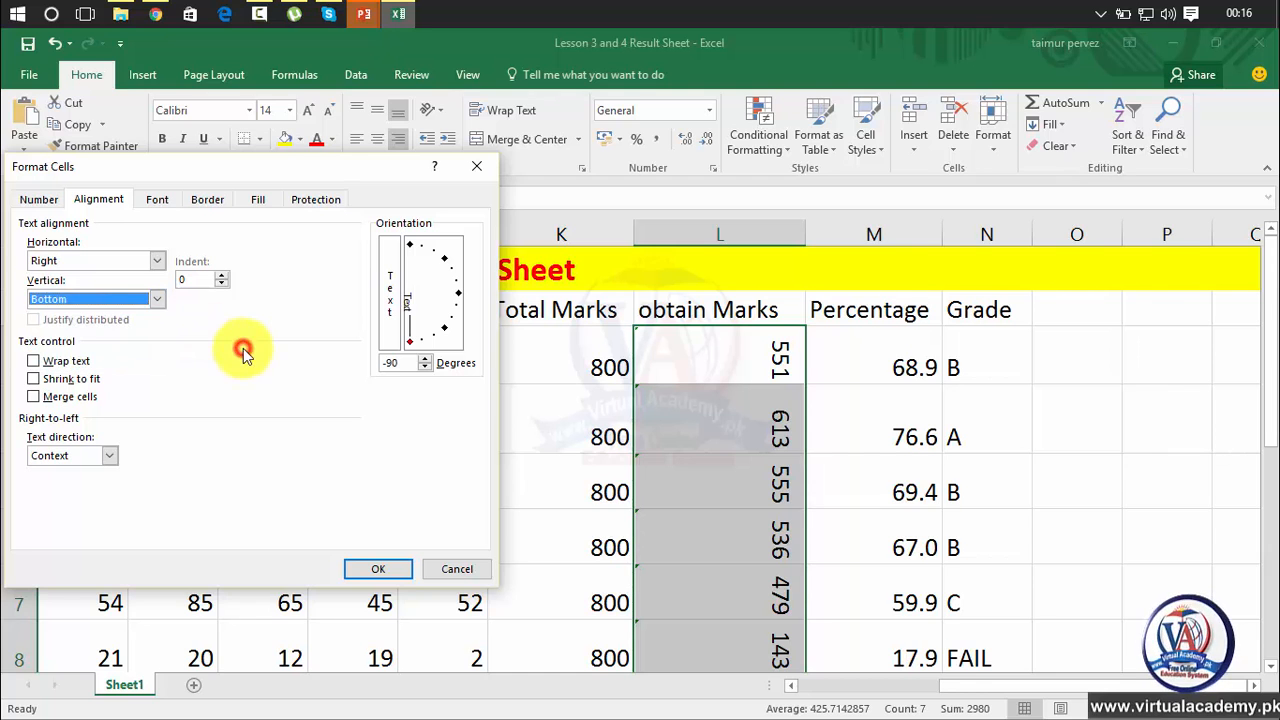
pyautogui.click(408, 360)
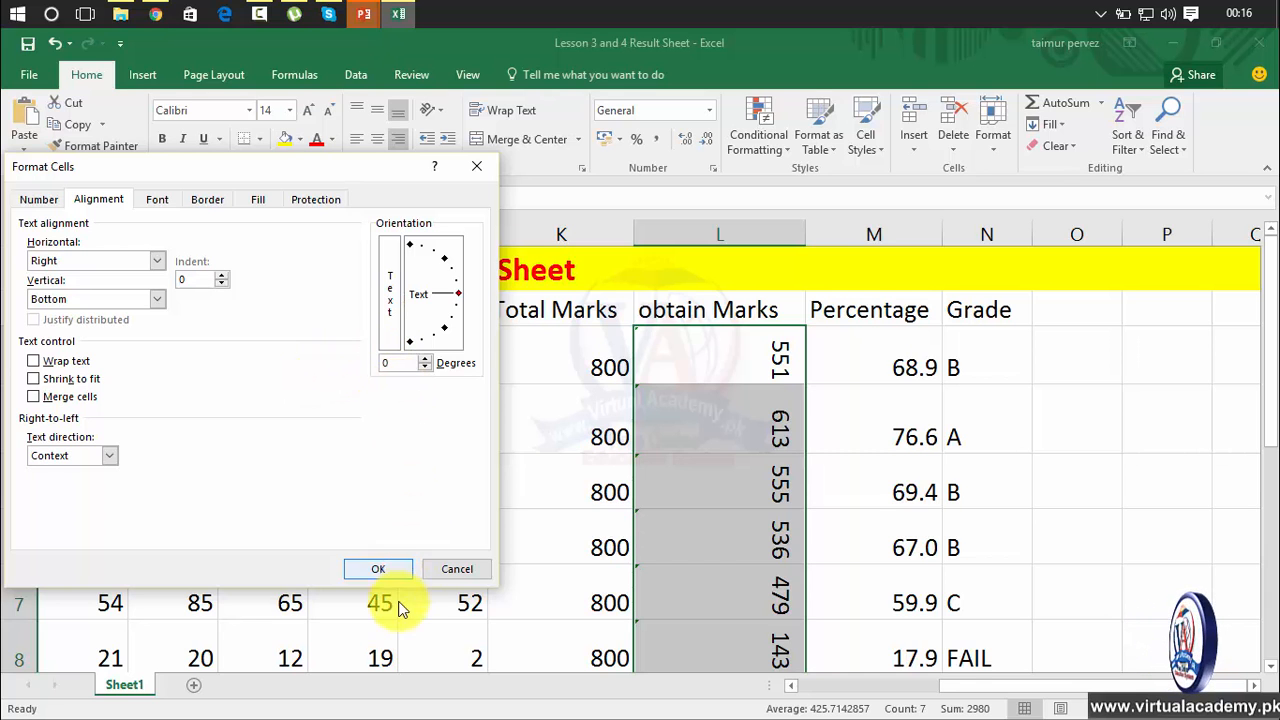
pyautogui.click(380, 575)
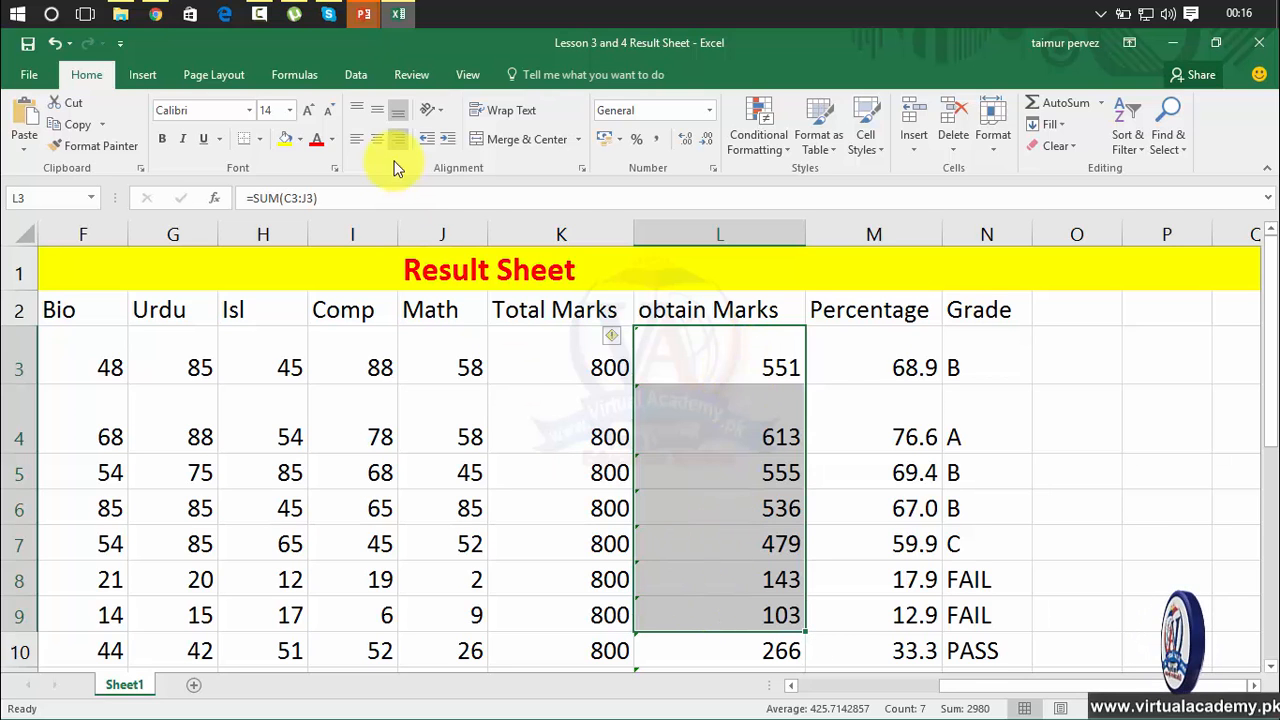
# Set the horizontal alignment of the obtained marks in L3:L9 to Center through Format Cells
pyautogui.click(435, 115)
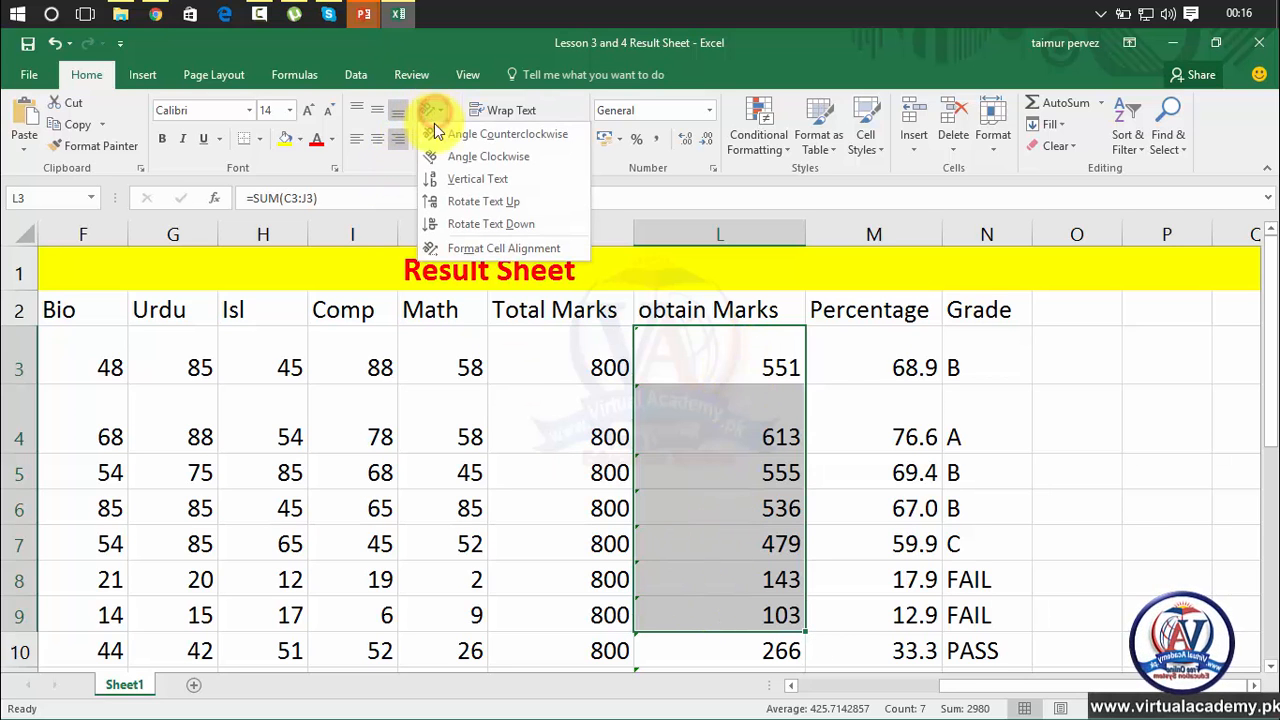
pyautogui.click(431, 247)
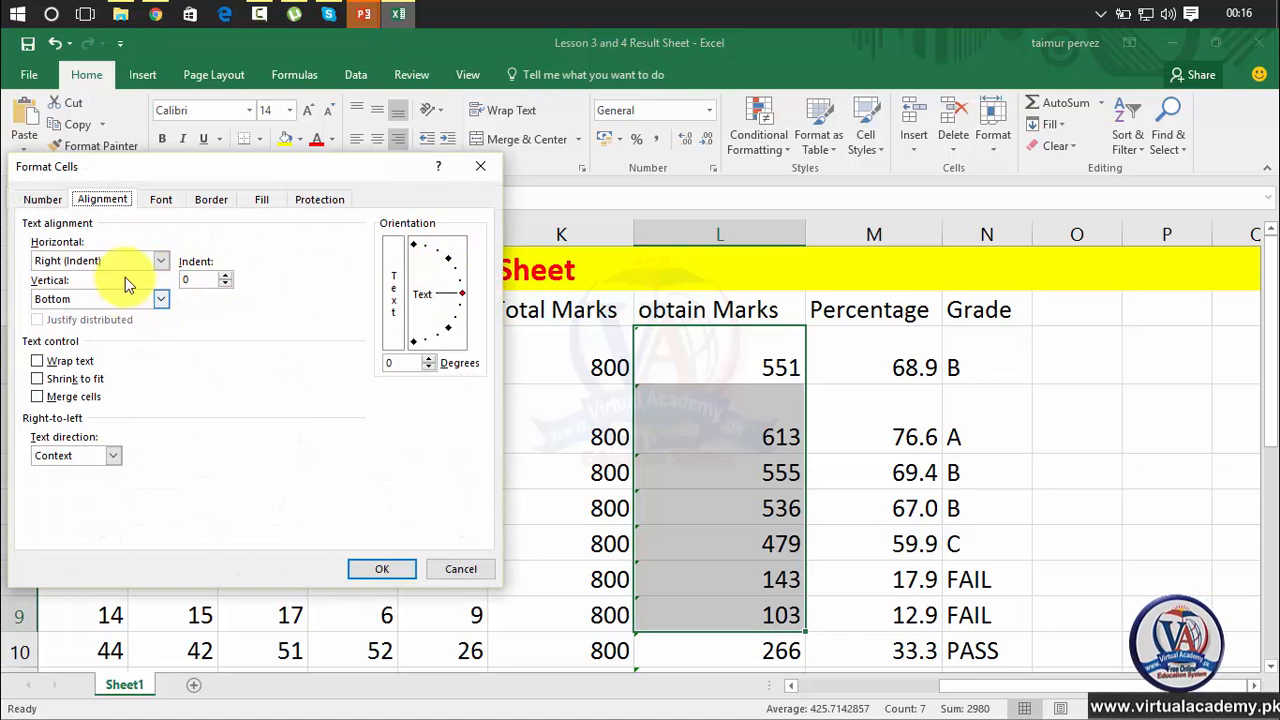
pyautogui.click(116, 270)
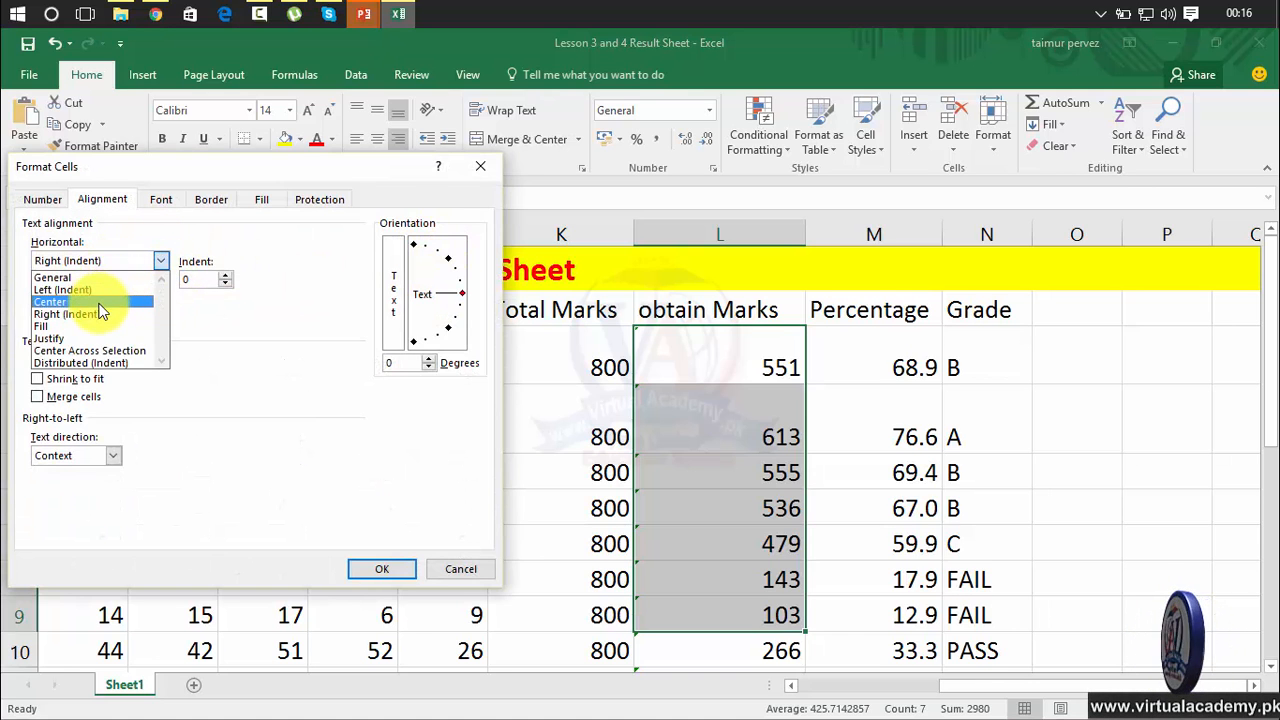
pyautogui.click(96, 301)
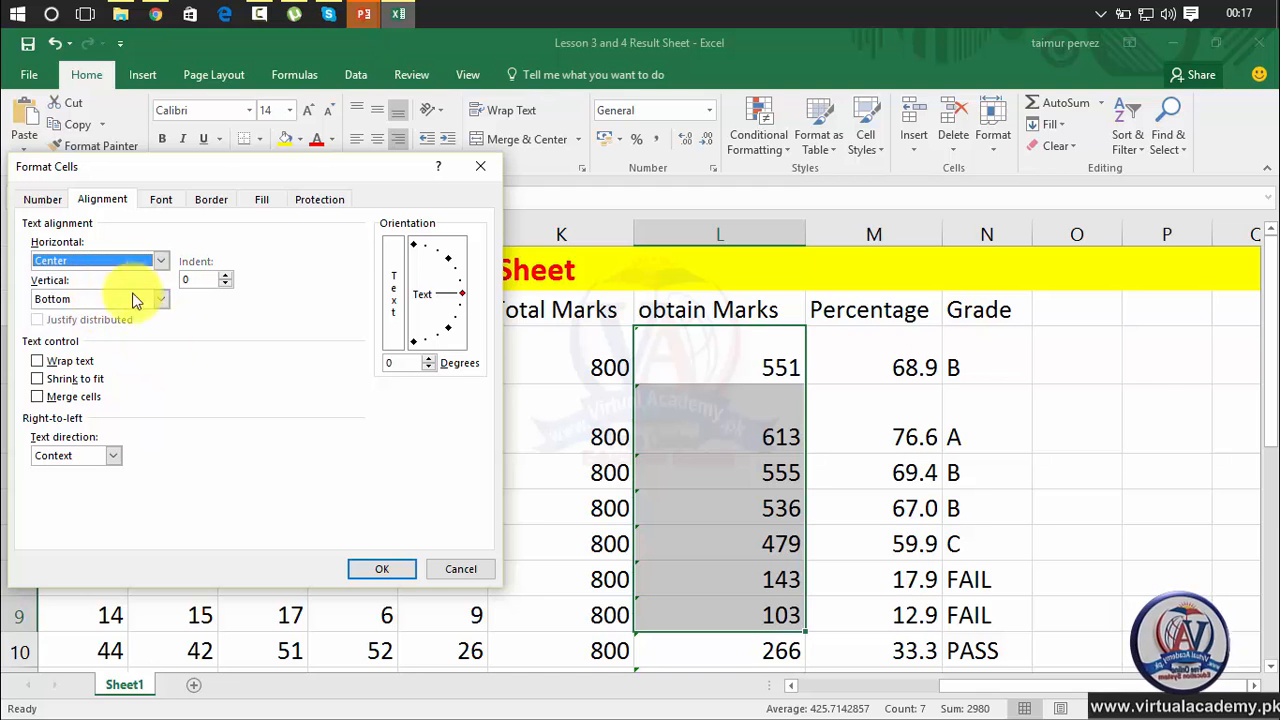
pyautogui.click(378, 570)
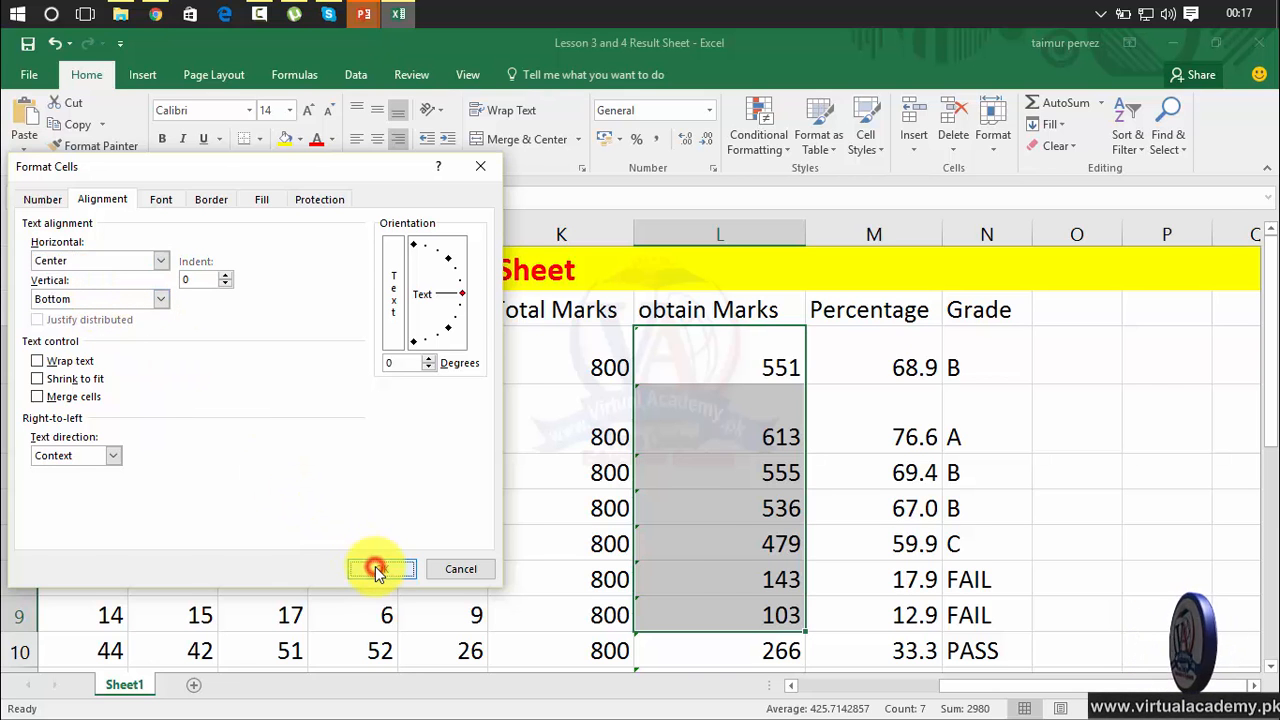
# Set cells L3:L9 to Right (Indent) horizontal and Top vertical alignment through Format Cells
pyautogui.click(431, 112)
pyautogui.click(470, 248)
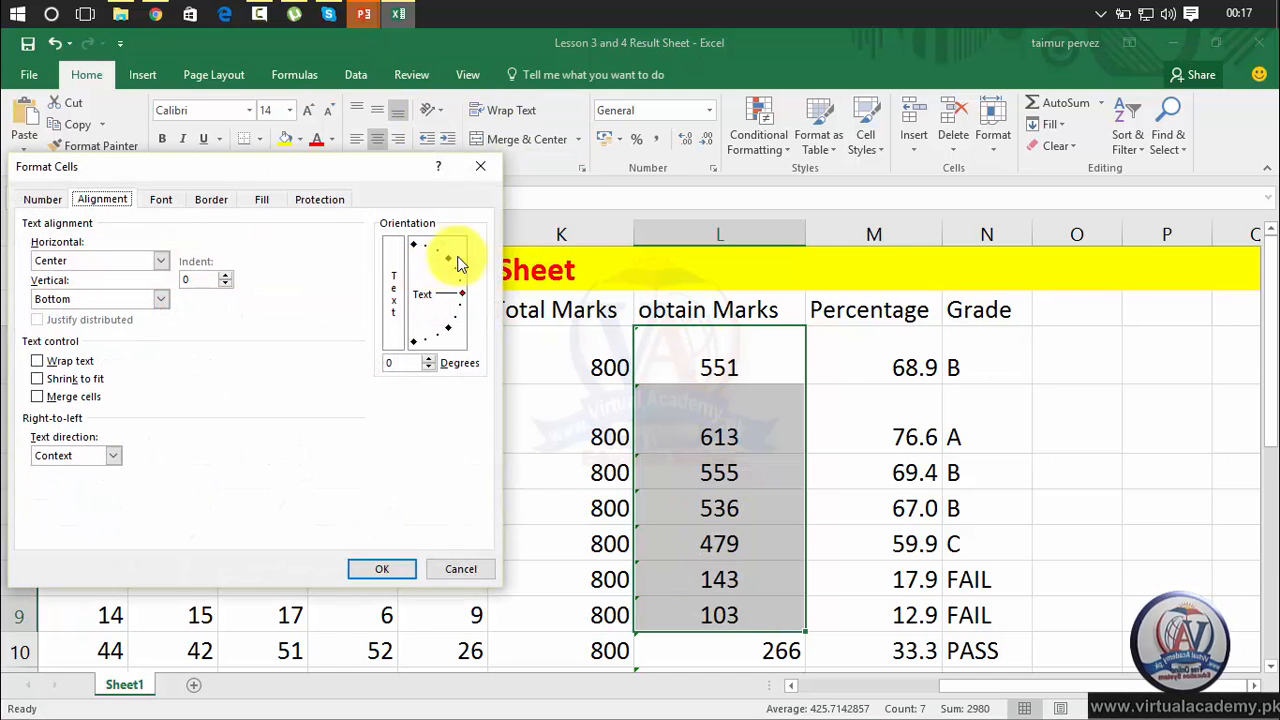
pyautogui.click(137, 262)
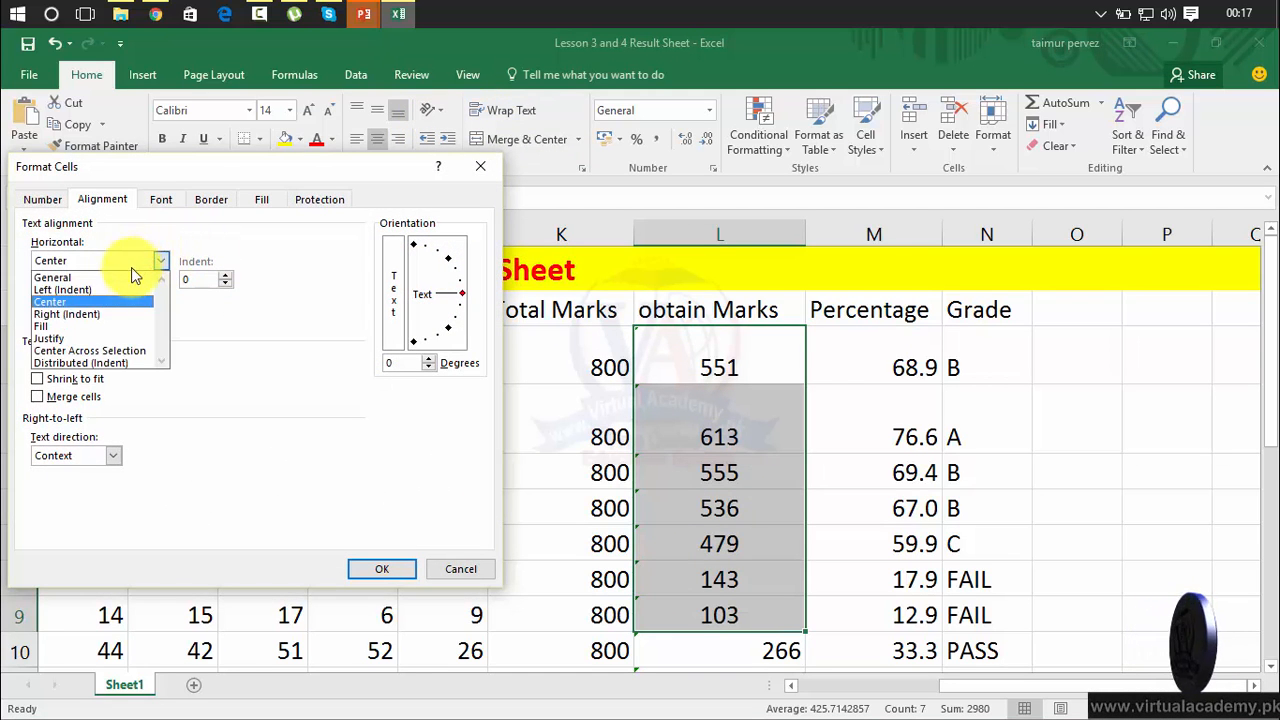
pyautogui.click(124, 313)
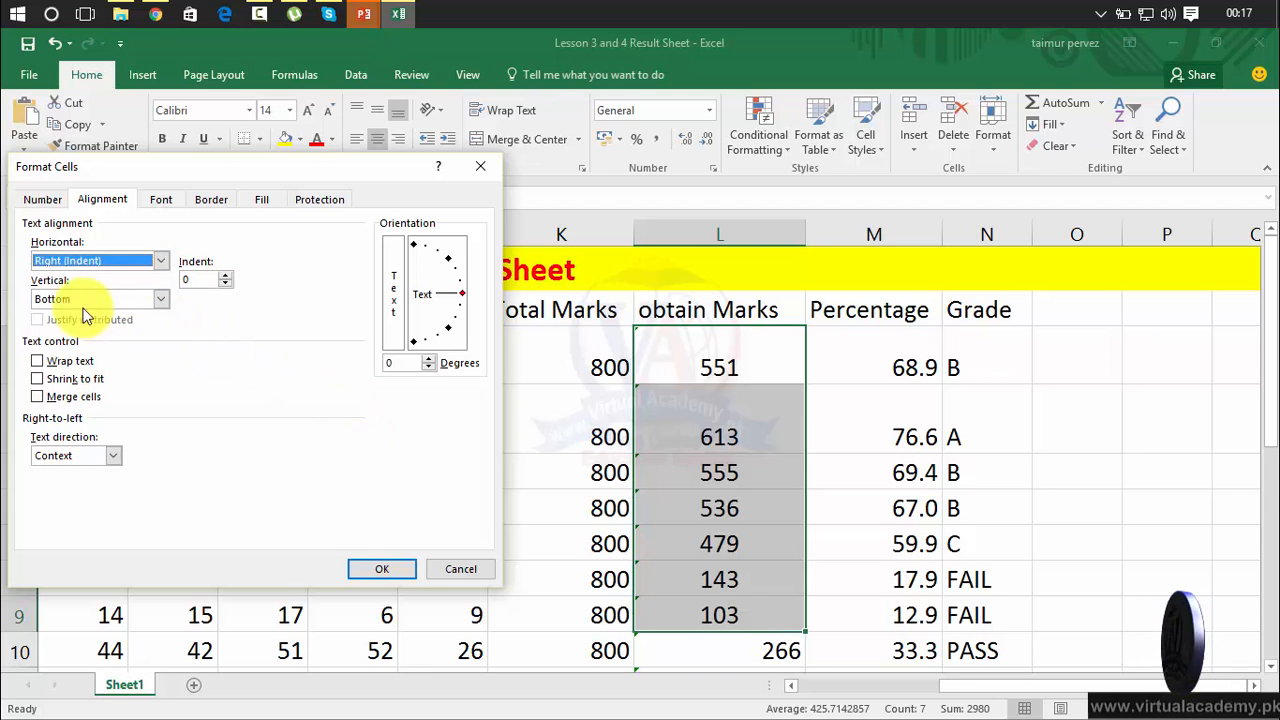
pyautogui.click(95, 298)
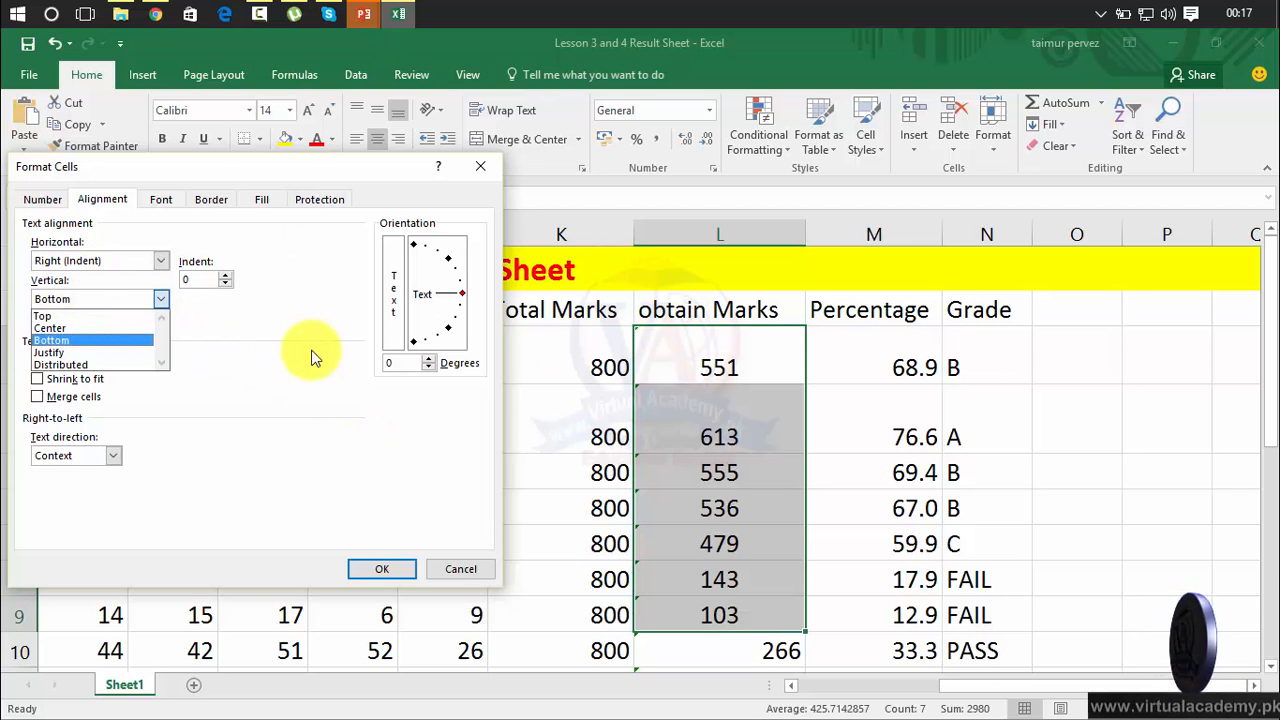
pyautogui.click(91, 318)
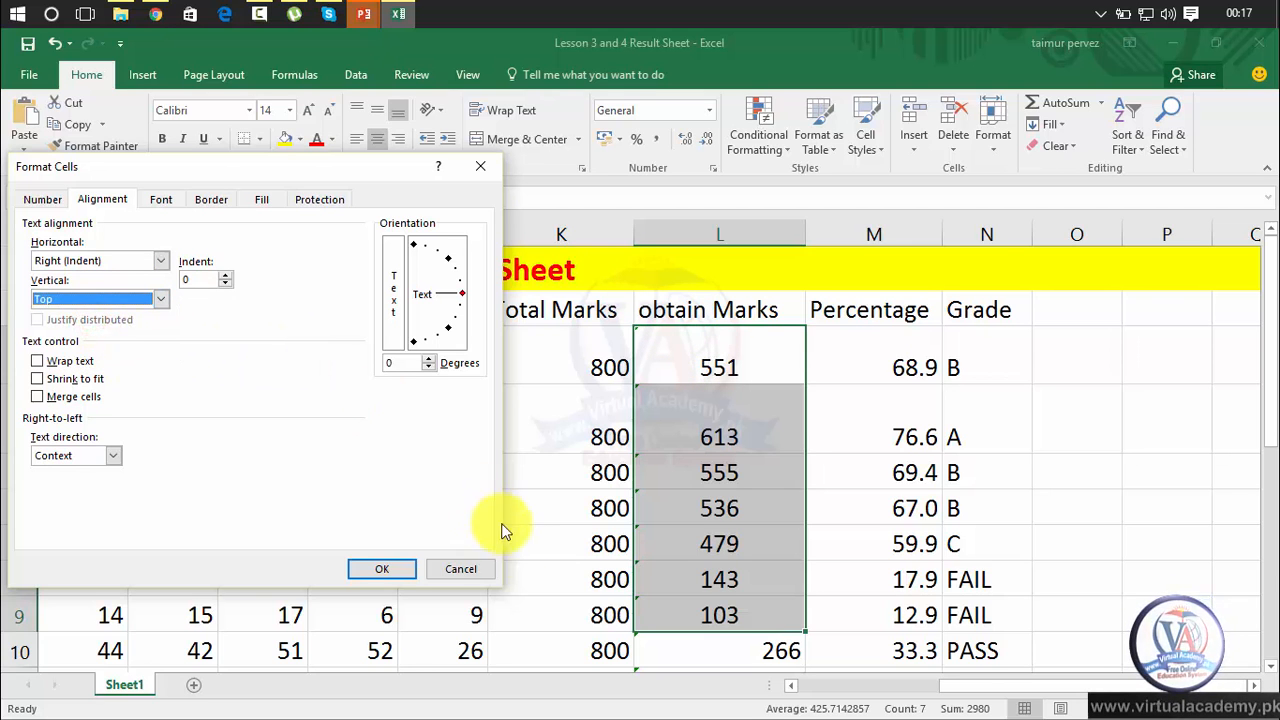
pyautogui.click(400, 570)
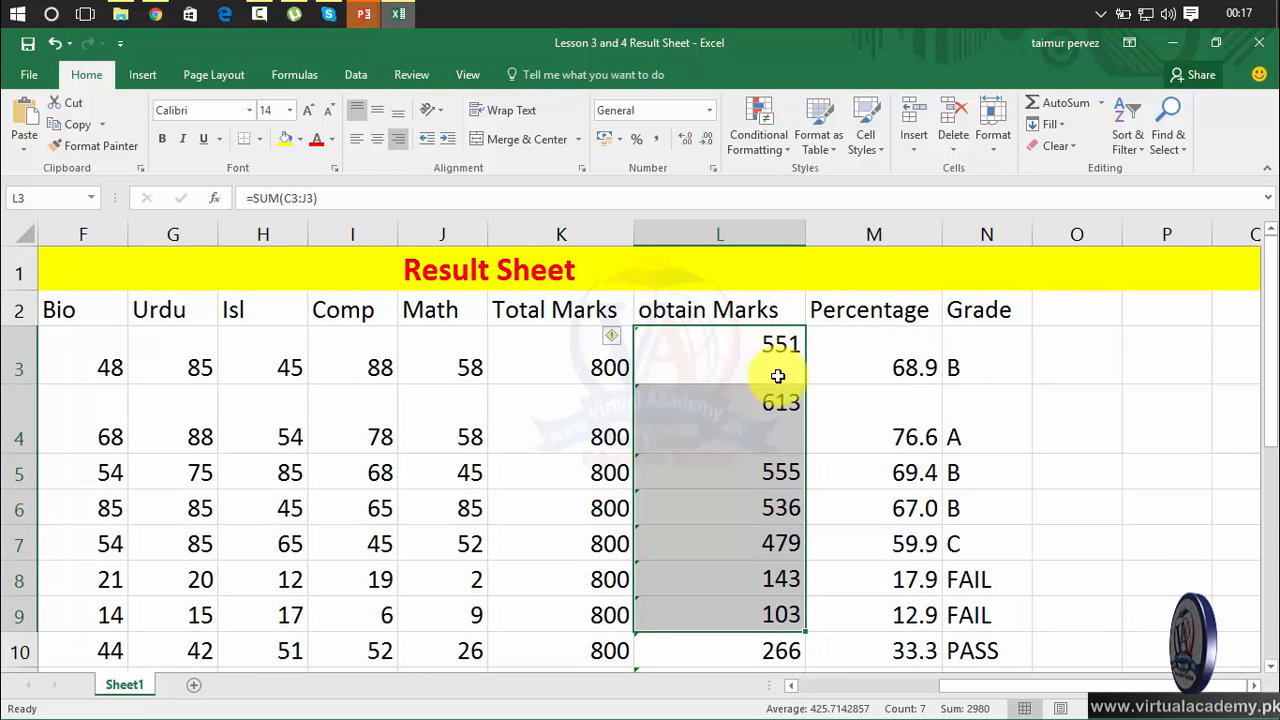
# Middle-align the marks in L3:L9 vertically and right-align them after trying left and centre alignment
pyautogui.click(380, 112)
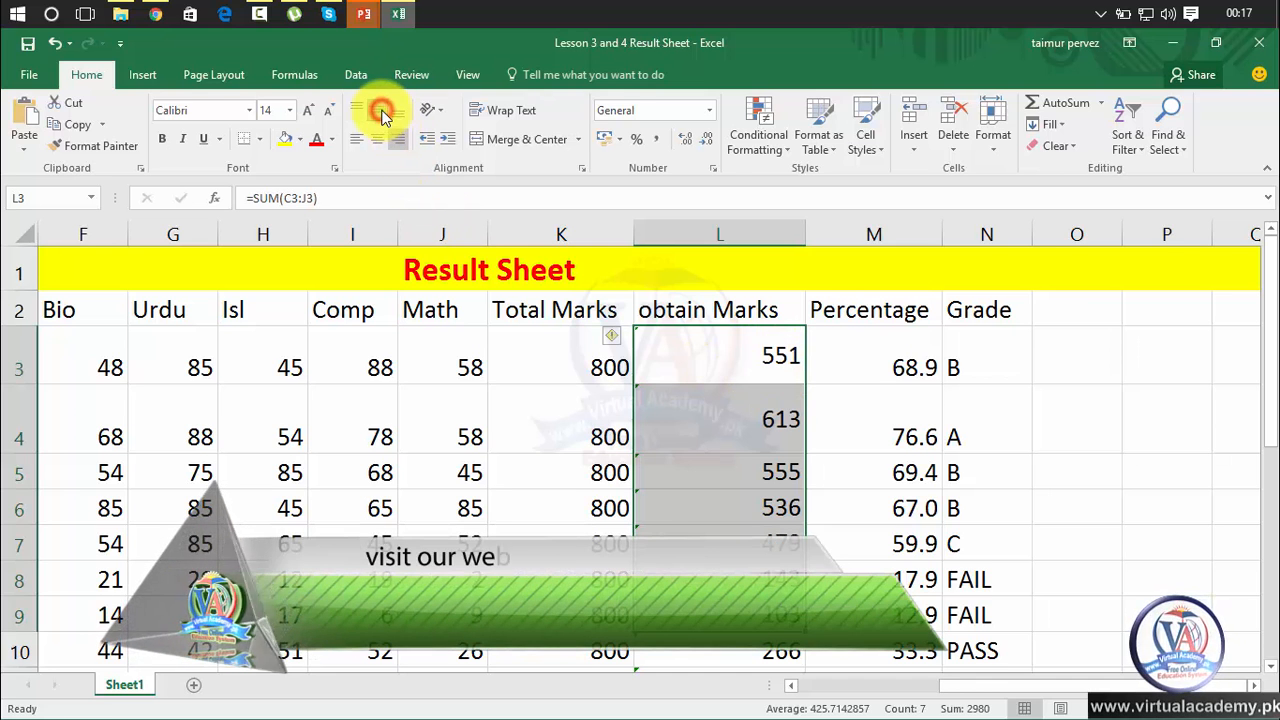
pyautogui.click(360, 138)
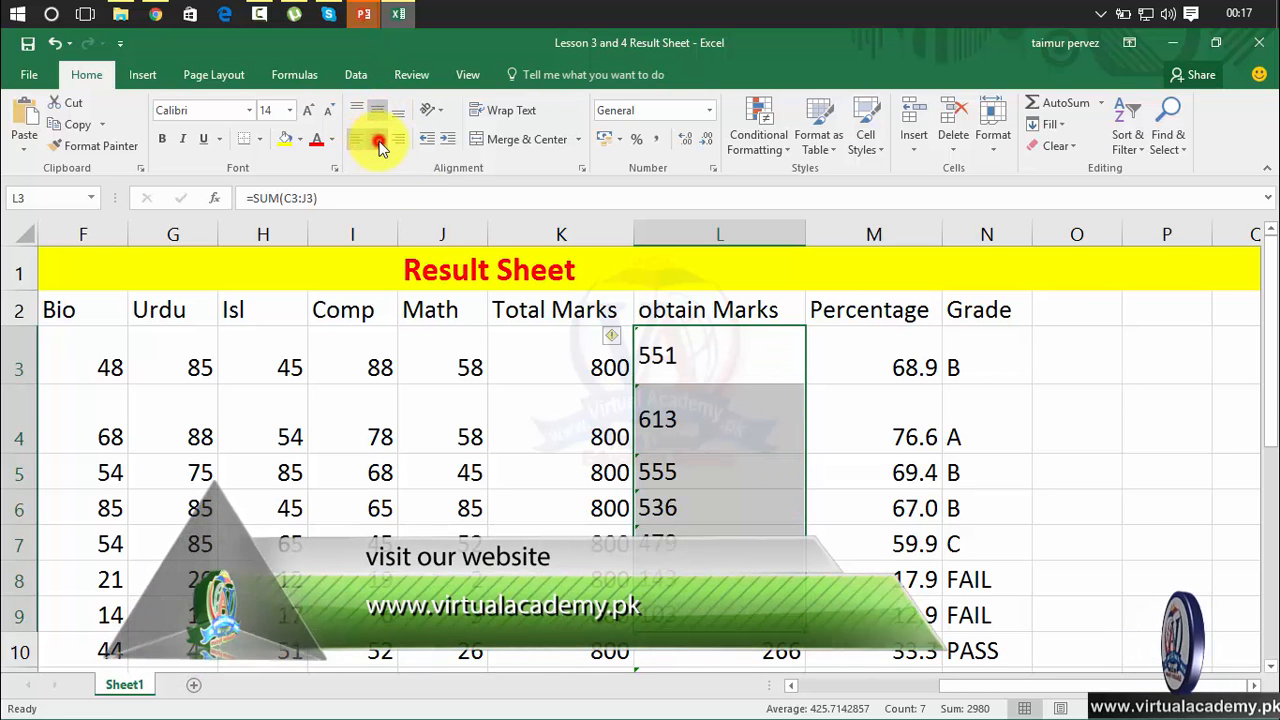
pyautogui.click(379, 141)
pyautogui.click(398, 140)
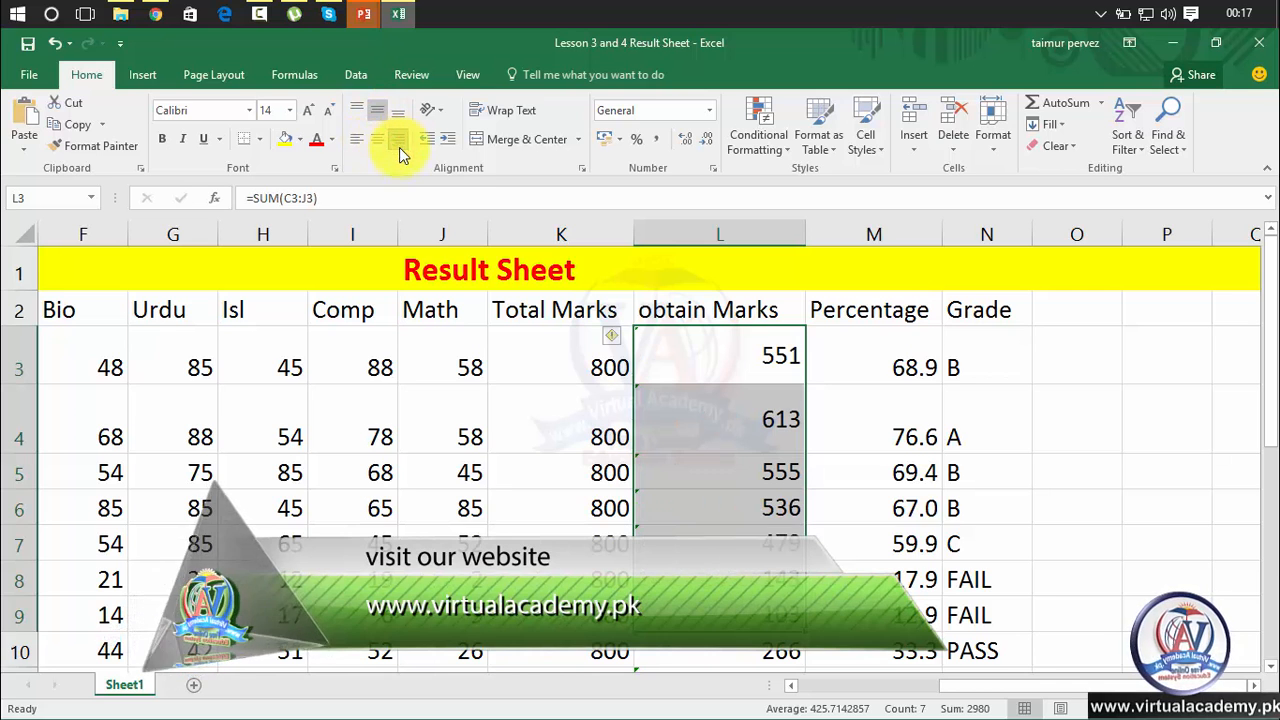
# Set the text direction of the obtained marks in L3:L9 to Right-to-Left through Format Cells
pyautogui.click(437, 112)
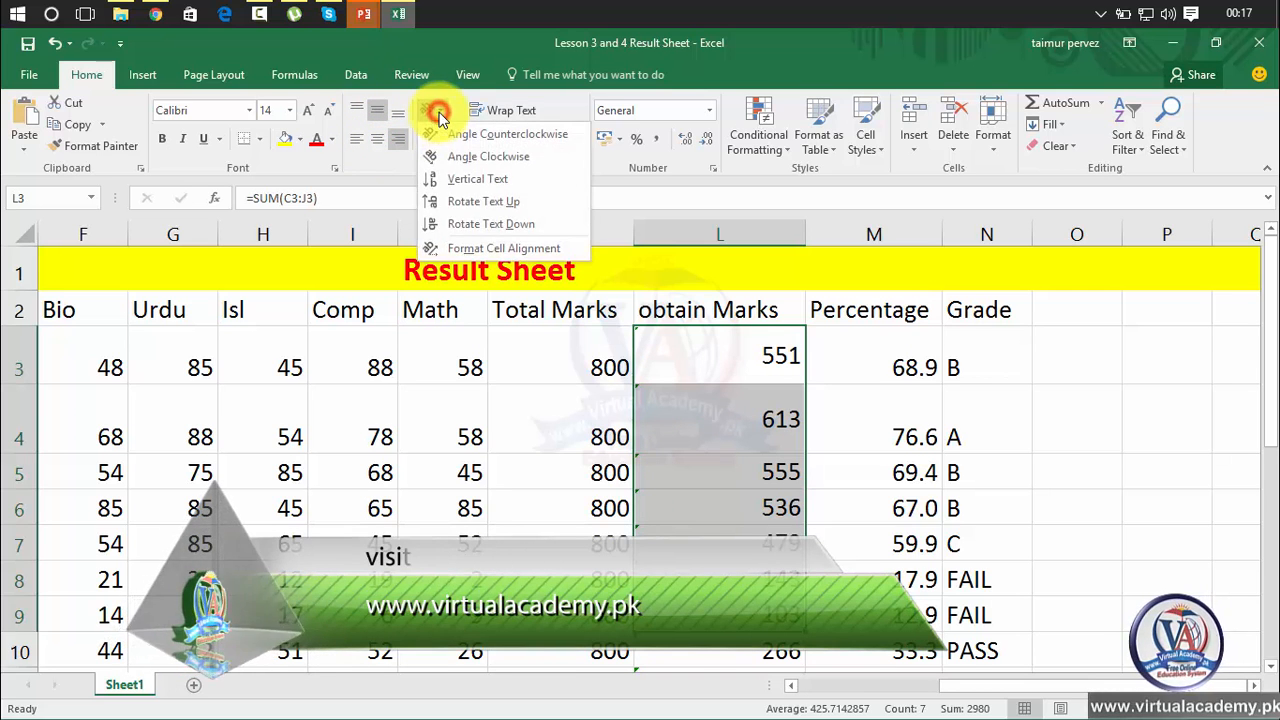
pyautogui.click(470, 248)
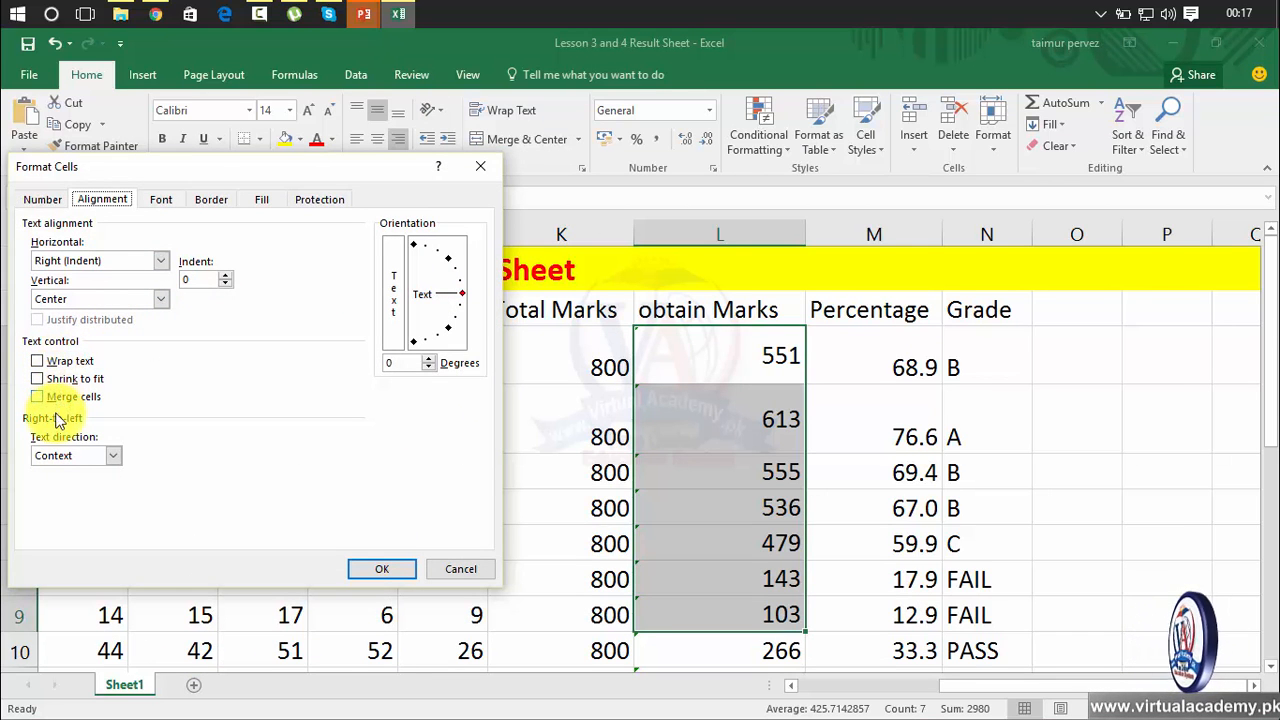
pyautogui.moveTo(239, 180); pyautogui.dragTo(161, 248)
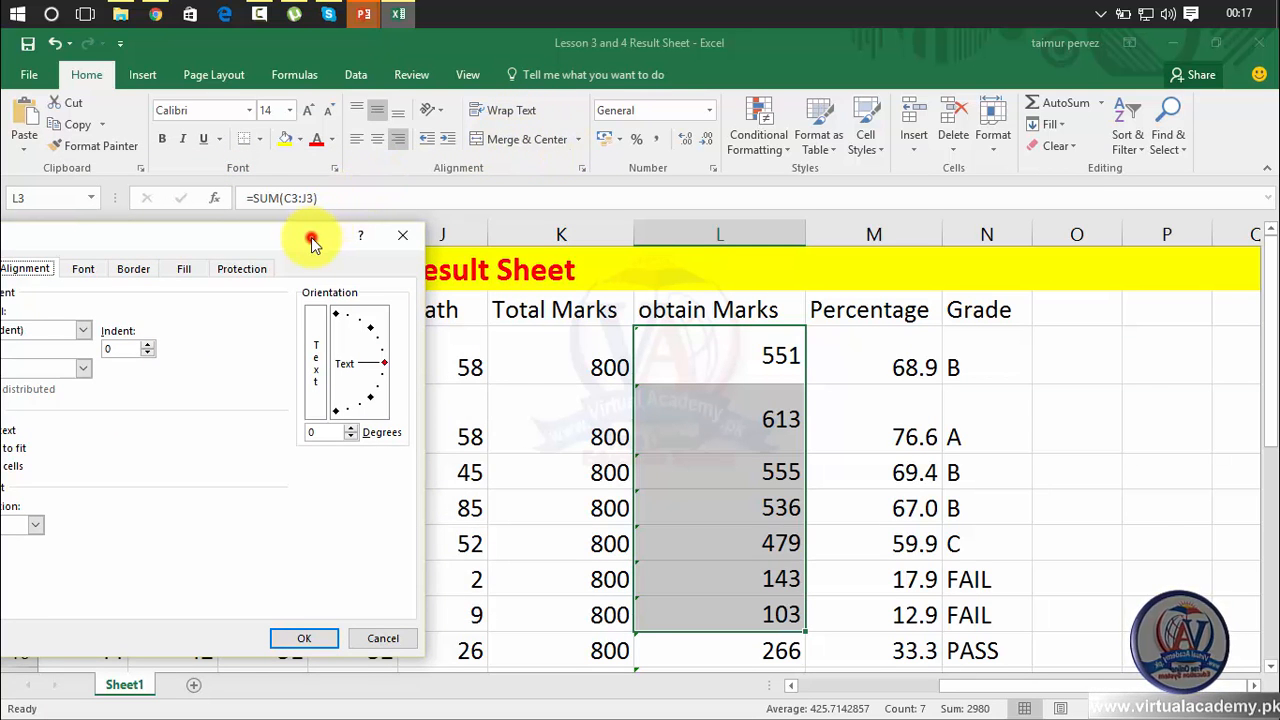
pyautogui.moveTo(312, 243); pyautogui.dragTo(511, 205)
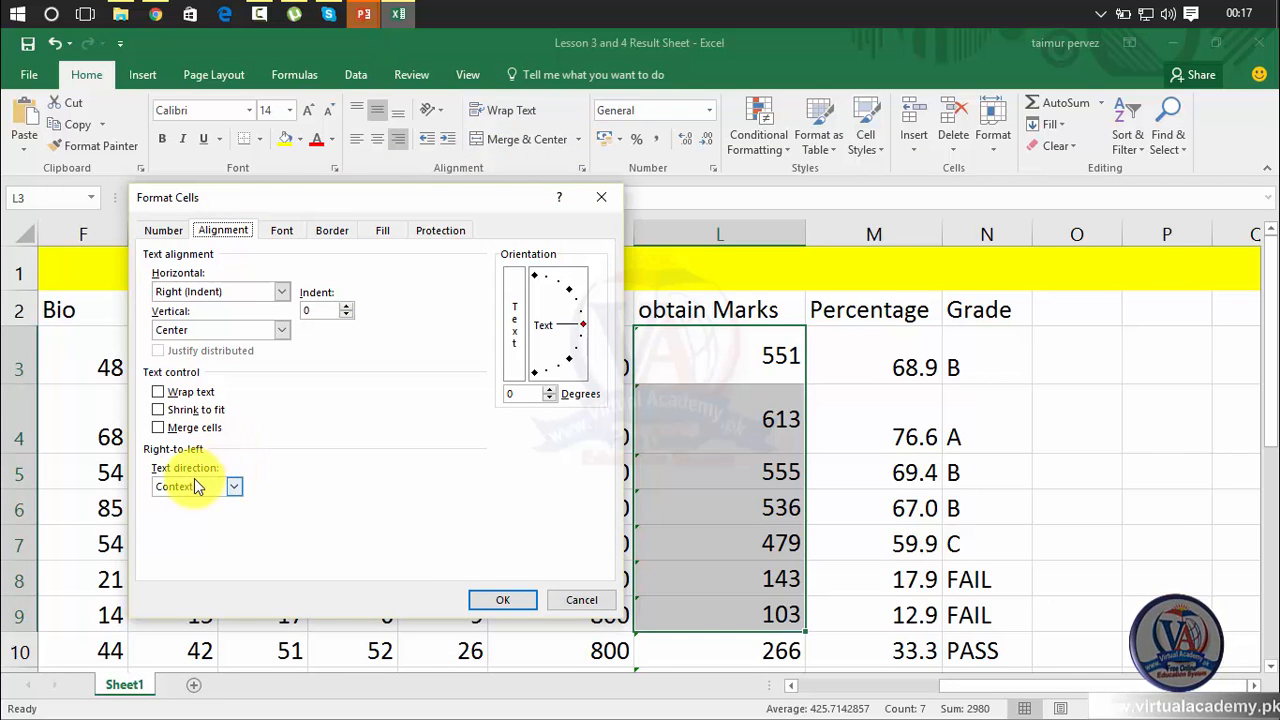
pyautogui.click(235, 487)
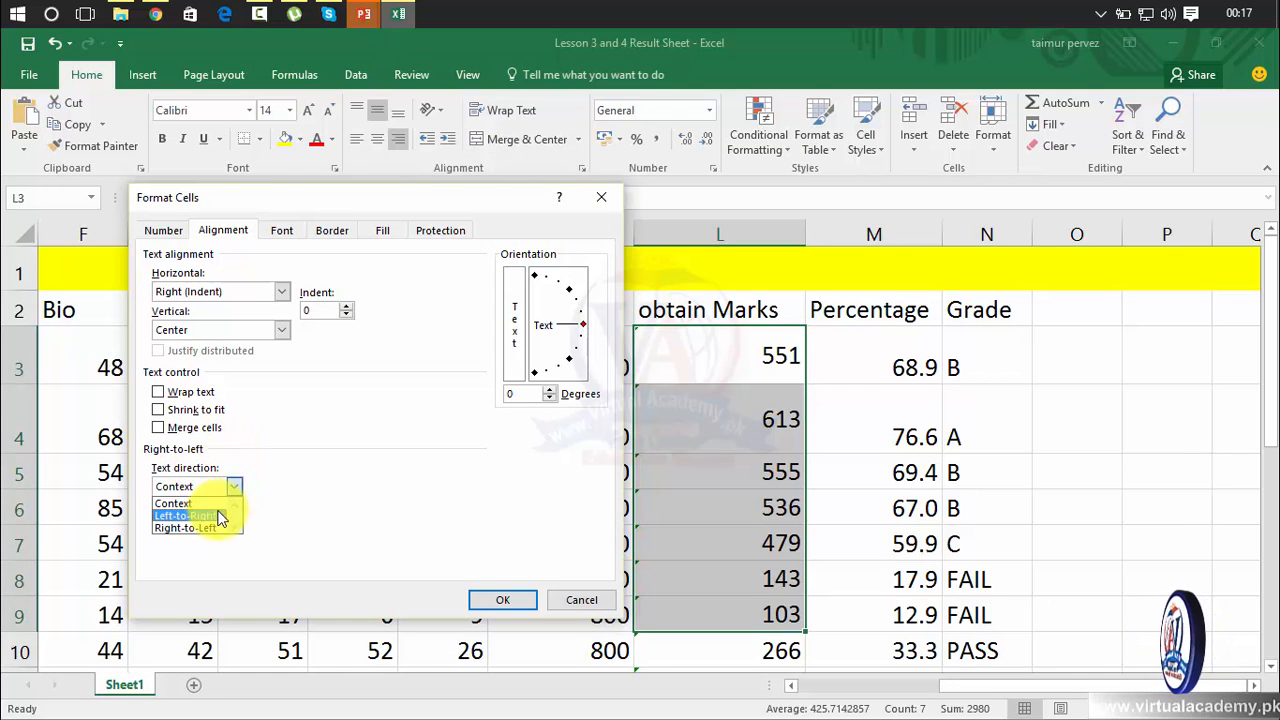
pyautogui.click(207, 529)
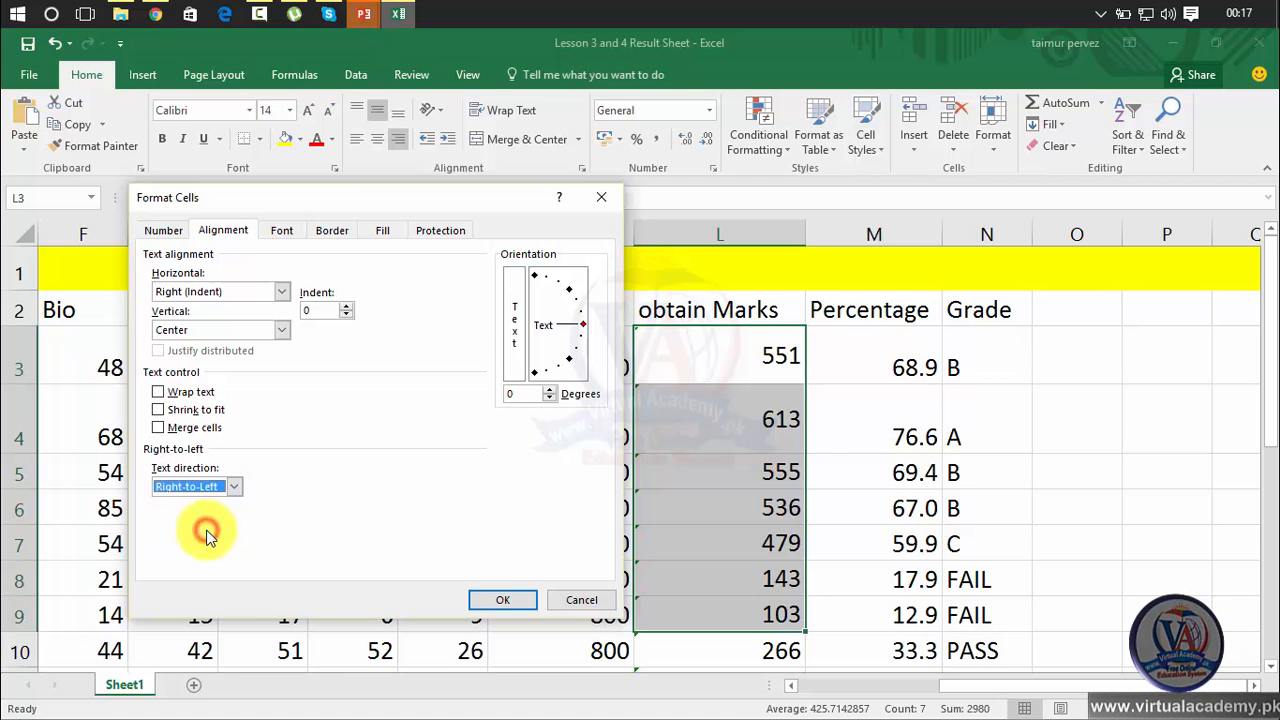
pyautogui.click(492, 599)
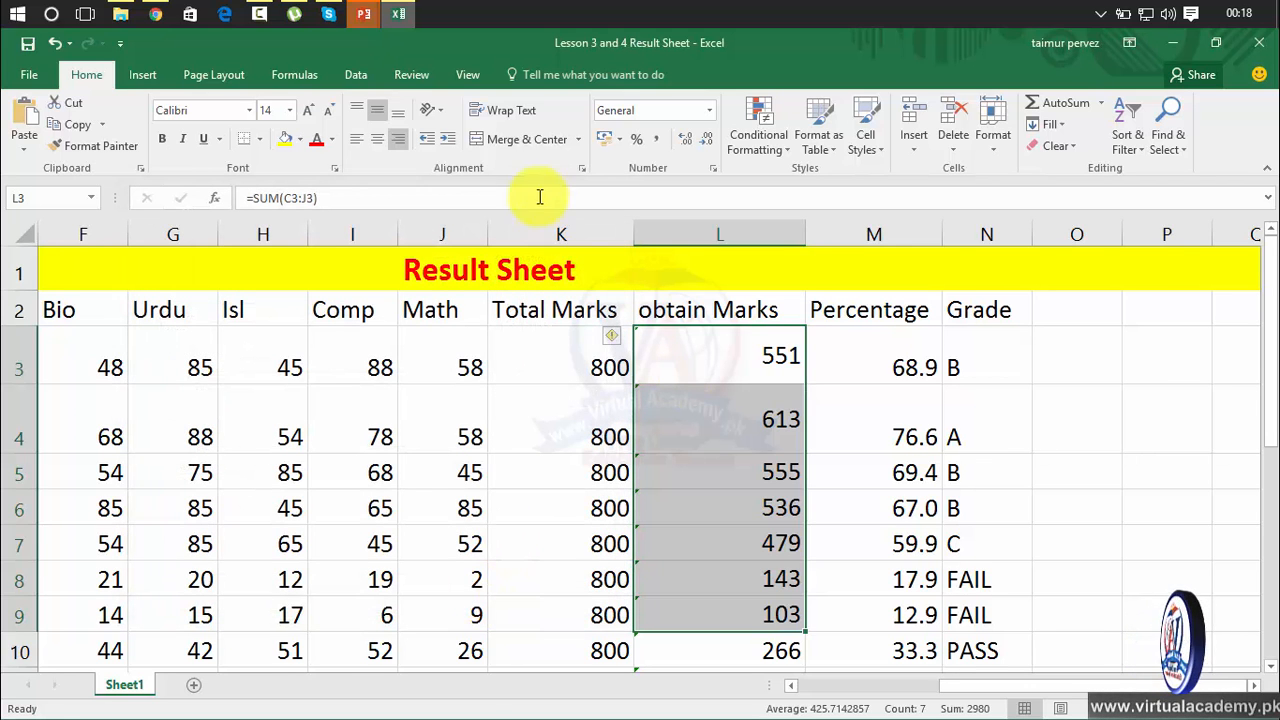
# Change the text direction of cells L3:L9 to Left-to-Right through Format Cells
pyautogui.click(437, 112)
pyautogui.click(427, 252)
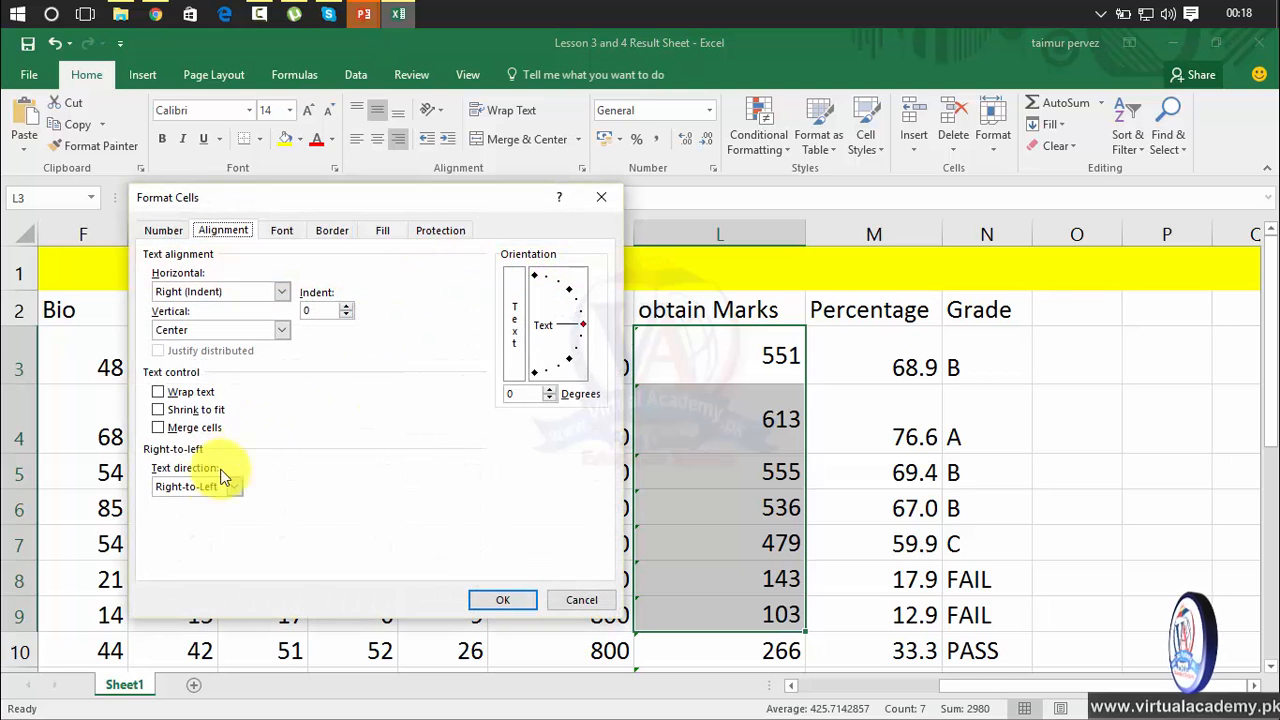
pyautogui.click(193, 486)
pyautogui.click(188, 514)
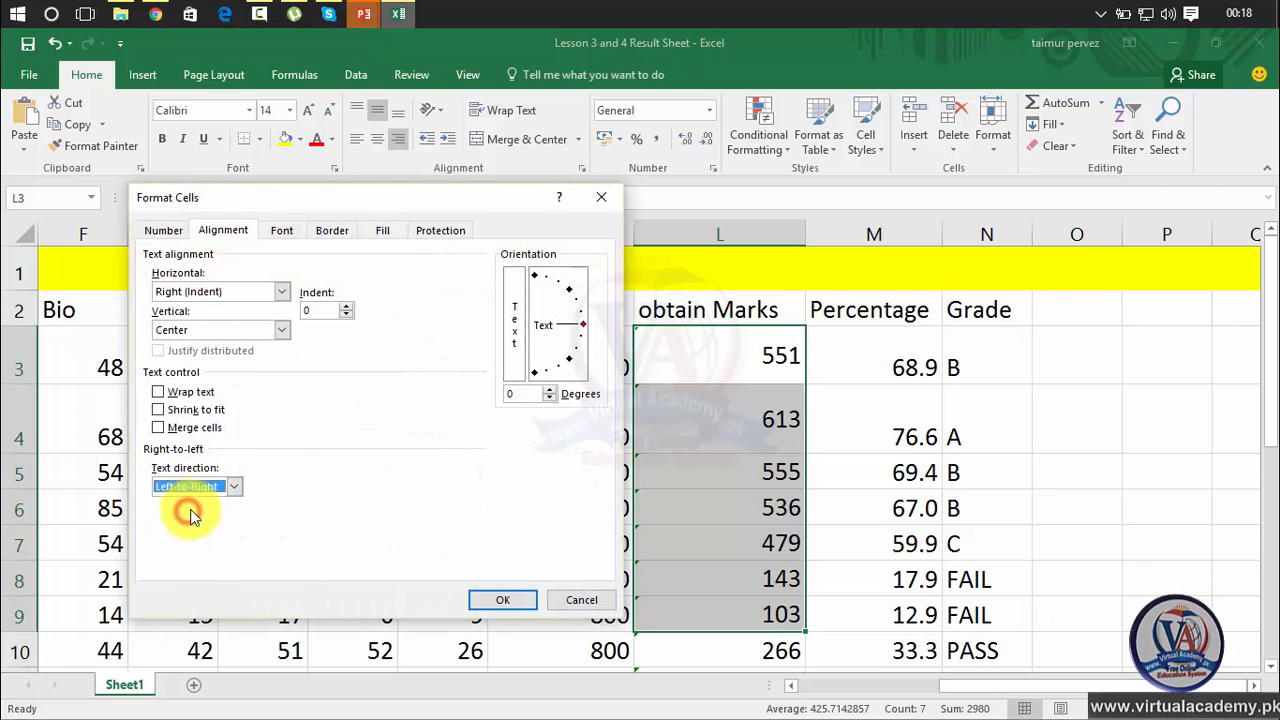
pyautogui.click(500, 604)
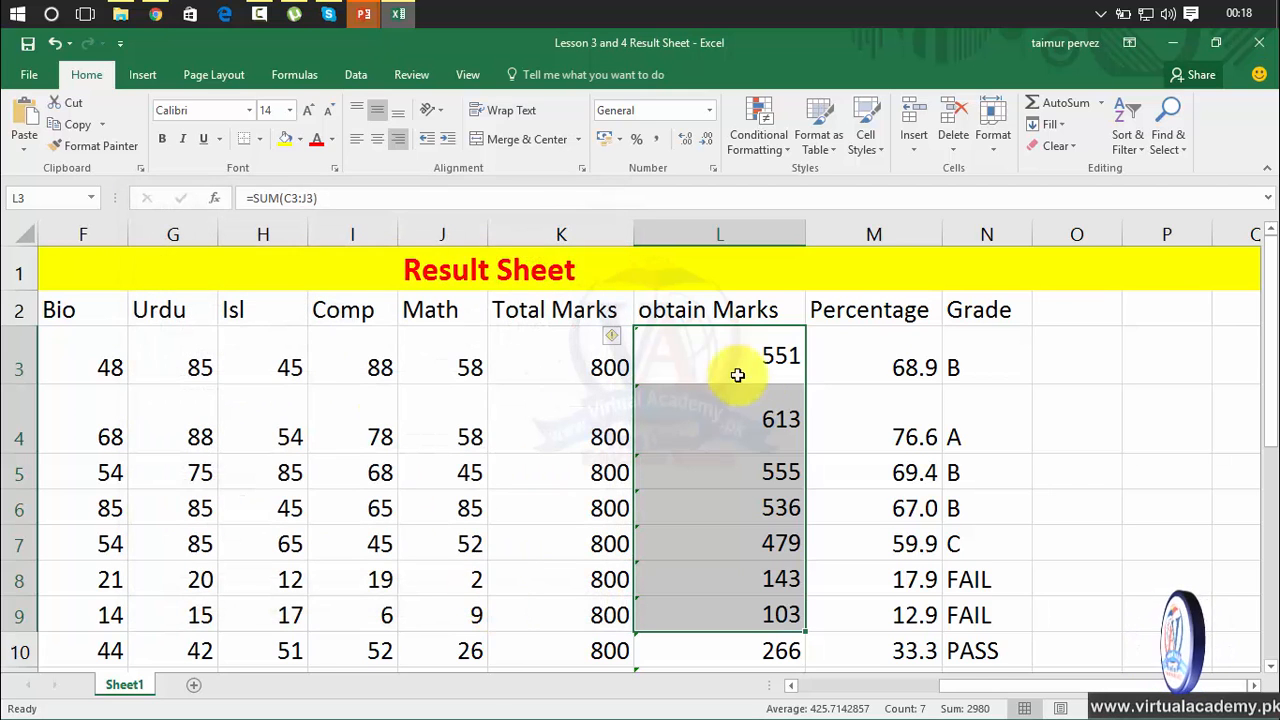
pyautogui.click(1010, 350)
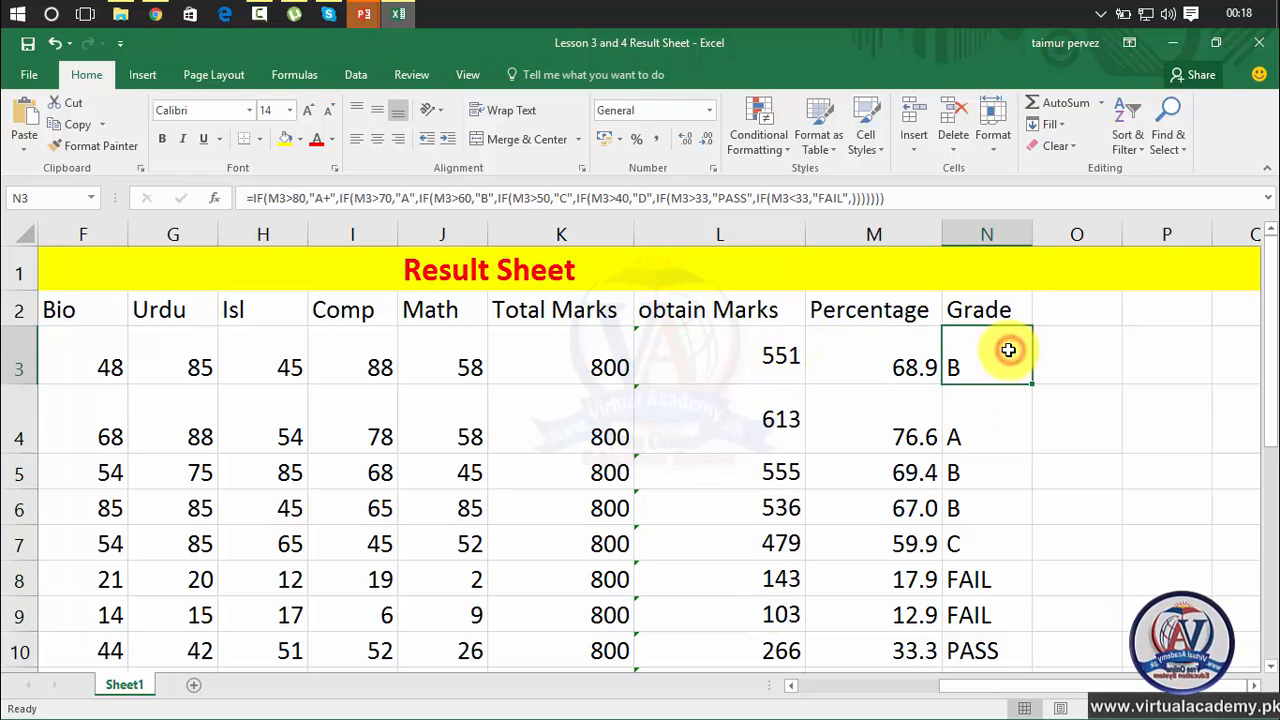
pyautogui.click(733, 357)
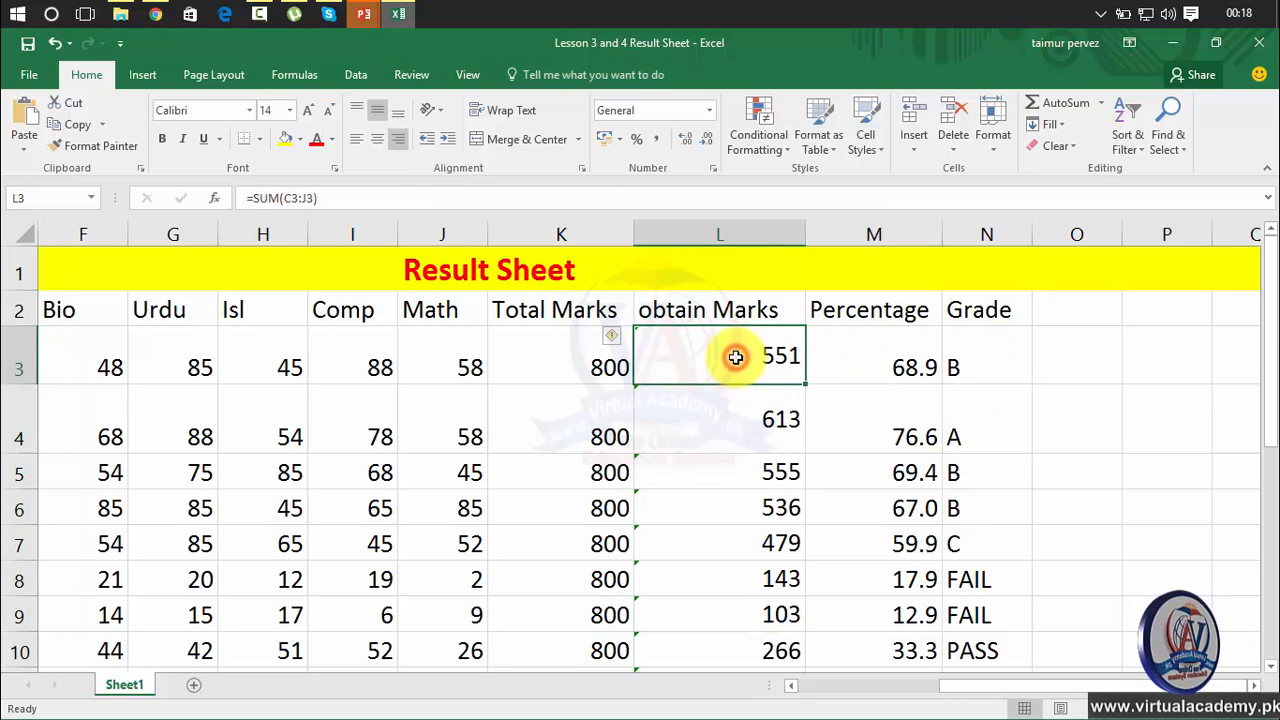
# Enter the sample texts "koaloa" in cell O4 and "kkoa" in cell O5
pyautogui.doubleClick(1068, 415)
pyautogui.write('koaloa')
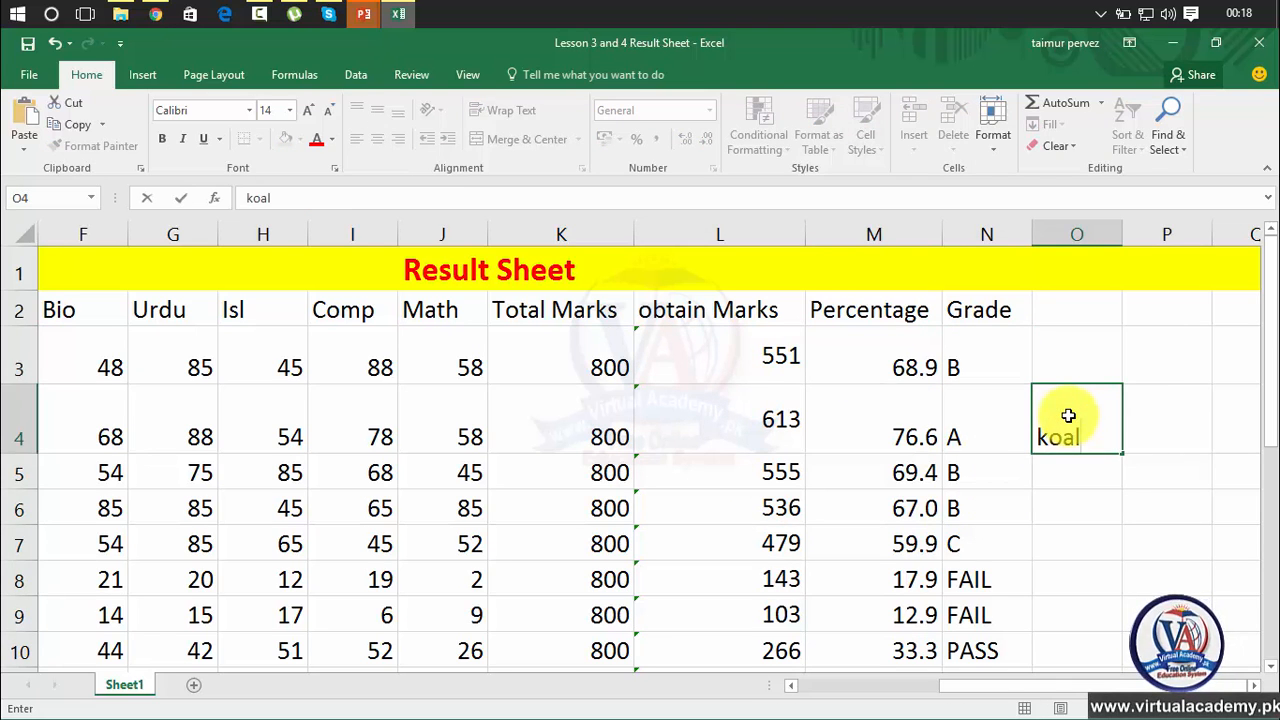
pyautogui.click(1057, 463)
pyautogui.write('koal')
pyautogui.press('BackSpace')
pyautogui.press('BackSpace')
pyautogui.press('BackSpace')
pyautogui.press('BackSpace')
pyautogui.write('ko')
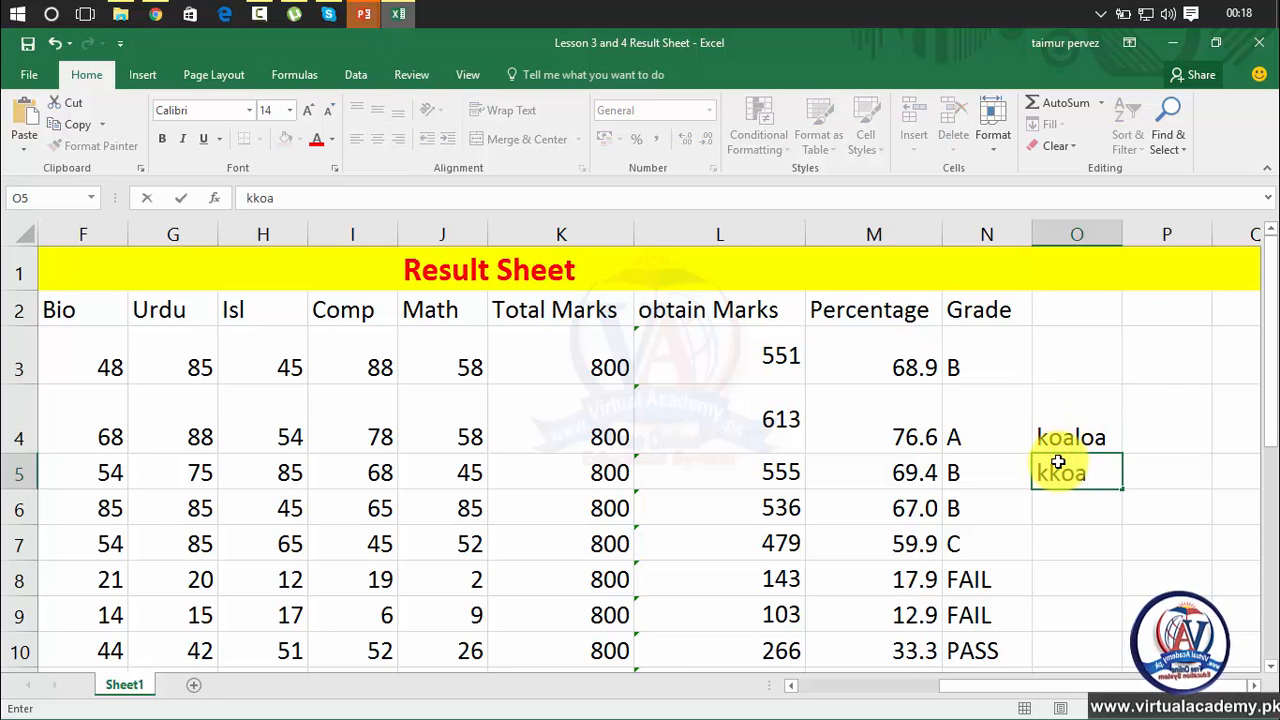
pyautogui.write('a')
pyautogui.click(1063, 503)
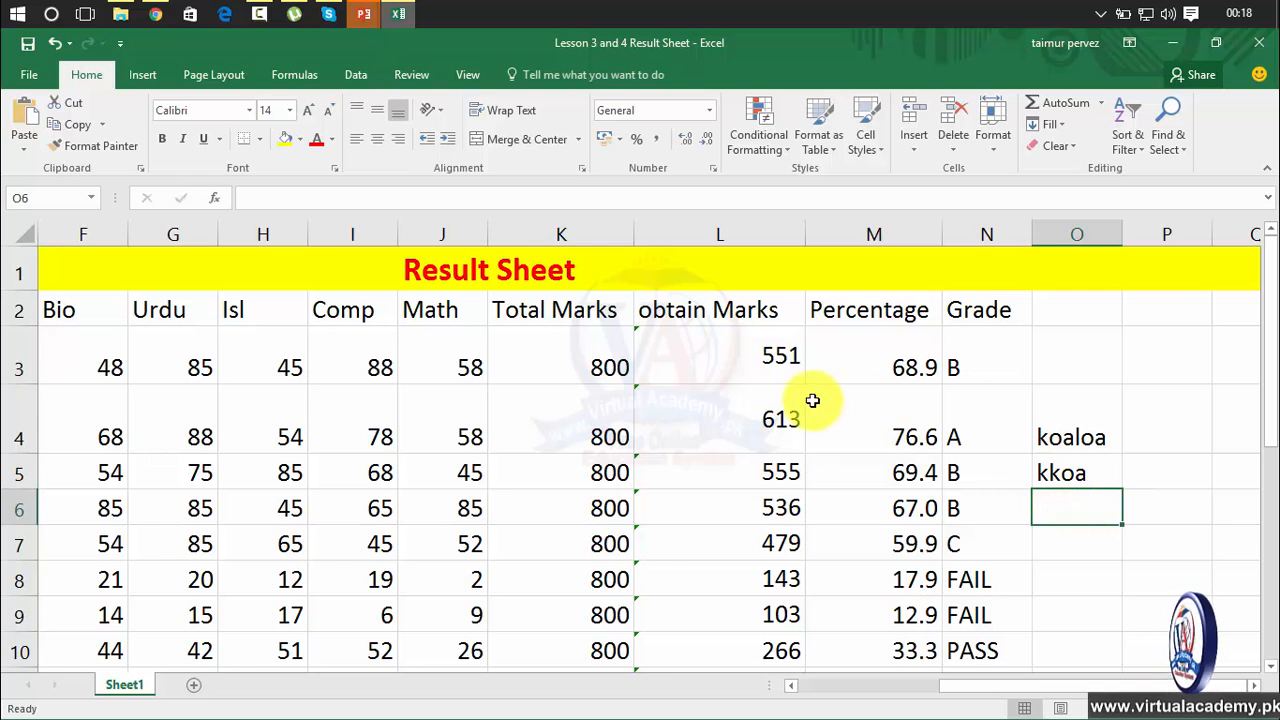
# Set the text direction of cell O6 to Right-to-Left and enter the sample text "n,df" in it
pyautogui.click(432, 110)
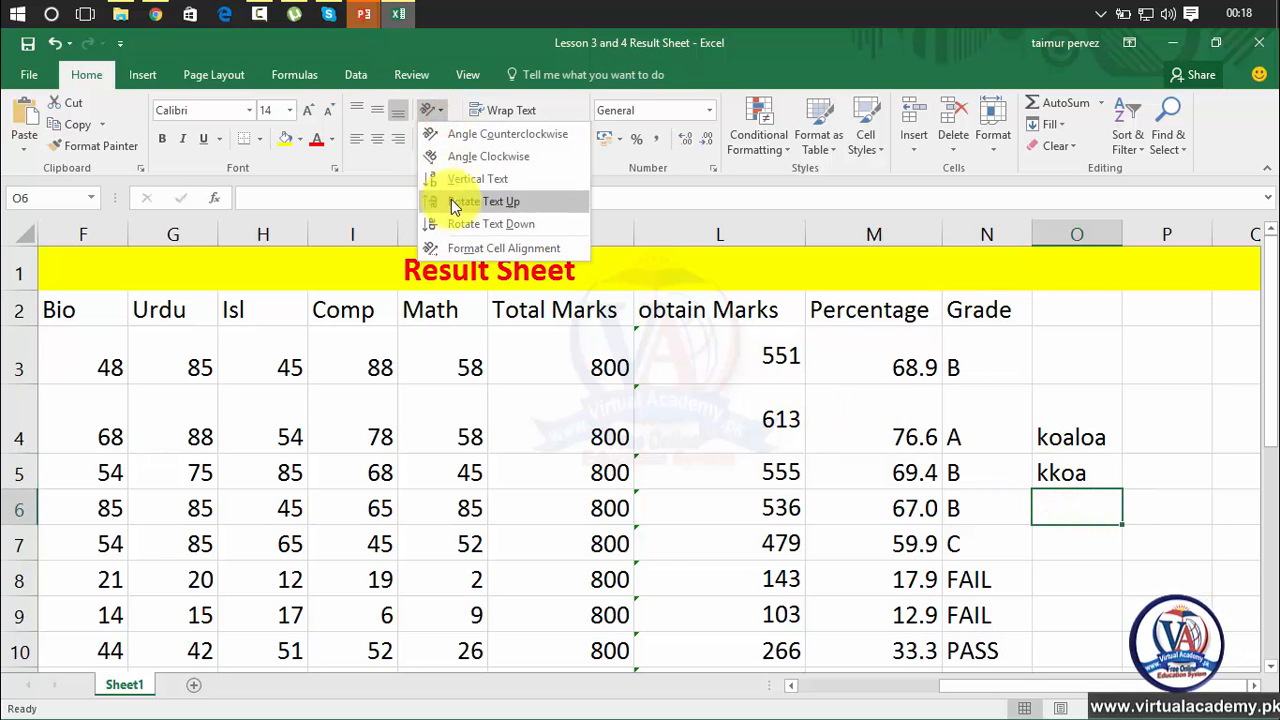
pyautogui.click(452, 246)
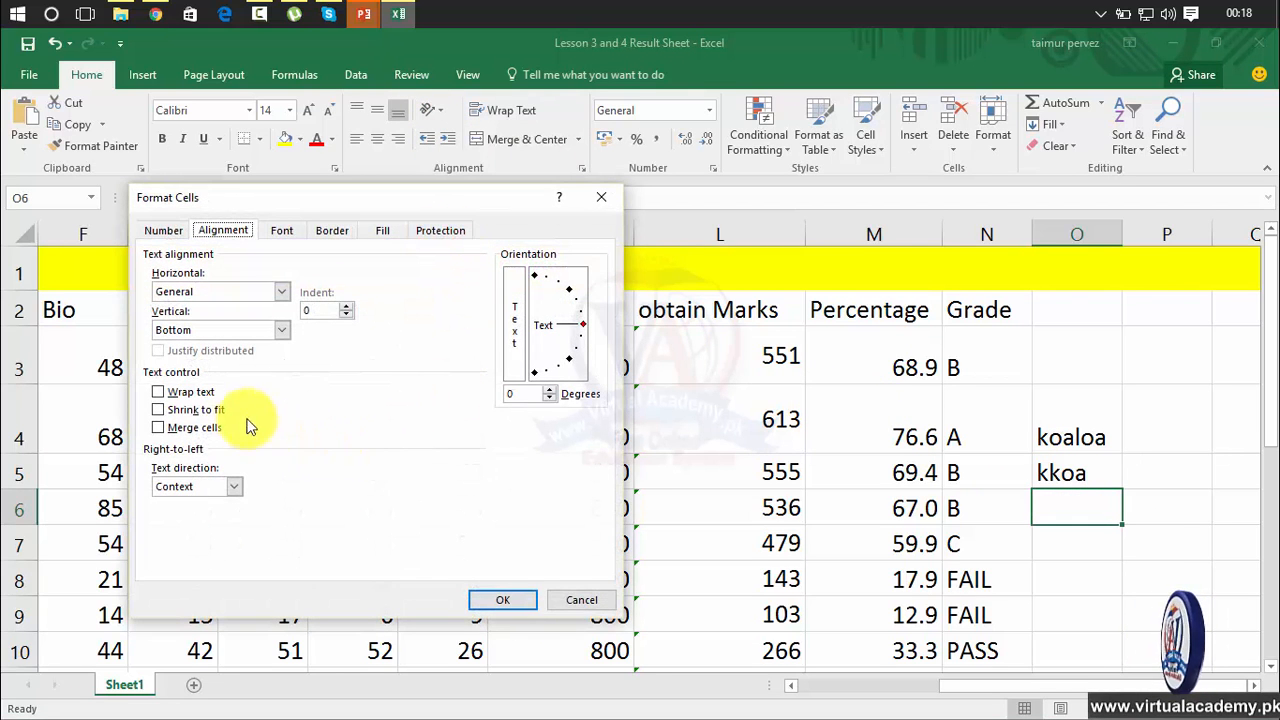
pyautogui.click(204, 487)
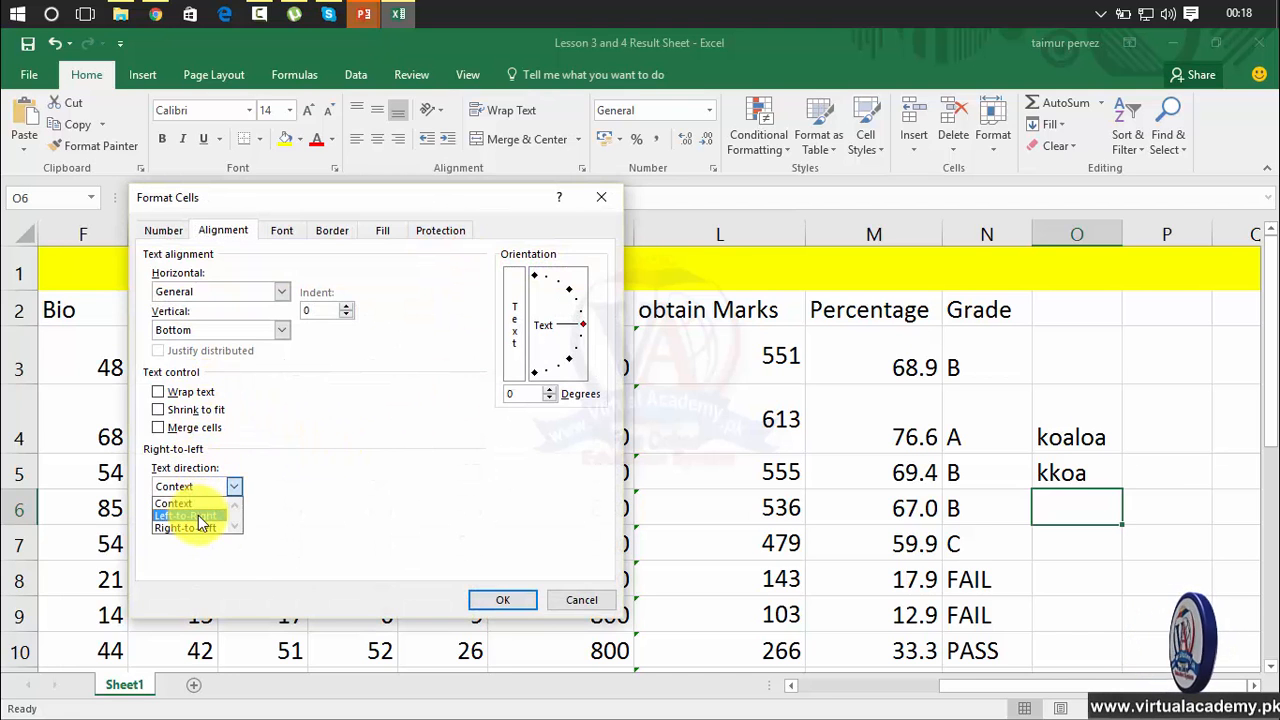
pyautogui.click(196, 528)
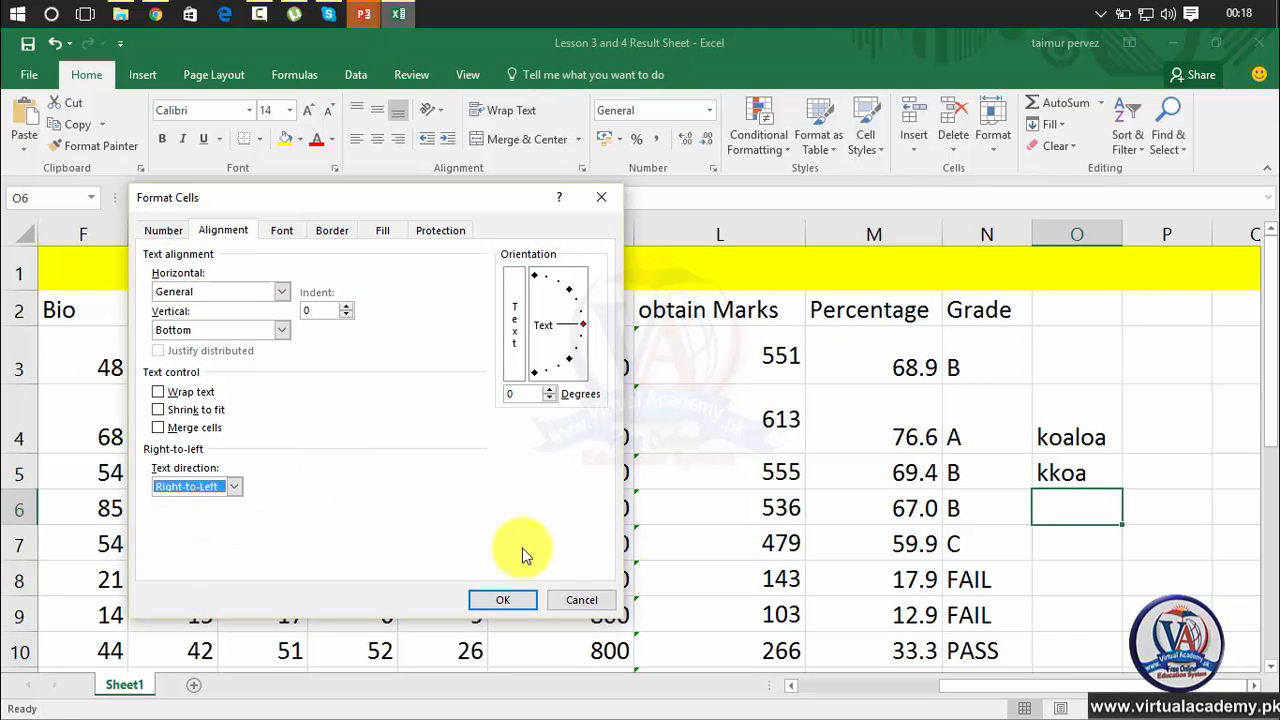
pyautogui.click(505, 600)
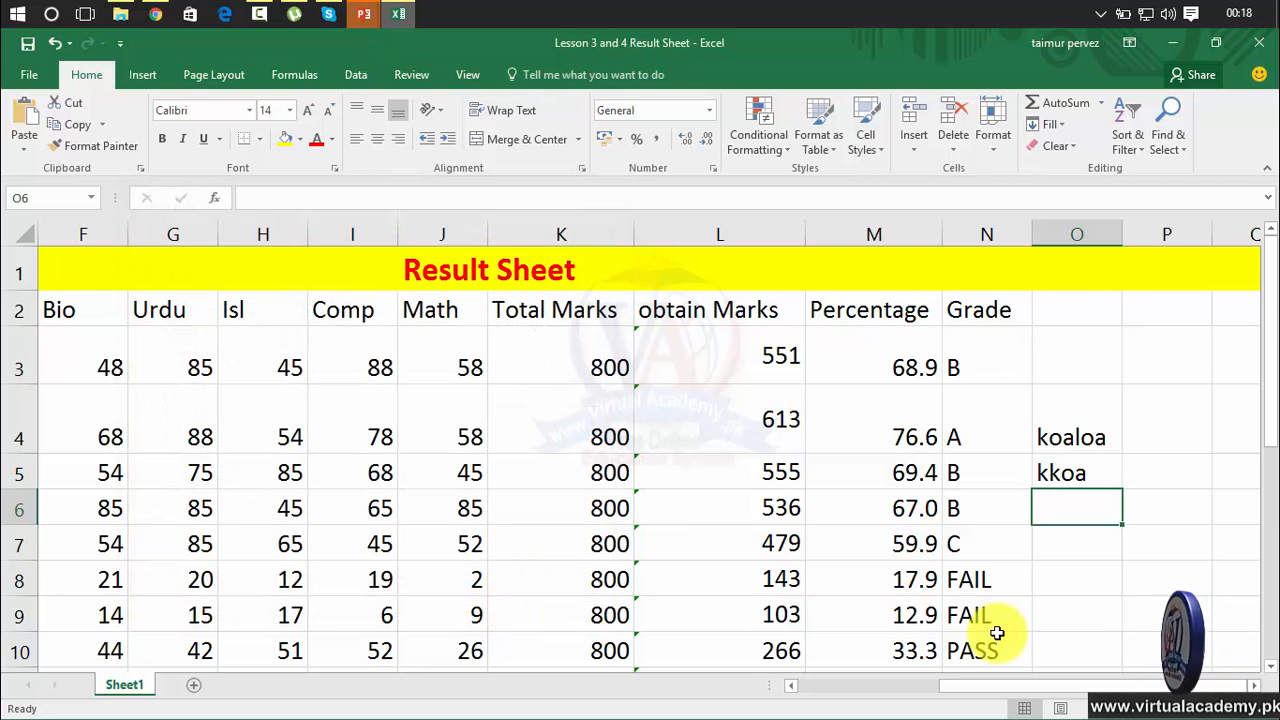
pyautogui.write('n,df')
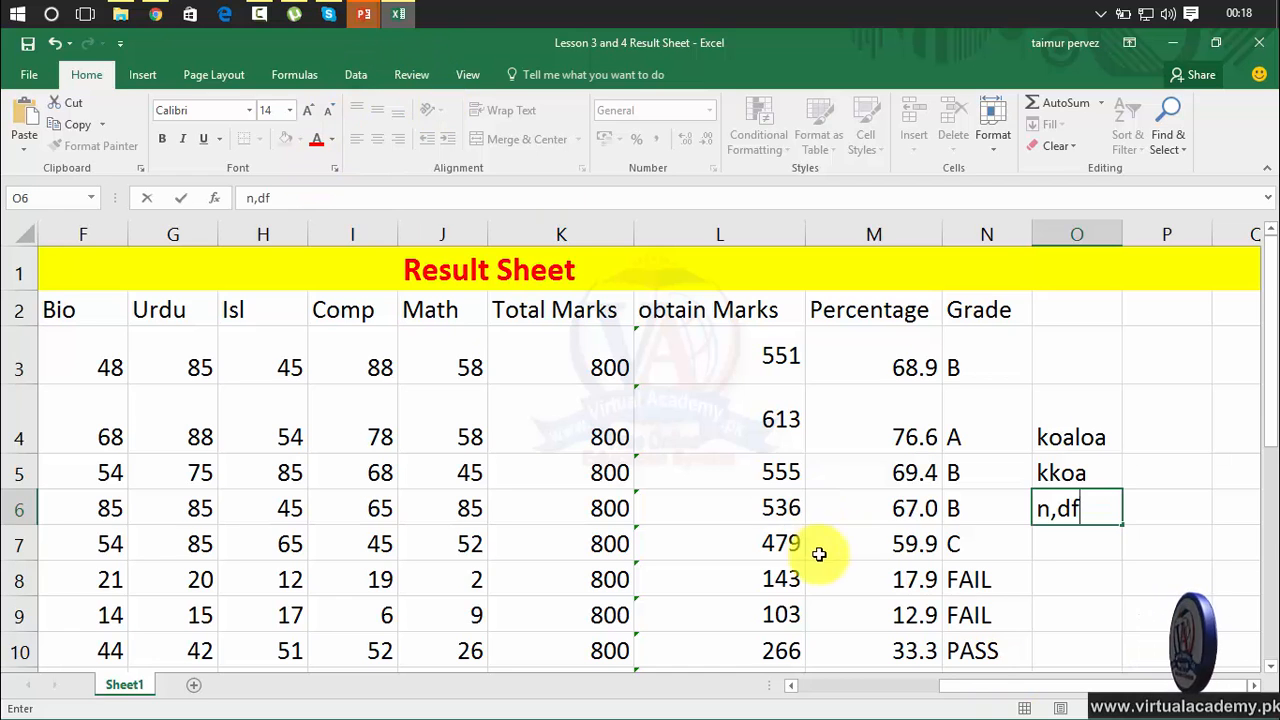
pyautogui.click(1112, 588)
# Set the text direction of cell O7 to Left-to-Right and enter the sample text "mmd.fk" in it
pyautogui.click(1066, 536)
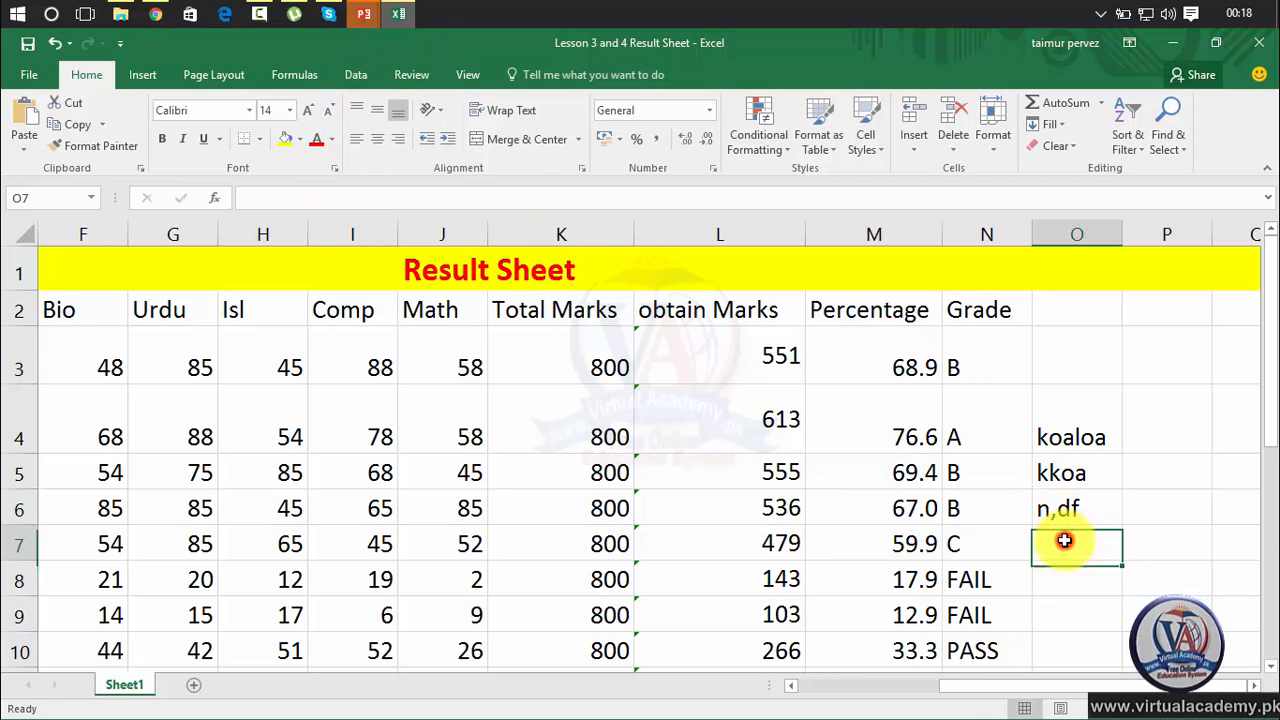
pyautogui.click(433, 110)
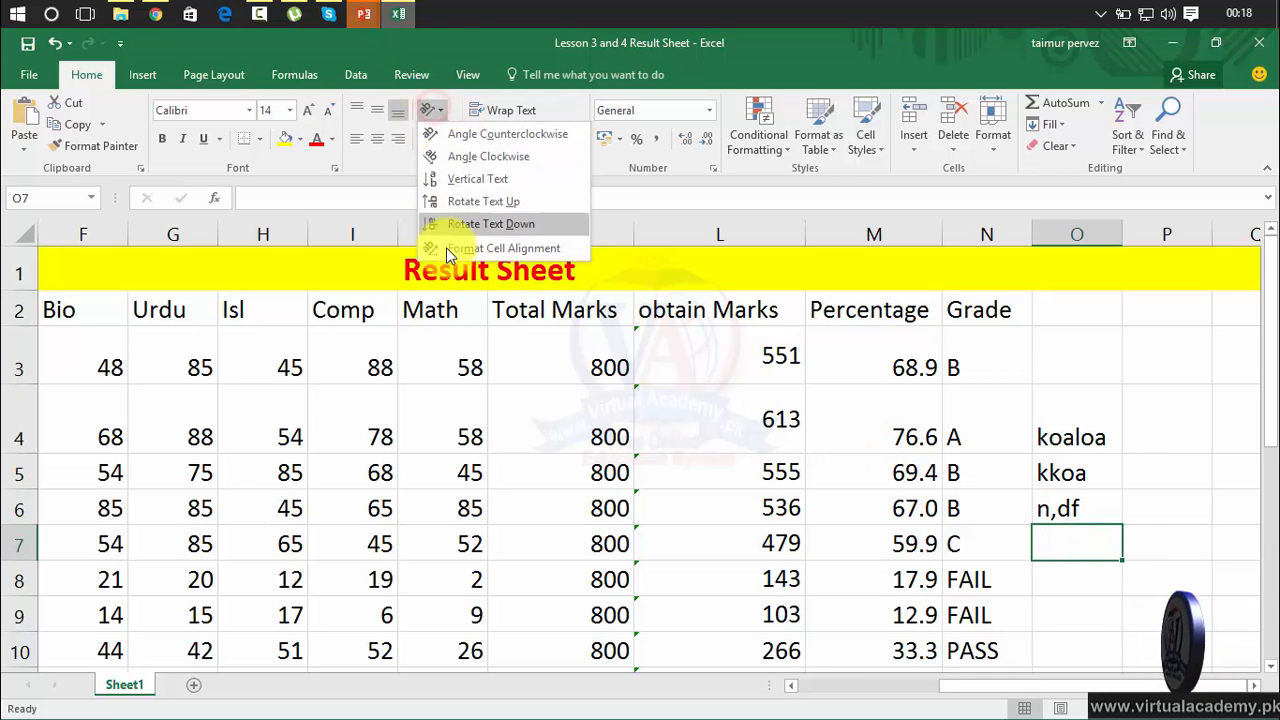
pyautogui.click(448, 250)
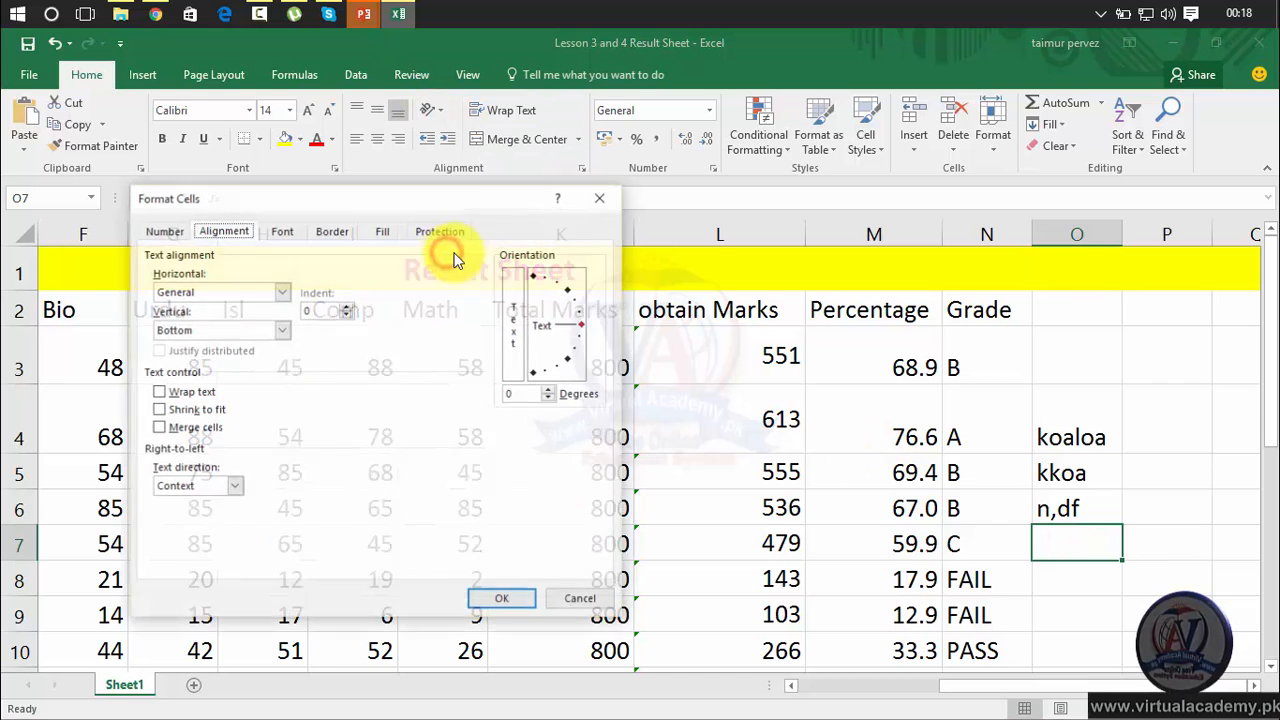
pyautogui.click(206, 486)
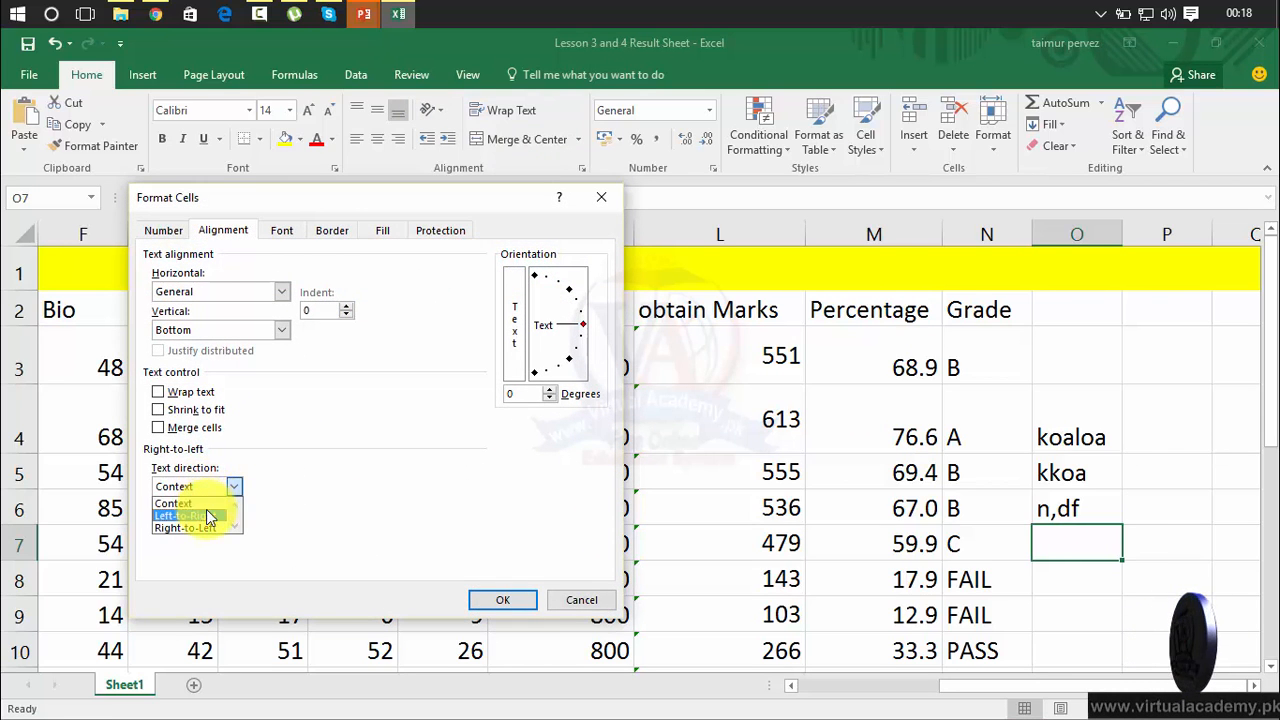
pyautogui.click(200, 515)
pyautogui.click(506, 600)
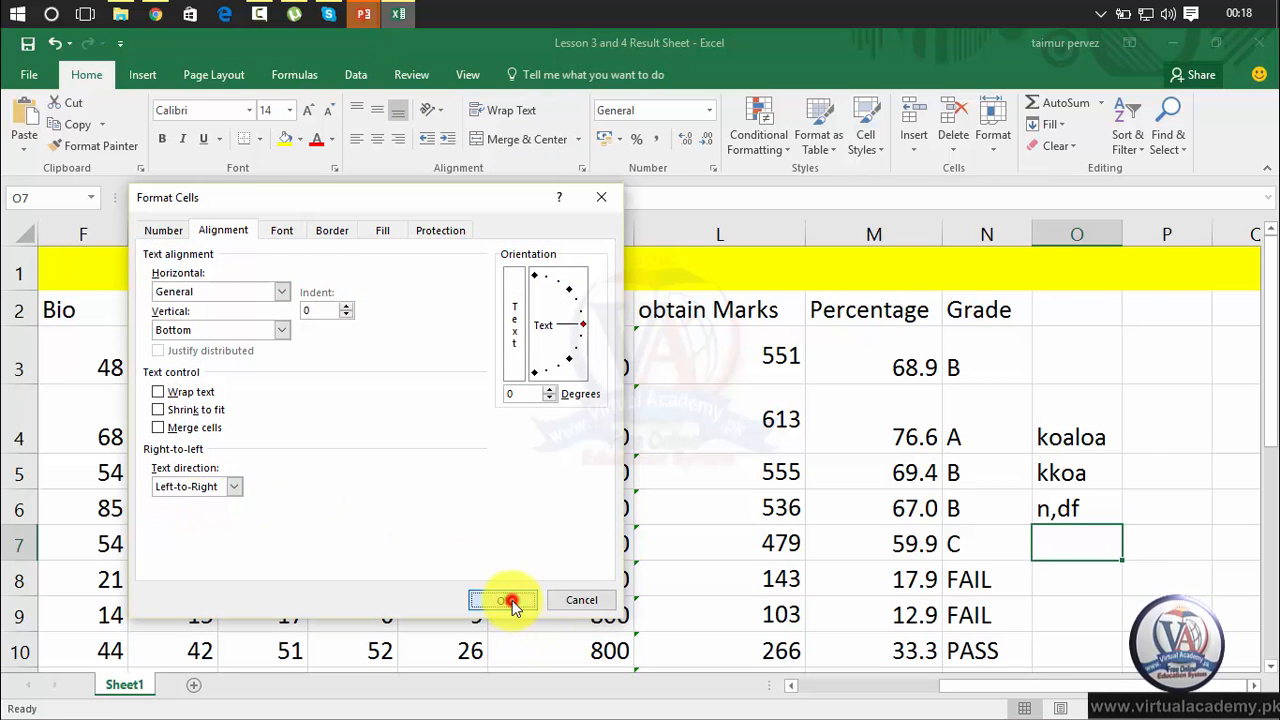
pyautogui.write('mmd.fk')
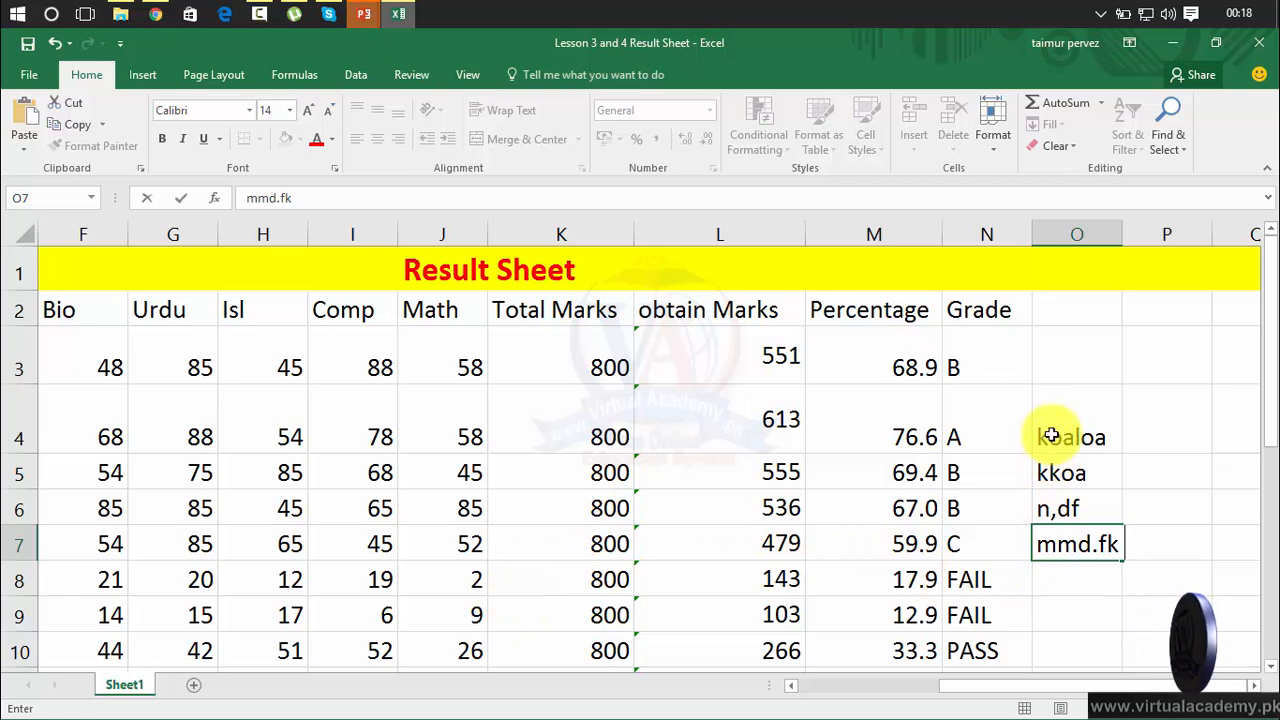
# Clear the sample text from cells O4:O8
pyautogui.moveTo(1050, 432); pyautogui.dragTo(1081, 575)
pyautogui.press('Delete')
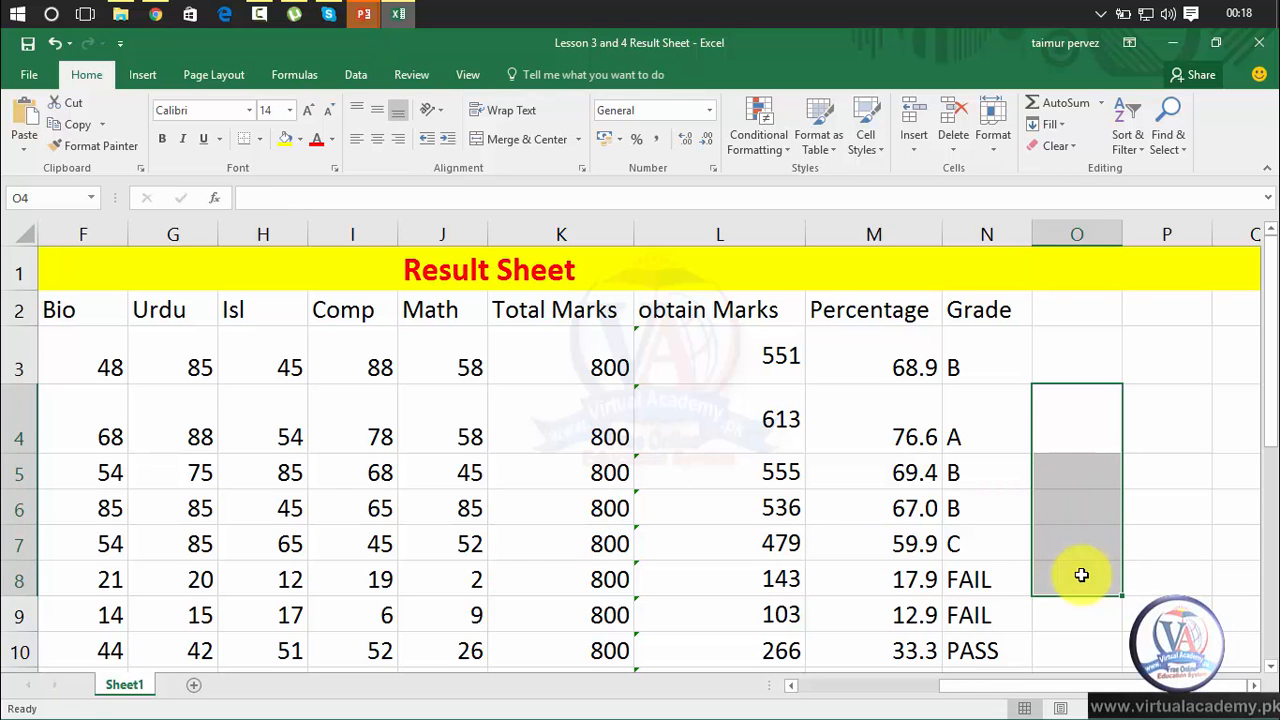
pyautogui.click(1141, 492)
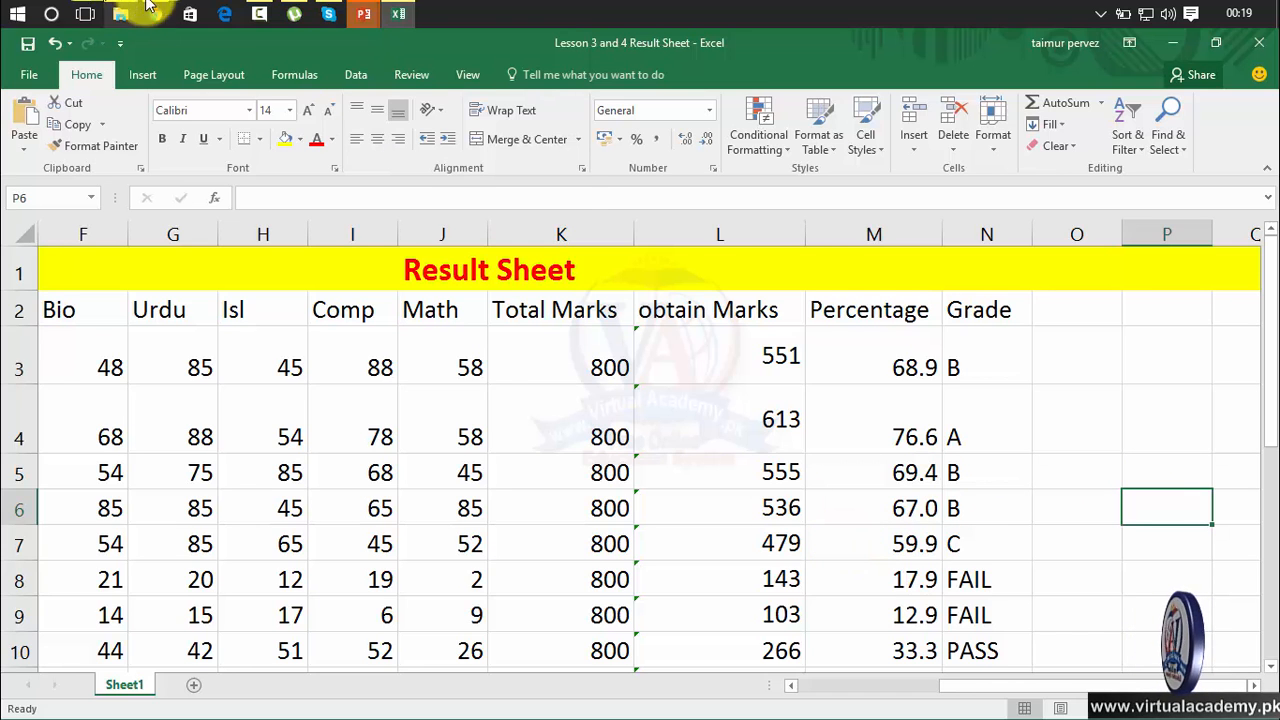
# Review the text orientation choices and the Format Cells alignment settings without changing anything
pyautogui.click(443, 112)
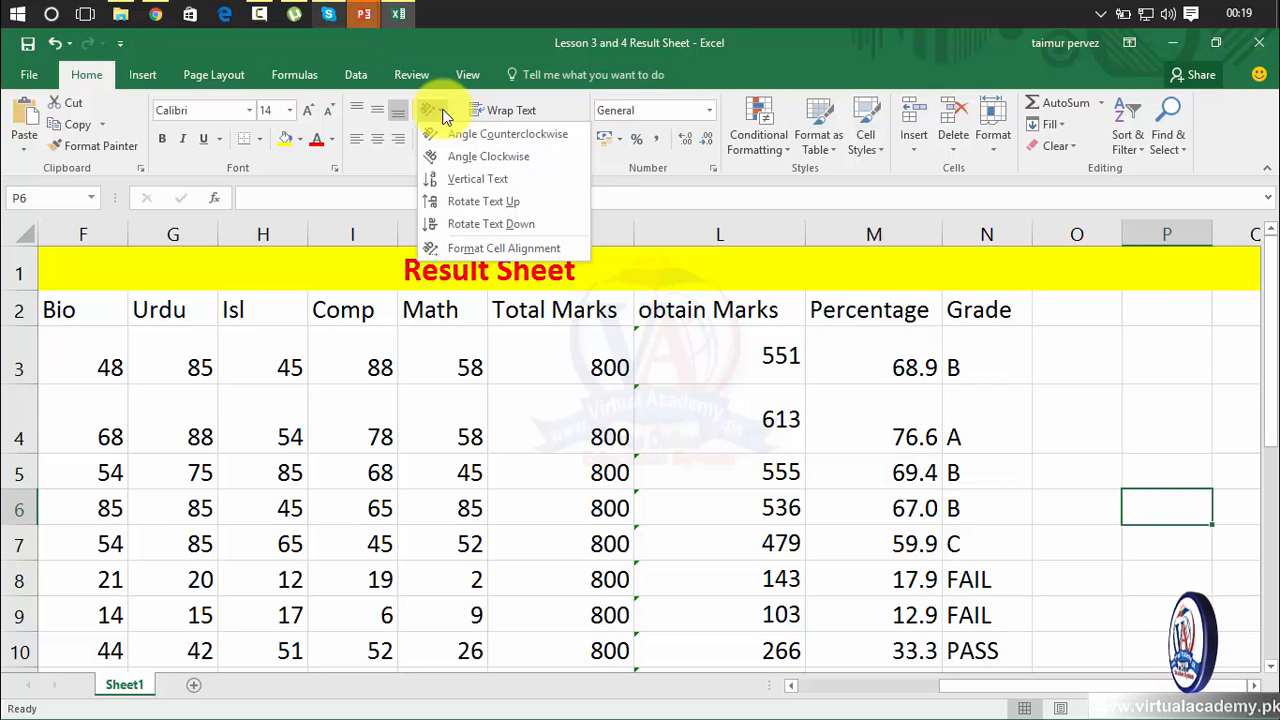
pyautogui.click(465, 247)
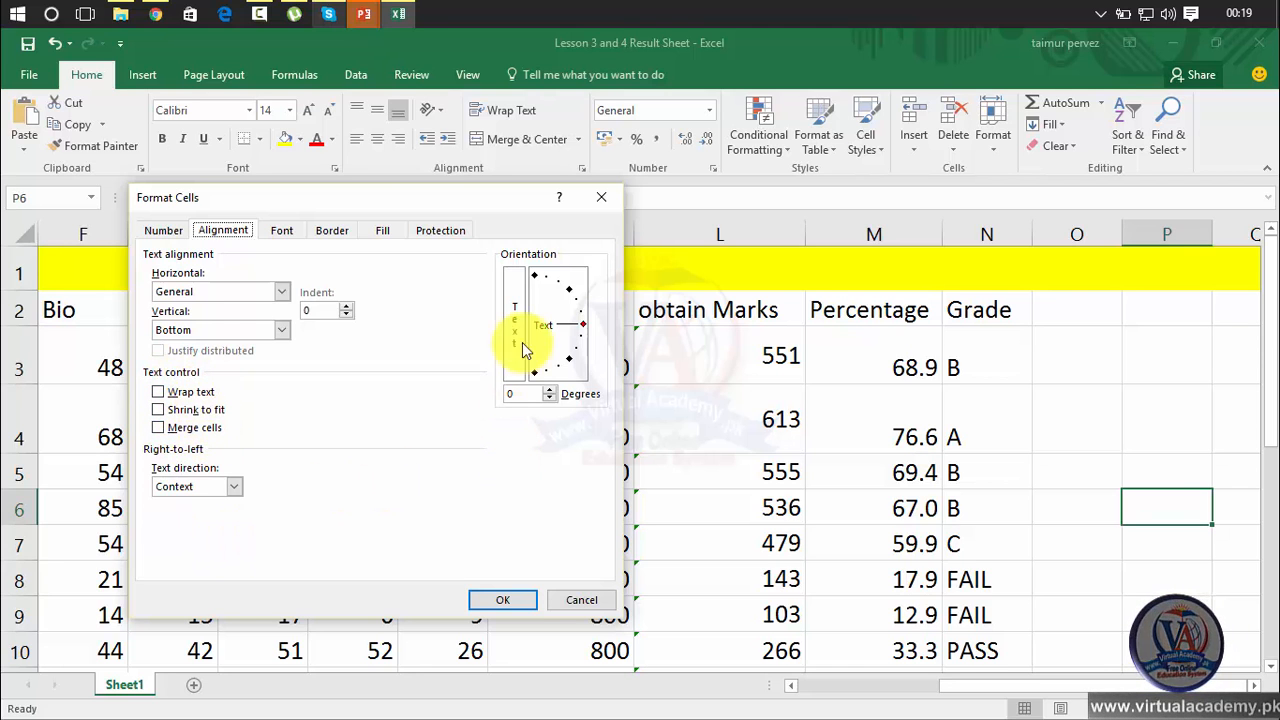
pyautogui.click(608, 204)
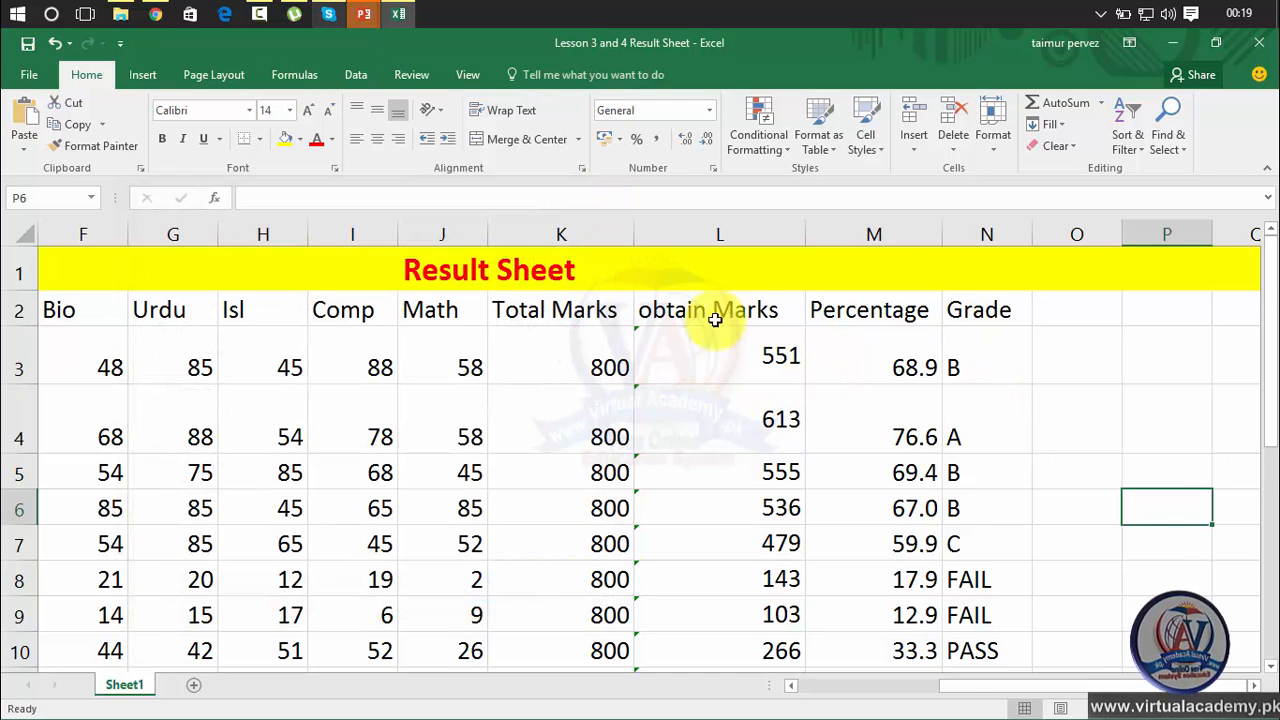
# Remove the yellow fill from the entire title row 1 by setting it to No Fill
pyautogui.click(472, 315)
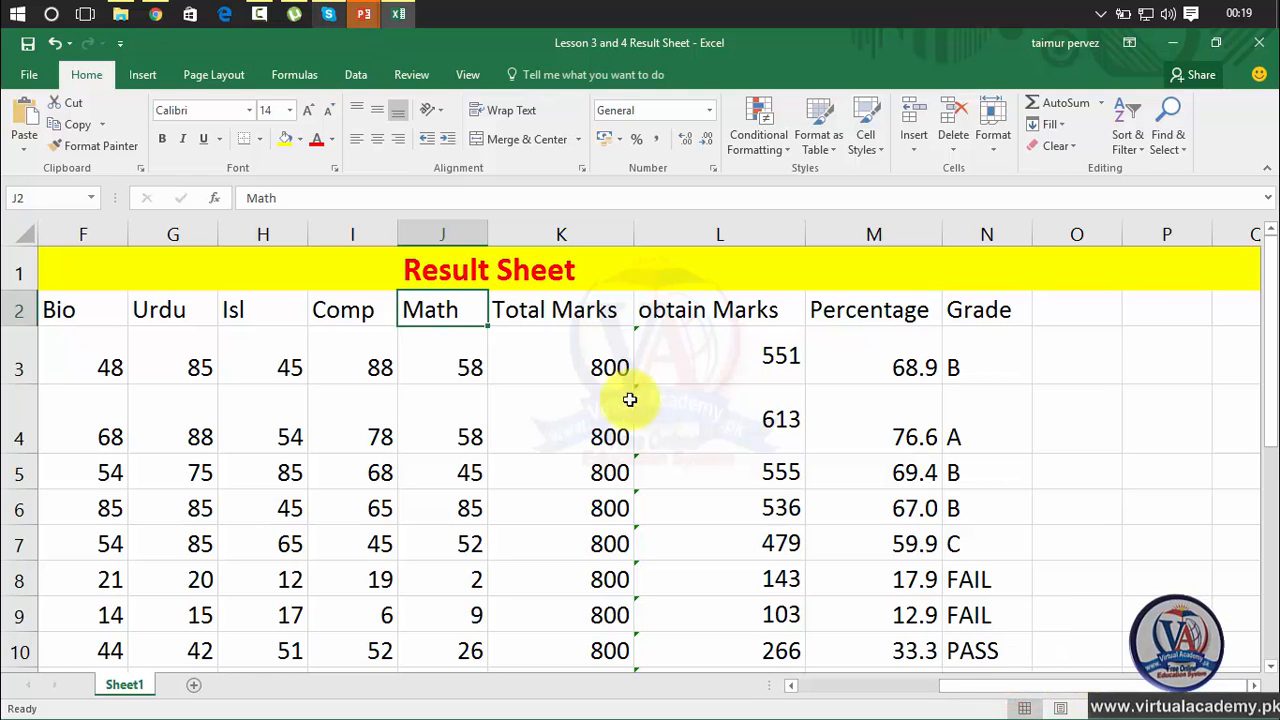
pyautogui.click(556, 270)
pyautogui.click(416, 268)
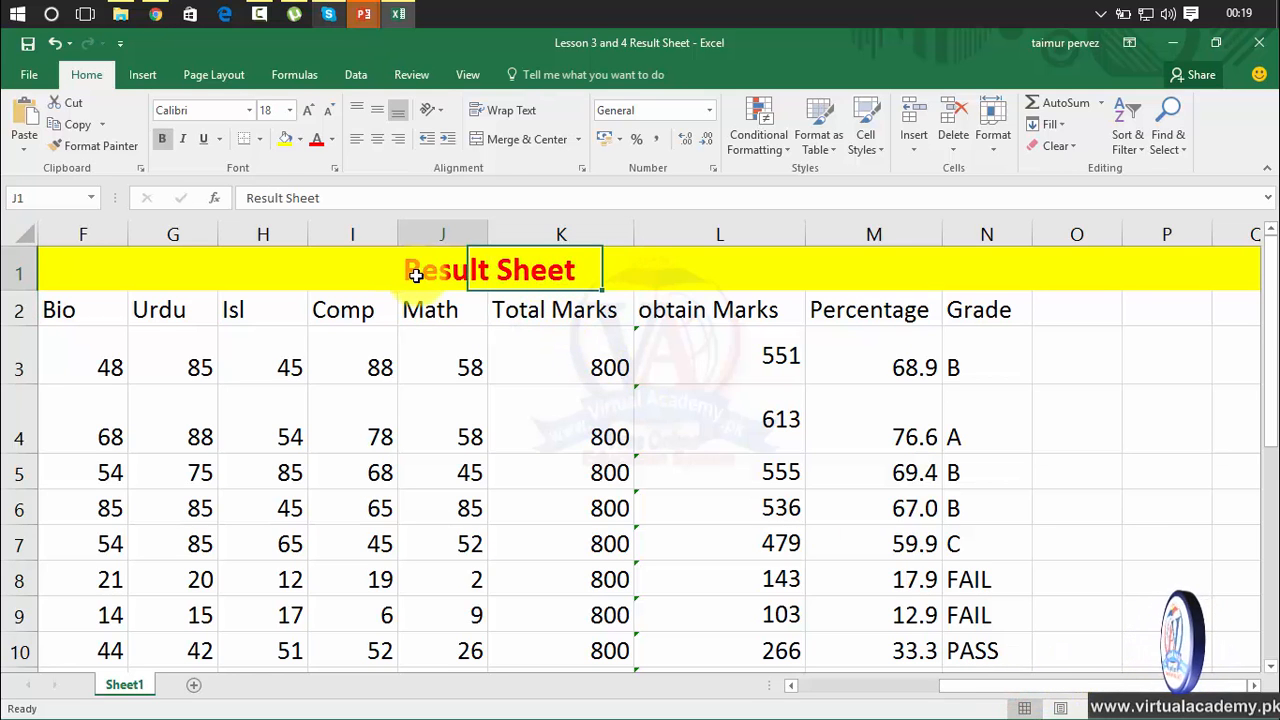
pyautogui.click(20, 268)
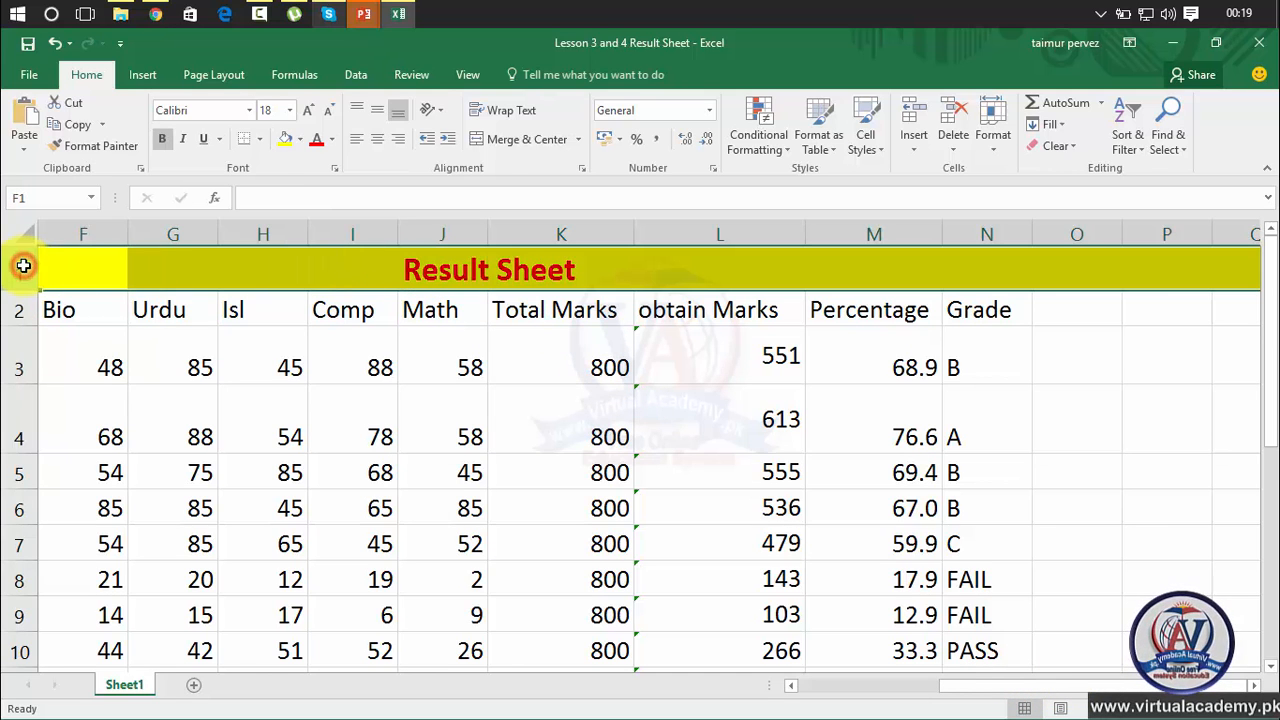
pyautogui.click(302, 139)
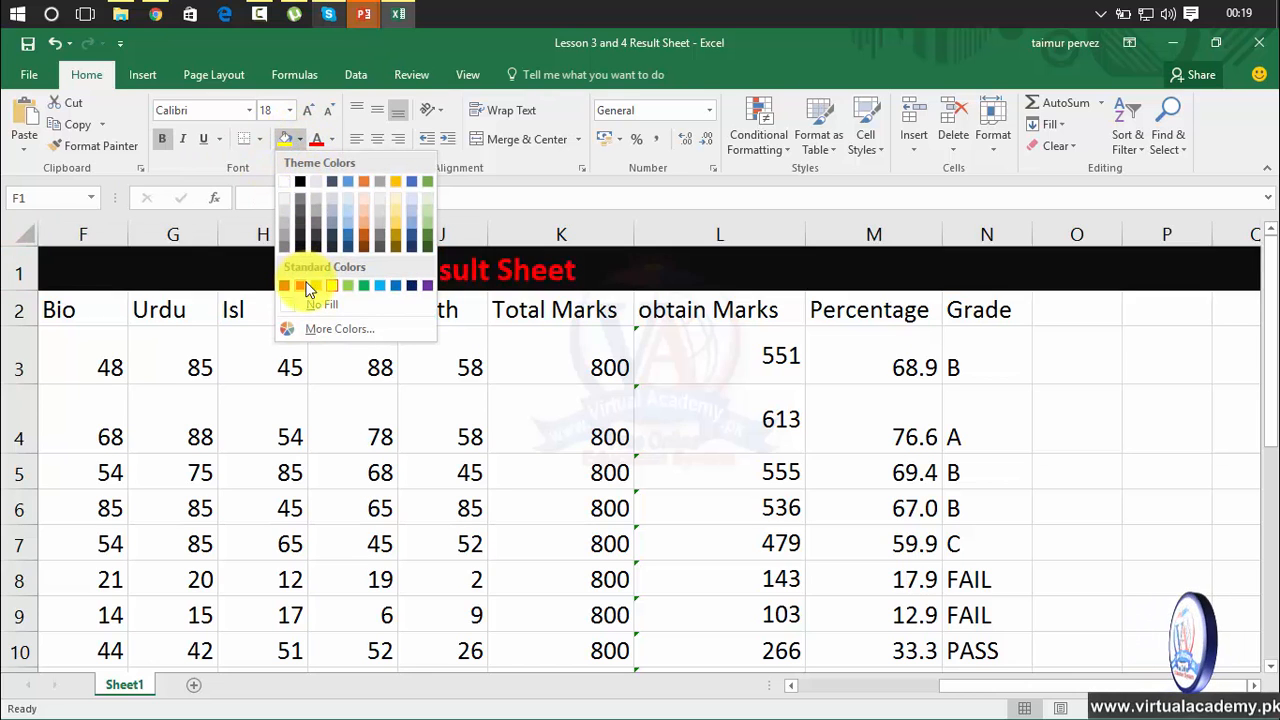
pyautogui.click(306, 305)
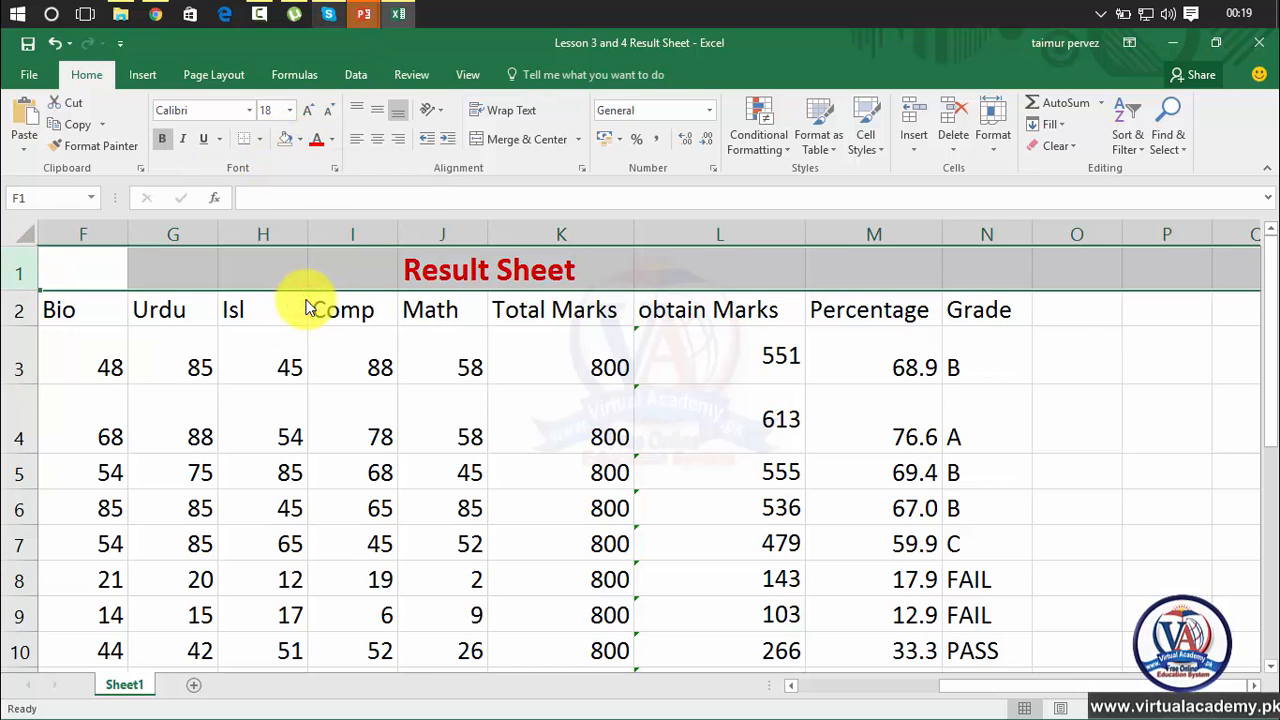
pyautogui.click(509, 337)
# Increase the font size of the "Result Sheet" title in cells J1:K1 to 28
pyautogui.moveTo(565, 273); pyautogui.dragTo(409, 271)
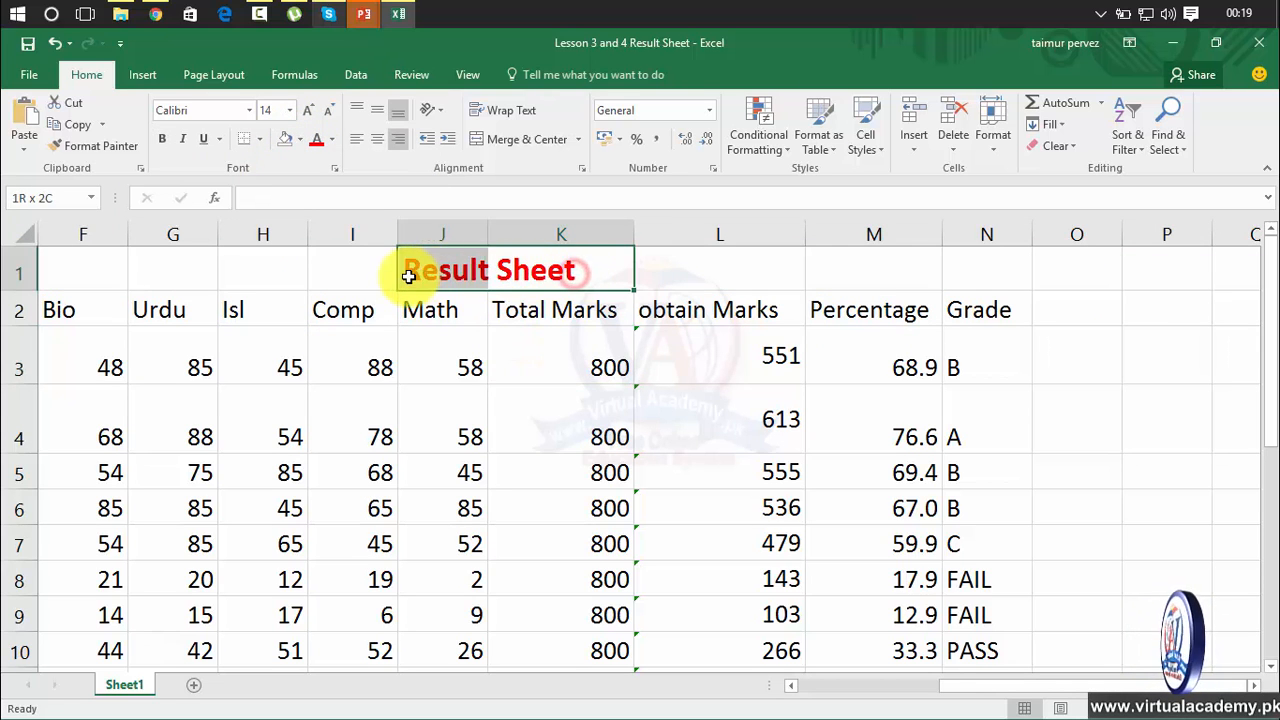
pyautogui.click(307, 111)
pyautogui.click(307, 111)
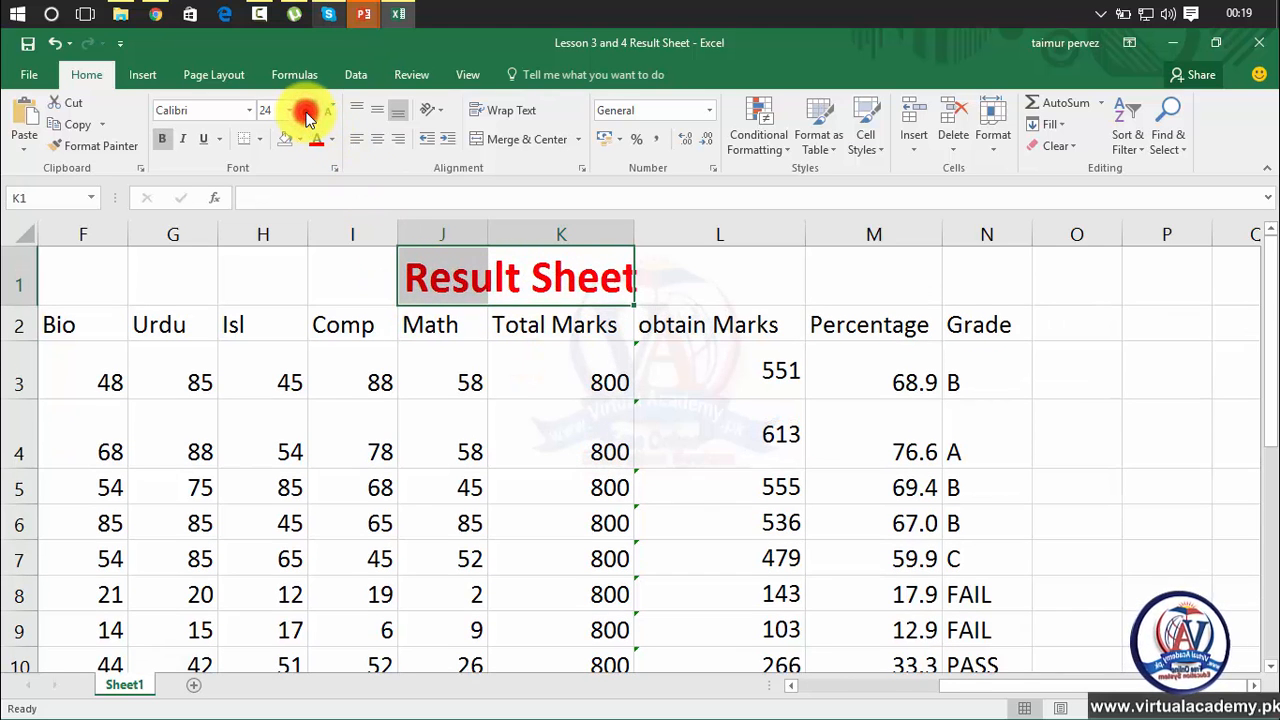
pyautogui.click(307, 111)
pyautogui.click(307, 111)
pyautogui.click(307, 111)
pyautogui.click(663, 381)
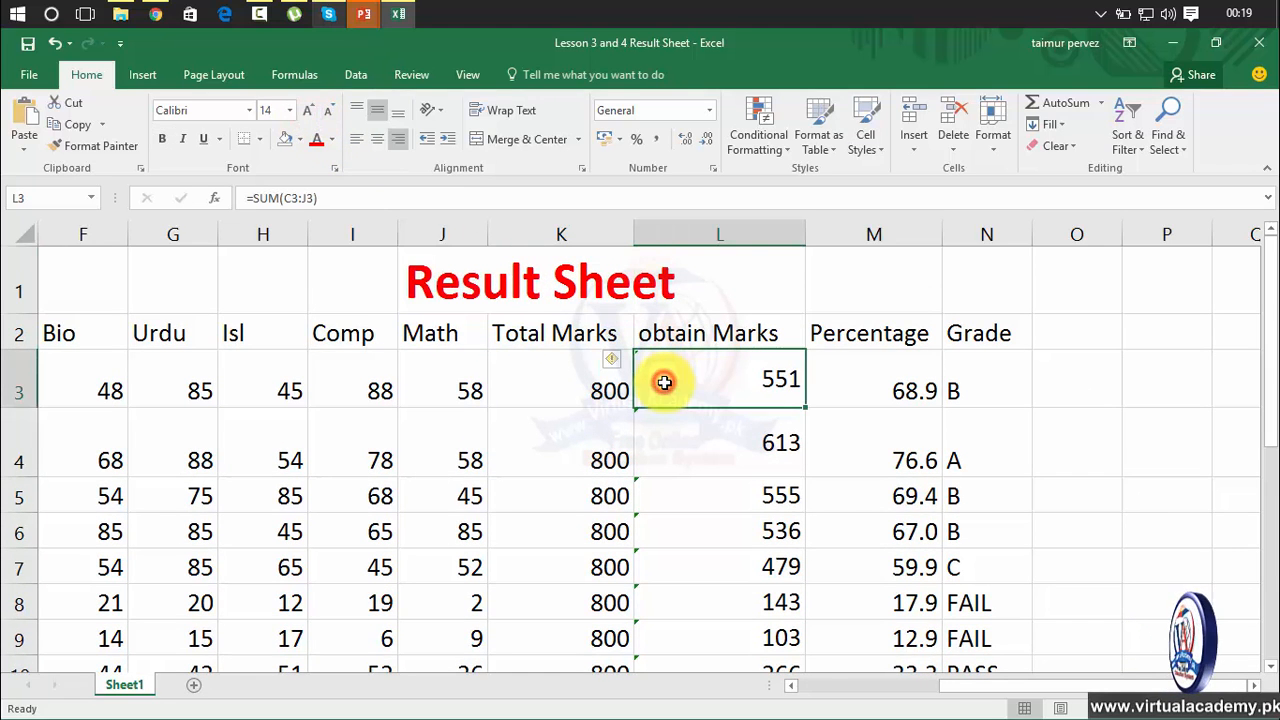
# Examine columns J, K and L beneath the title and zoom out to view the whole result table
pyautogui.click(442, 238)
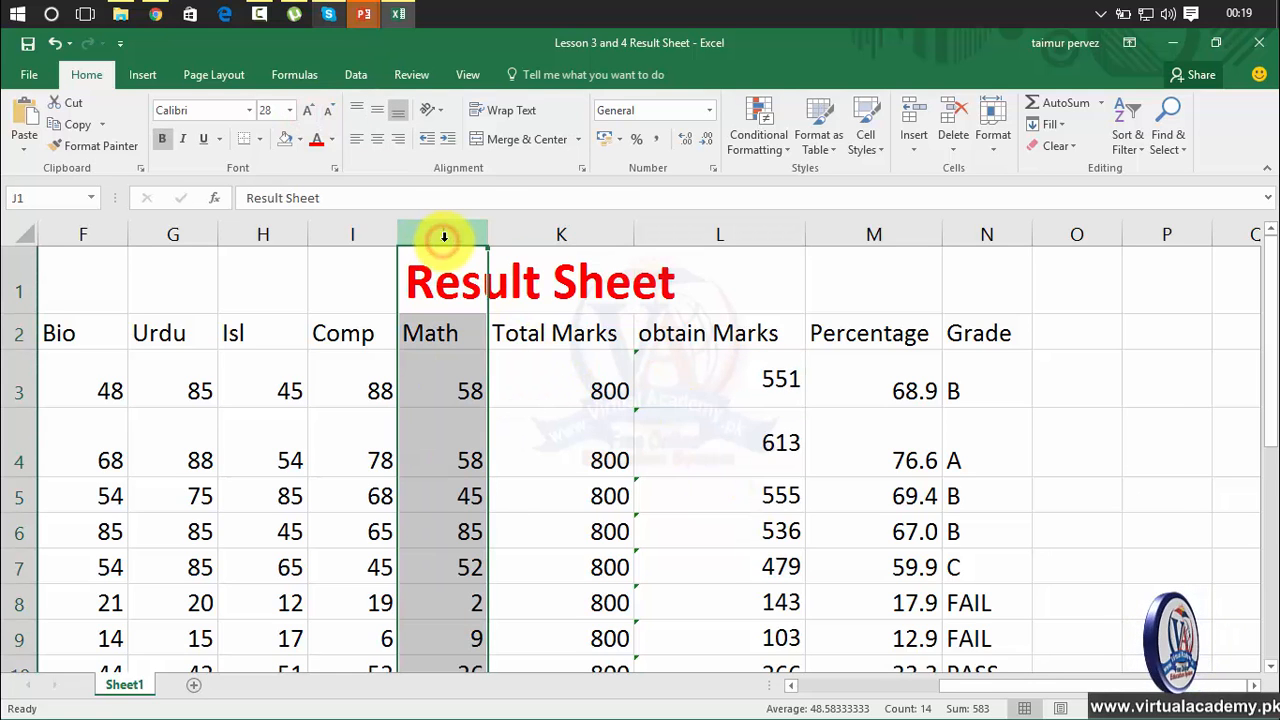
pyautogui.click(559, 234)
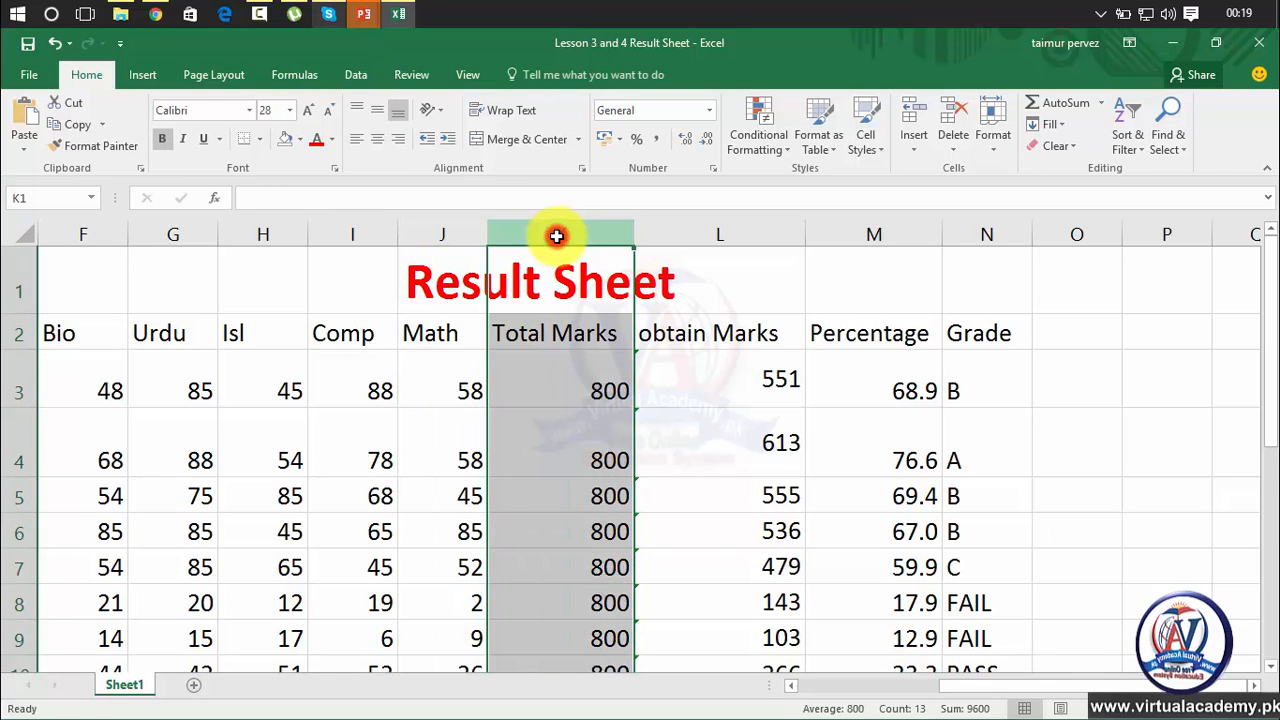
pyautogui.click(721, 236)
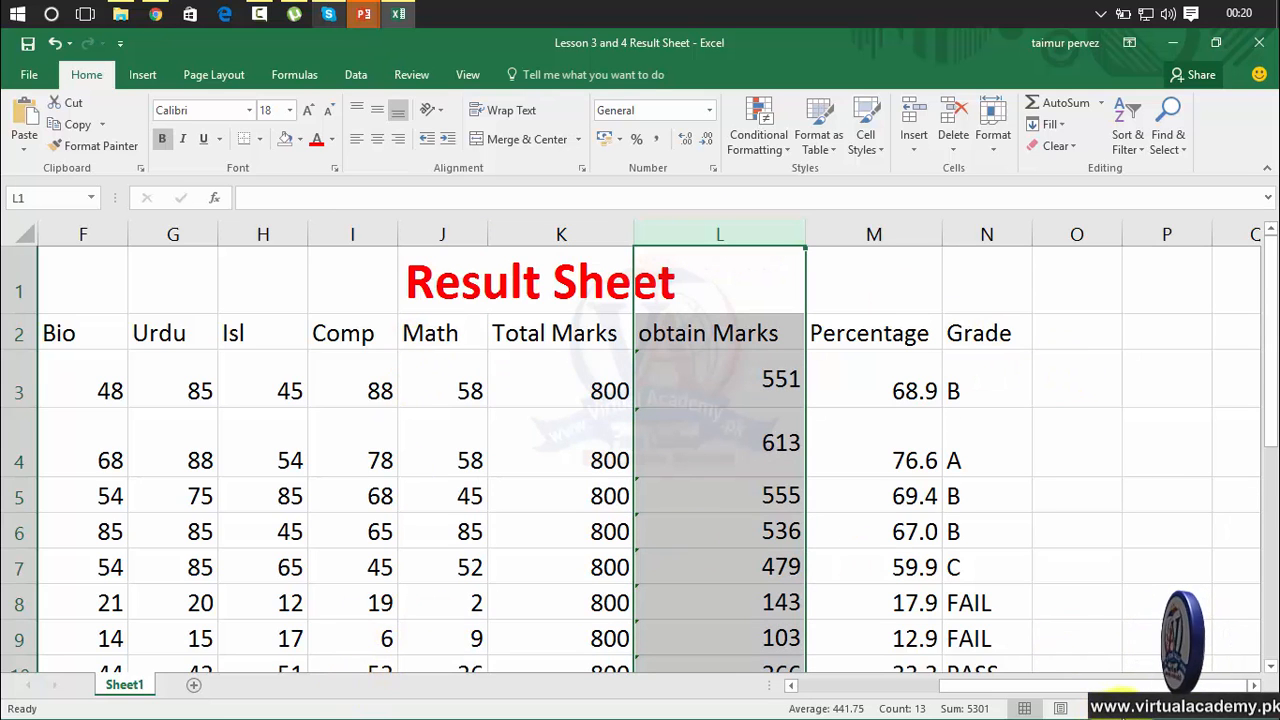
pyautogui.click(1122, 708)
pyautogui.click(1122, 708)
pyautogui.click(1122, 708)
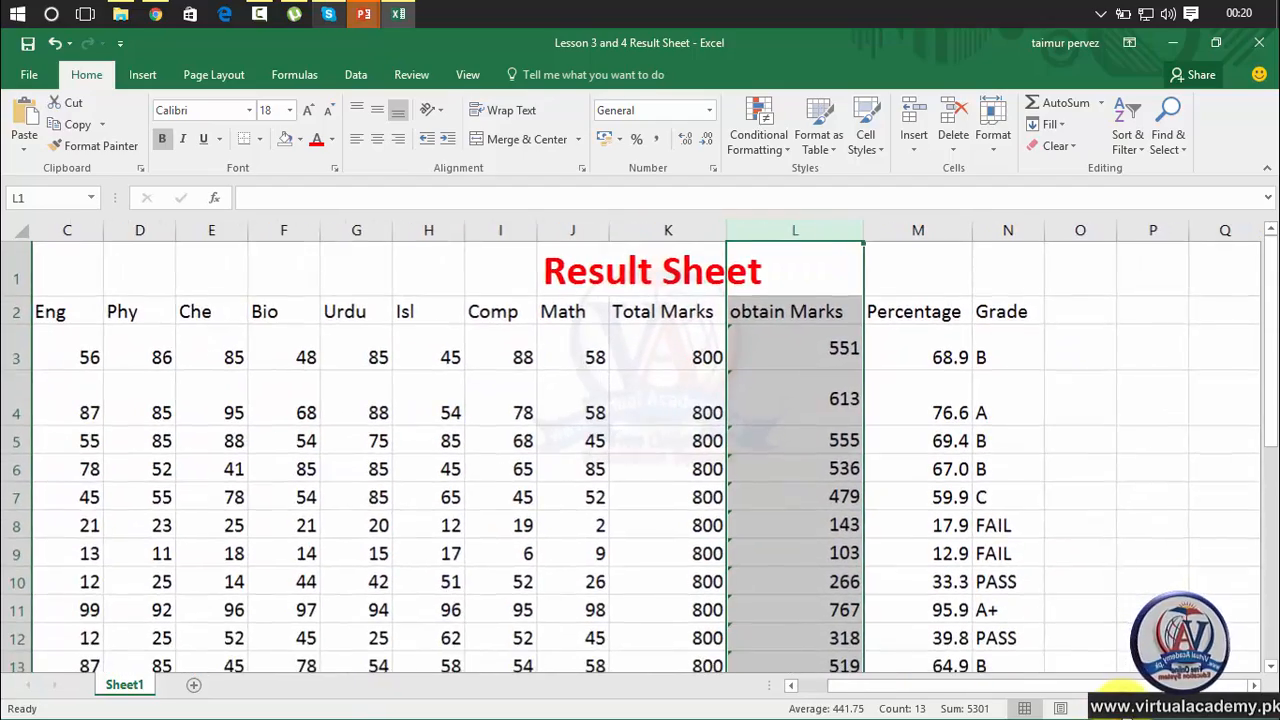
pyautogui.click(1122, 708)
pyautogui.click(1122, 708)
pyautogui.click(1122, 708)
pyautogui.click(1122, 708)
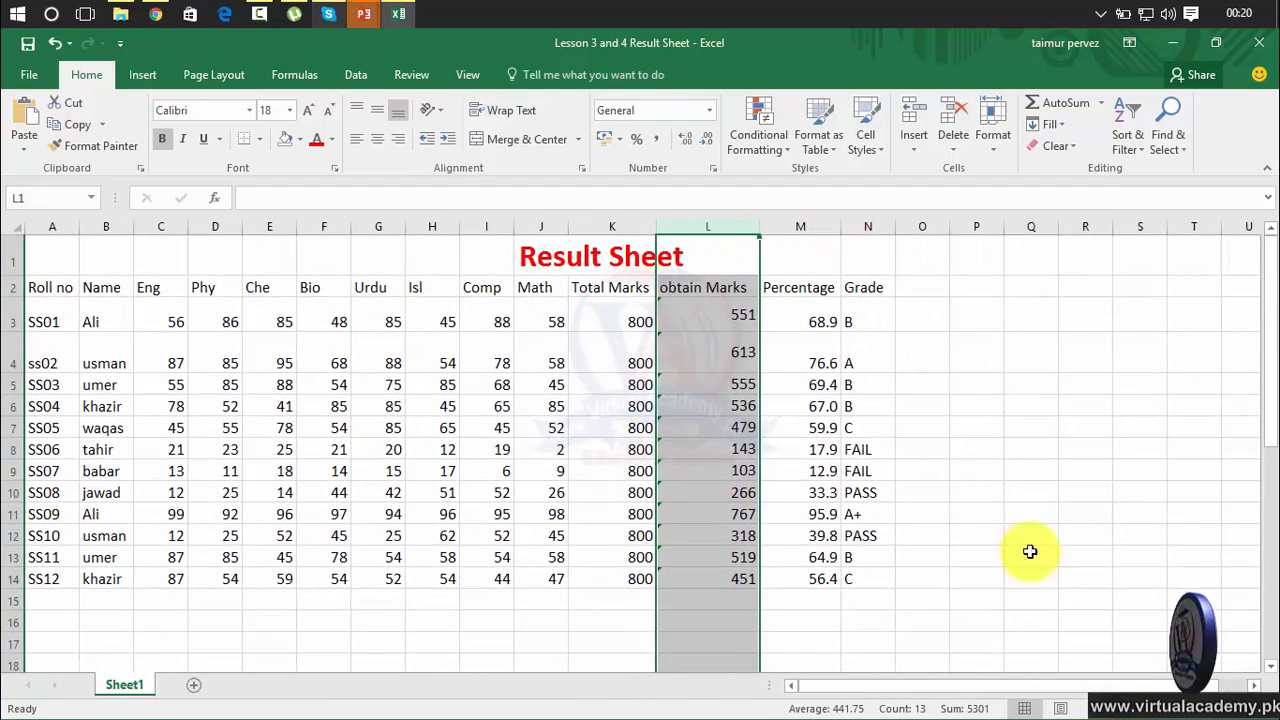
# Merge and center the "Result Sheet" title across cells A1:N1
pyautogui.click(871, 260)
pyautogui.moveTo(871, 260); pyautogui.dragTo(58, 266)
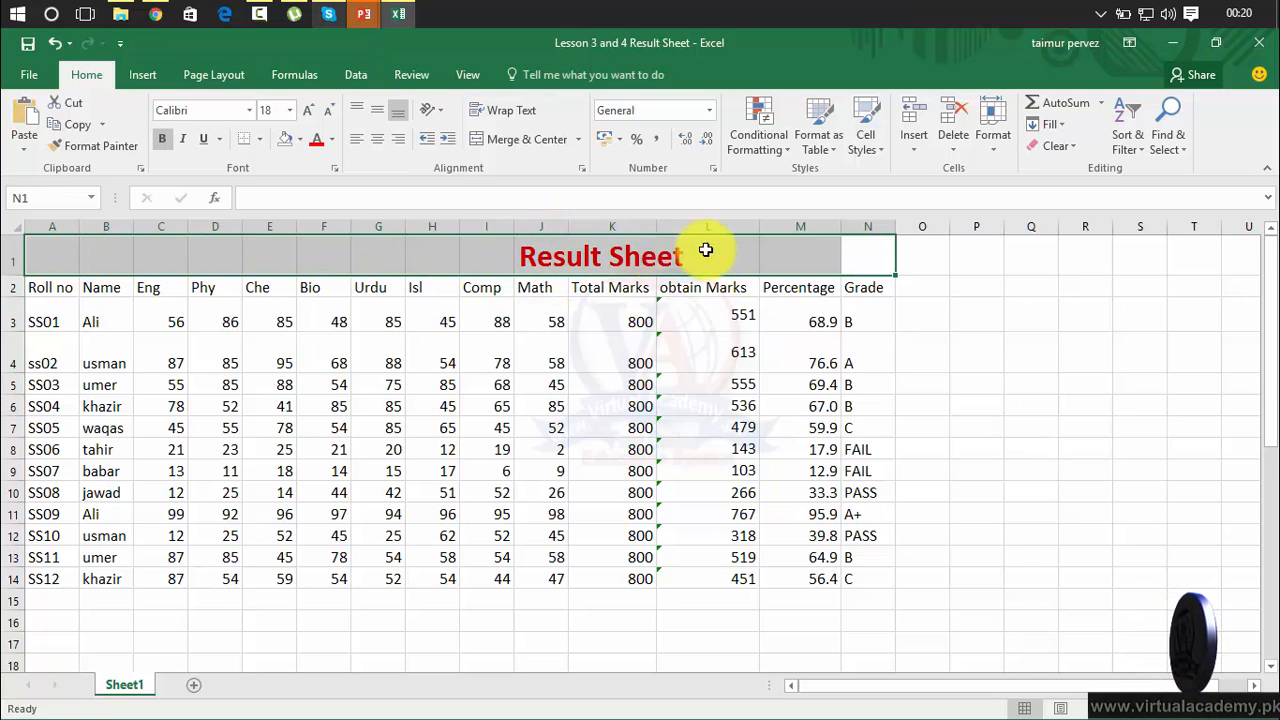
pyautogui.doubleClick(863, 250)
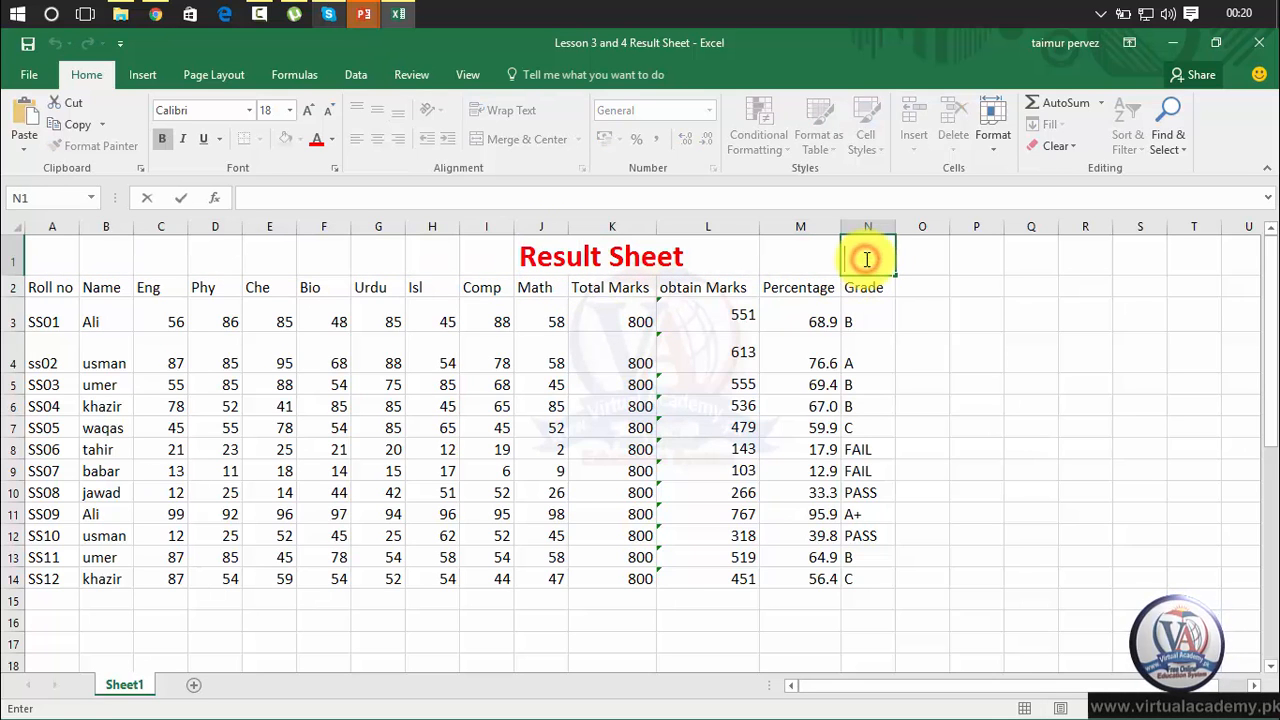
pyautogui.click(817, 250)
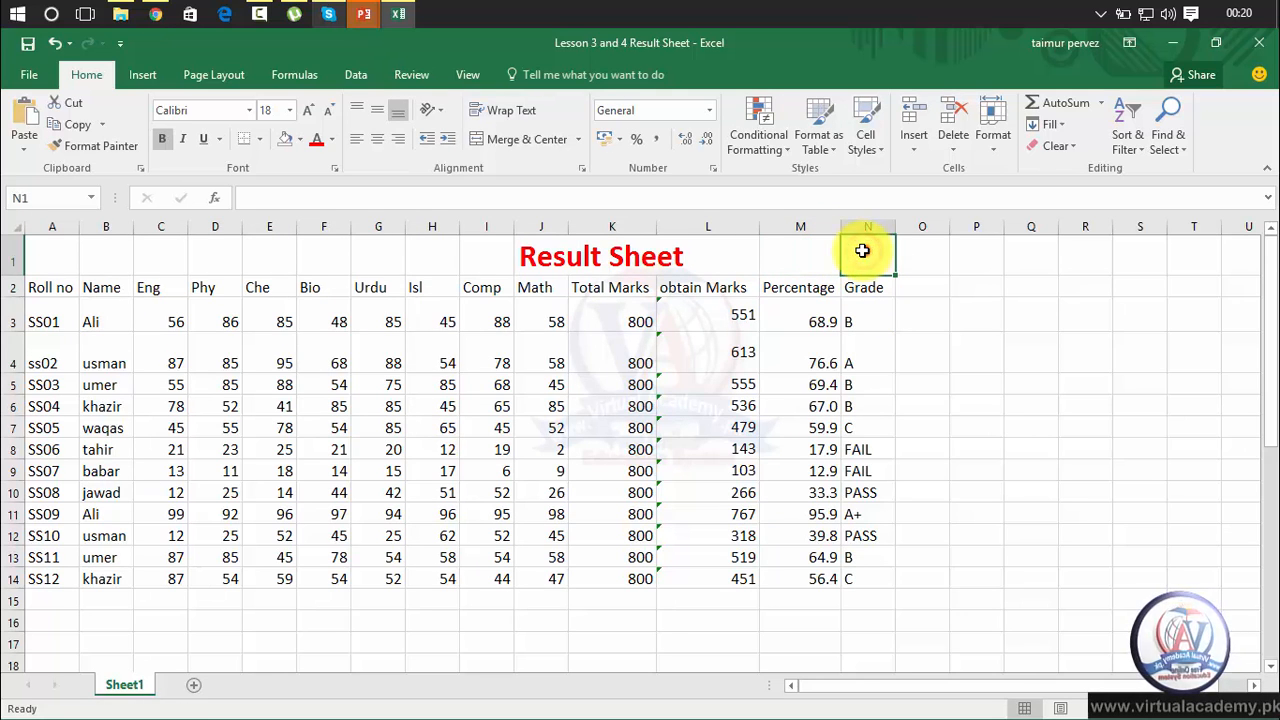
pyautogui.moveTo(866, 251); pyautogui.dragTo(51, 266)
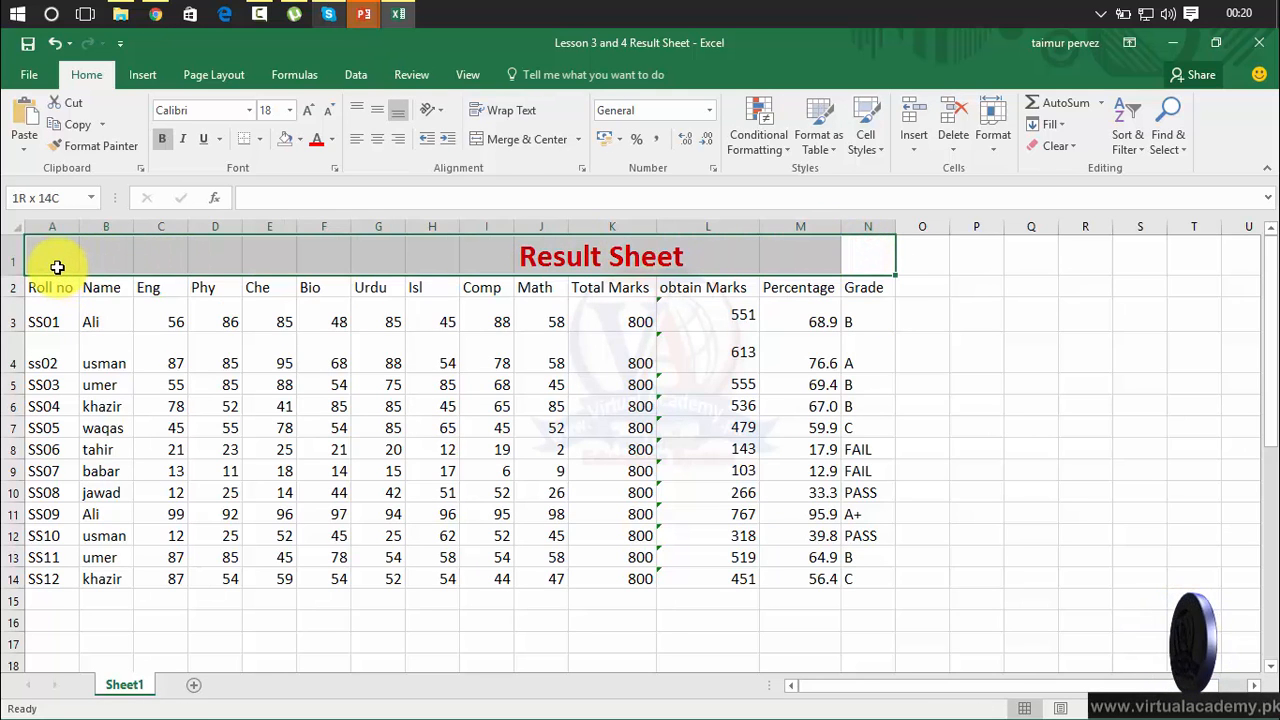
pyautogui.click(530, 143)
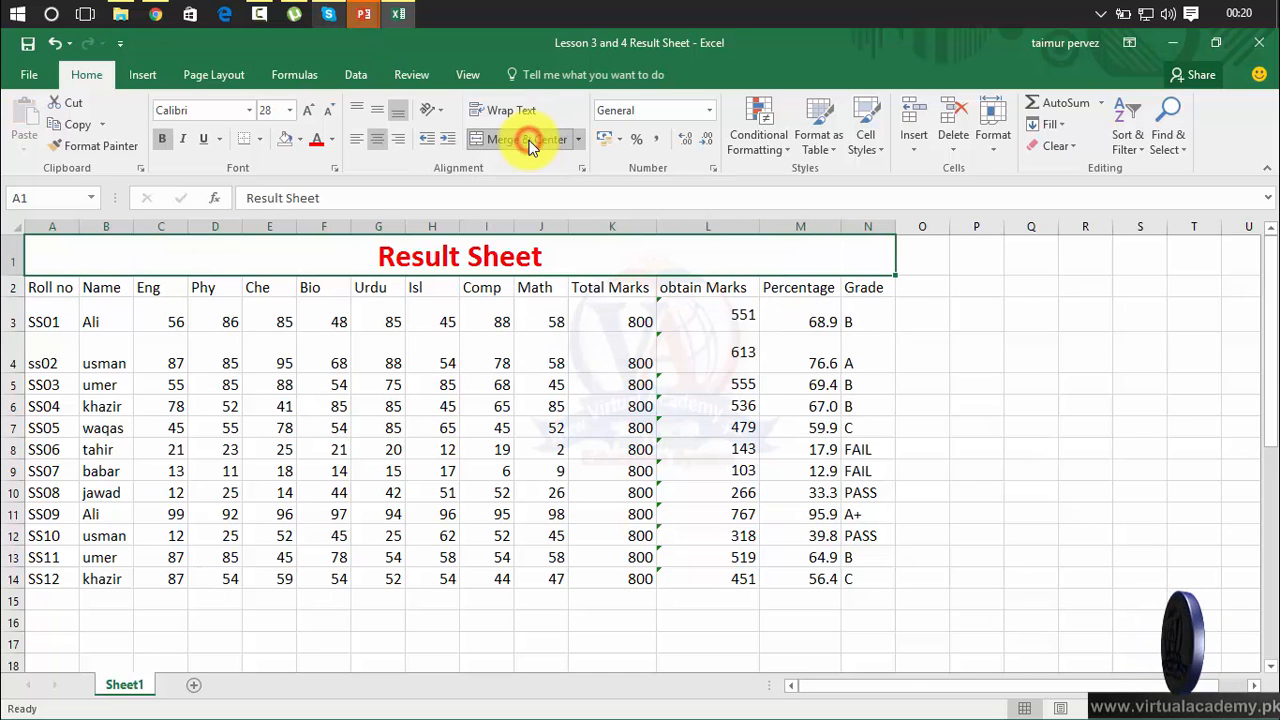
pyautogui.click(561, 366)
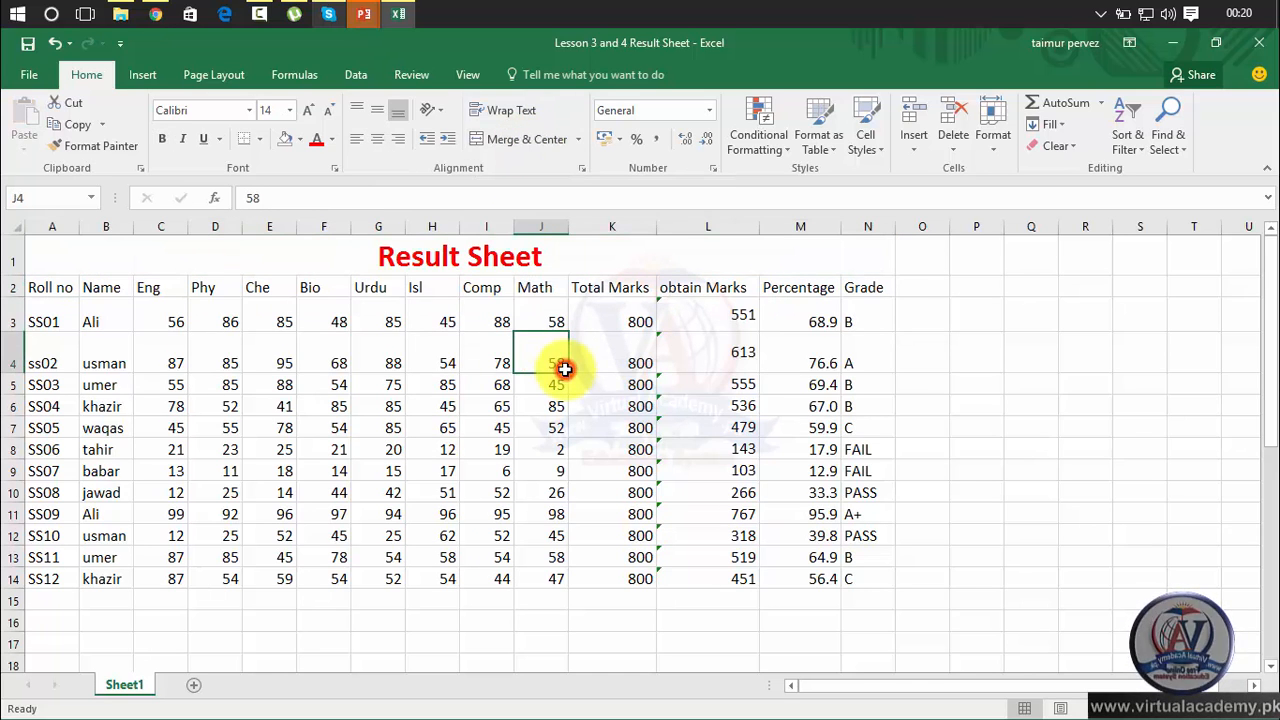
# Inspect the merged title cell and undo its Merge & Center
pyautogui.click(503, 254)
pyautogui.click(520, 316)
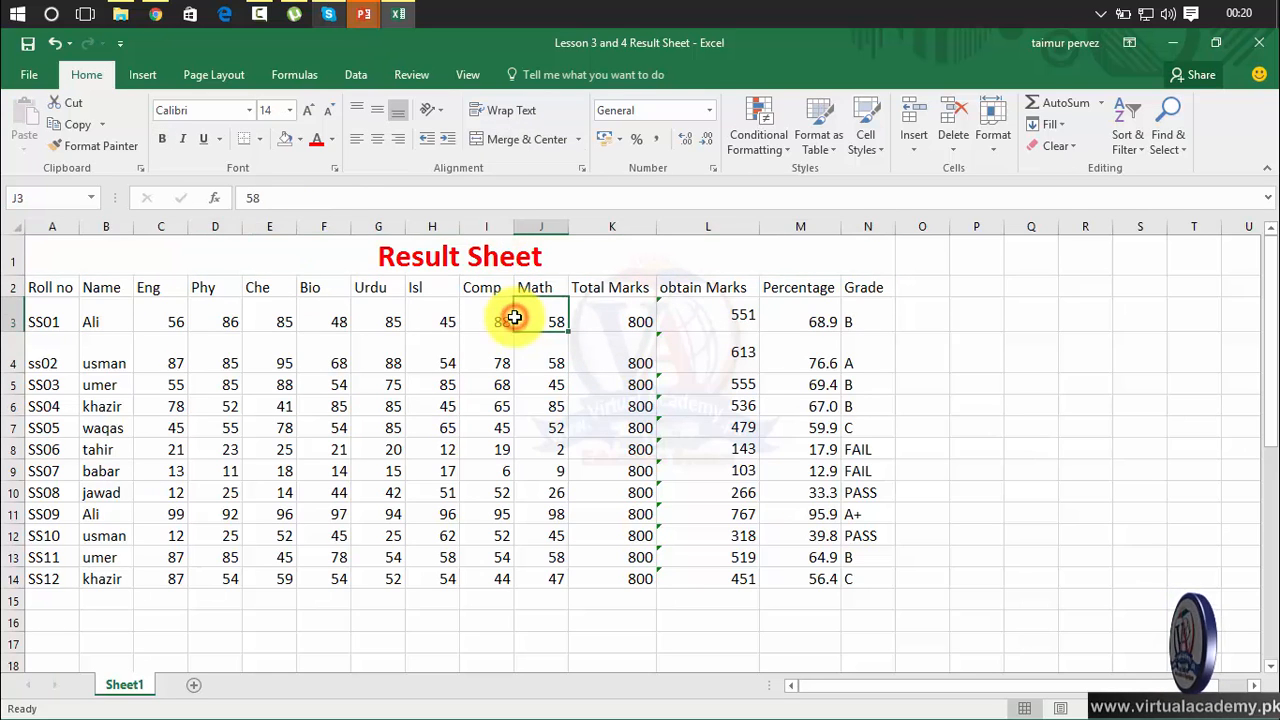
pyautogui.click(497, 265)
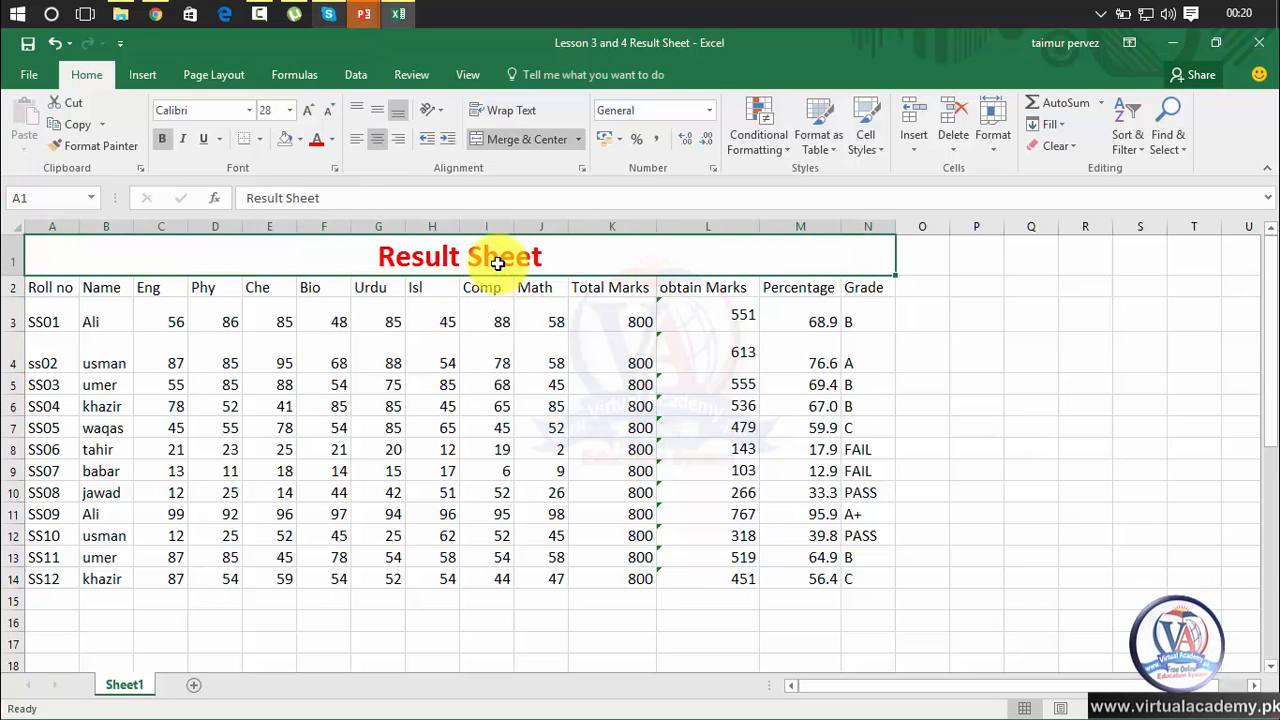
pyautogui.hotkey('ctrl', 'z')
pyautogui.click(535, 352)
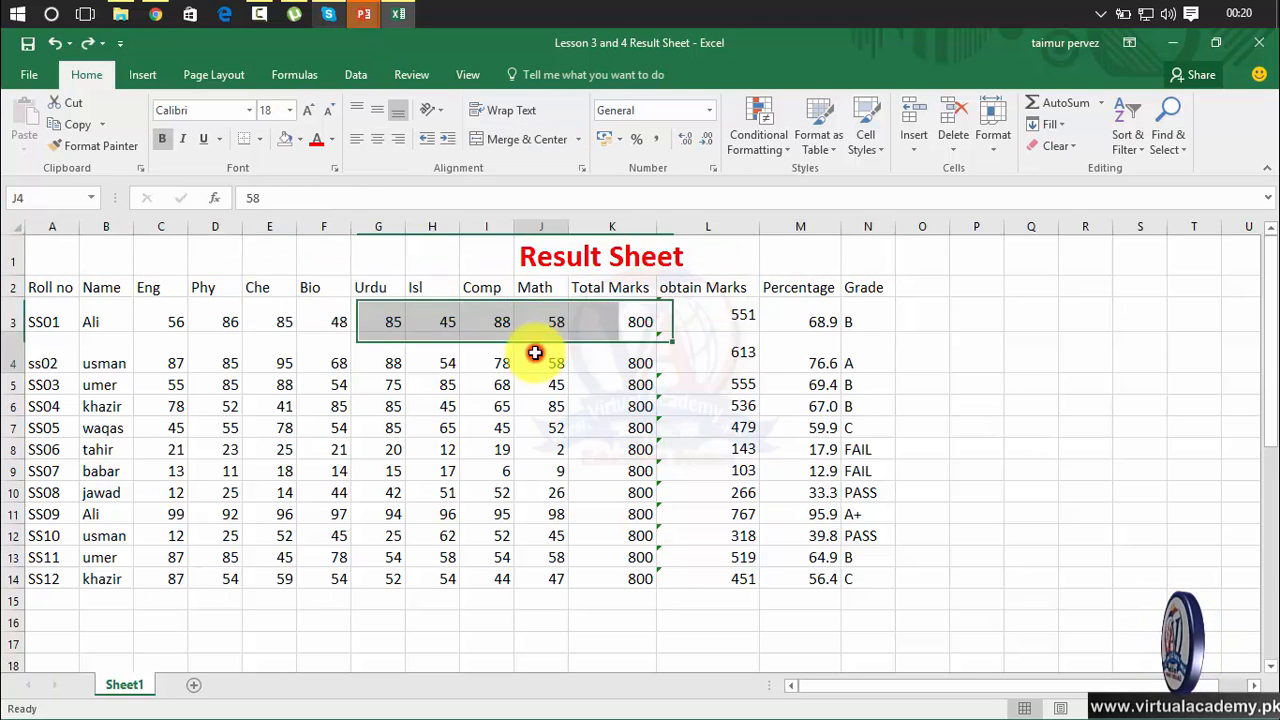
# Select the title row range A1:N1 again and reapply Merge & Center to it
pyautogui.click(486, 251)
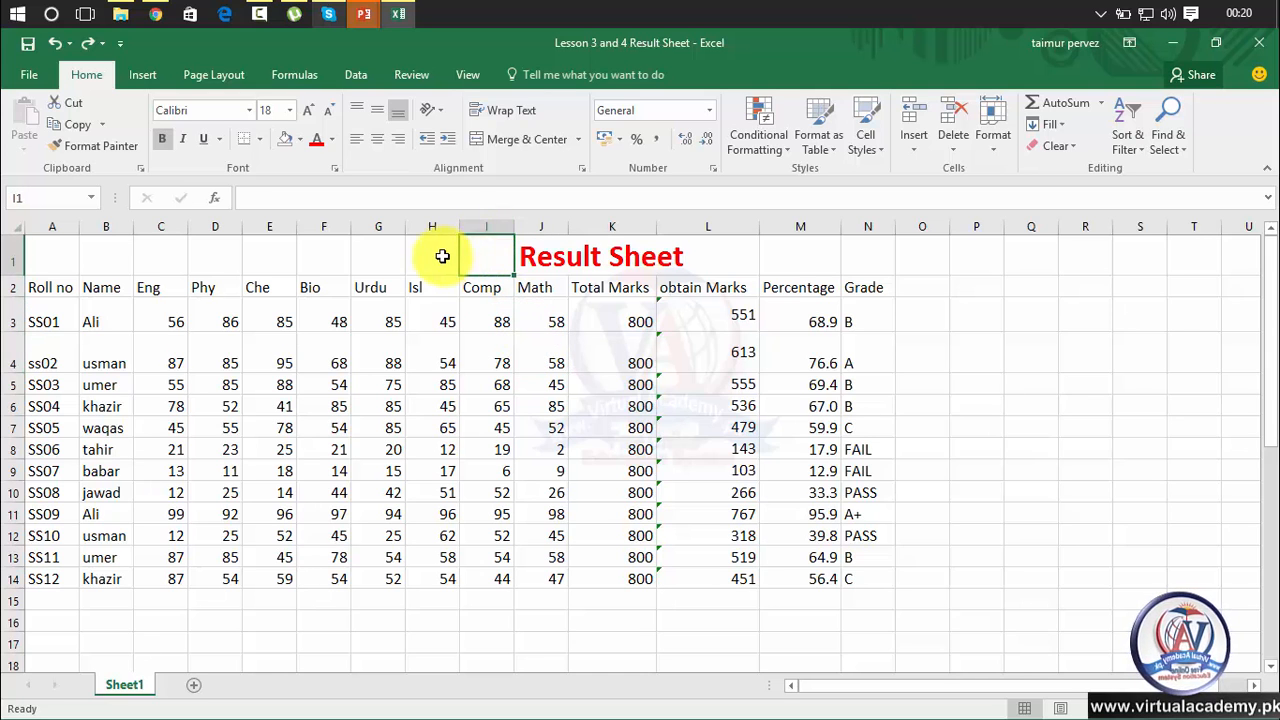
pyautogui.click(437, 255)
pyautogui.click(386, 256)
pyautogui.moveTo(55, 258); pyautogui.dragTo(864, 268)
pyautogui.click(527, 142)
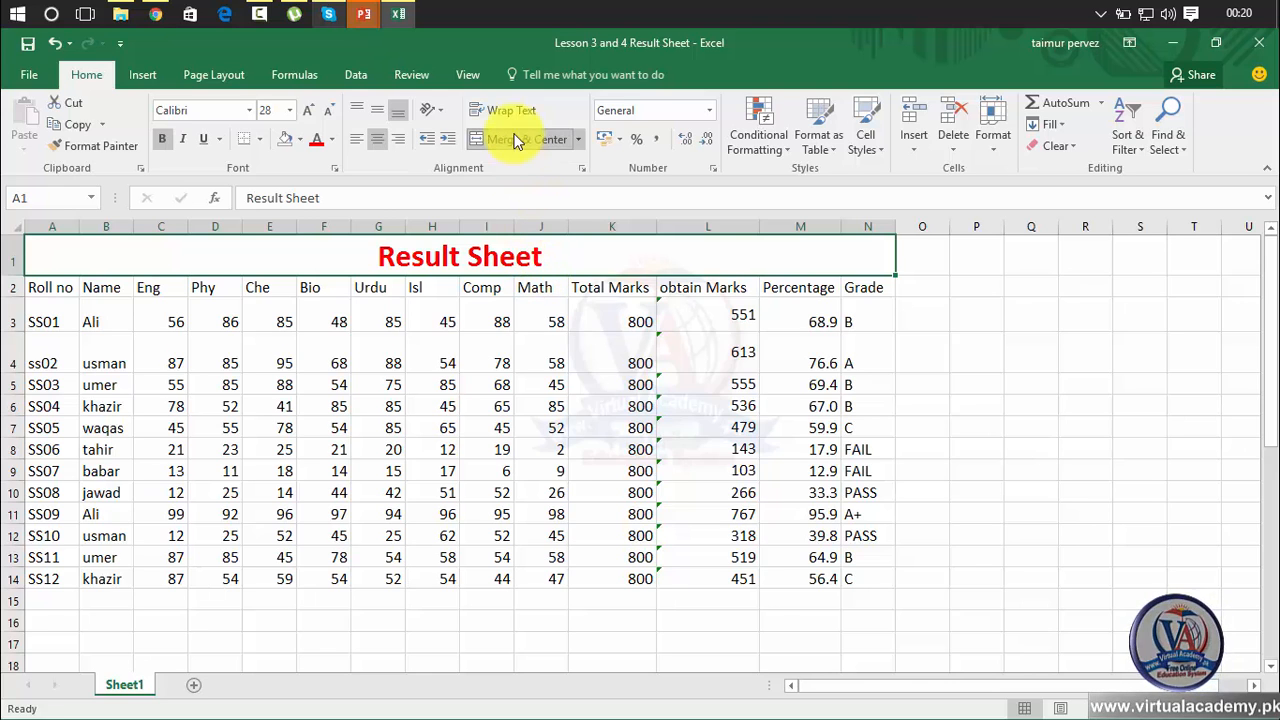
# Look over the available merge options and undo the repeated Merge & Center on the title row
pyautogui.click(578, 140)
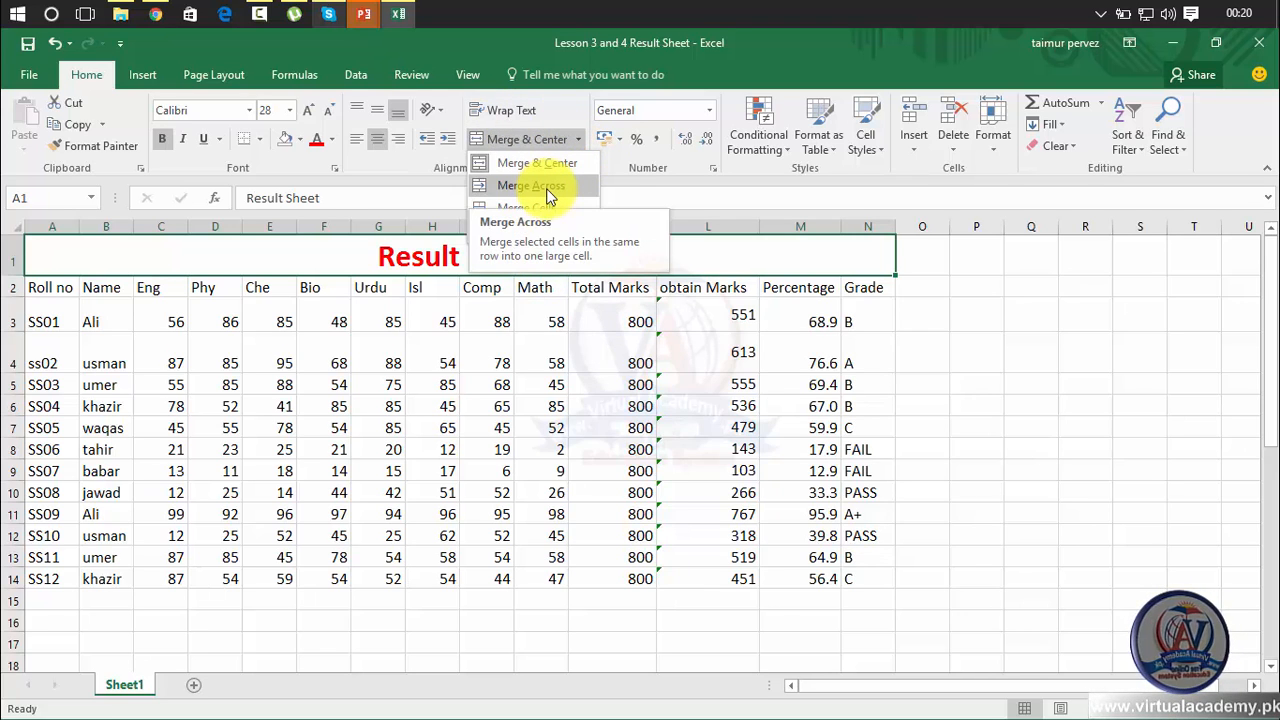
pyautogui.click(679, 446)
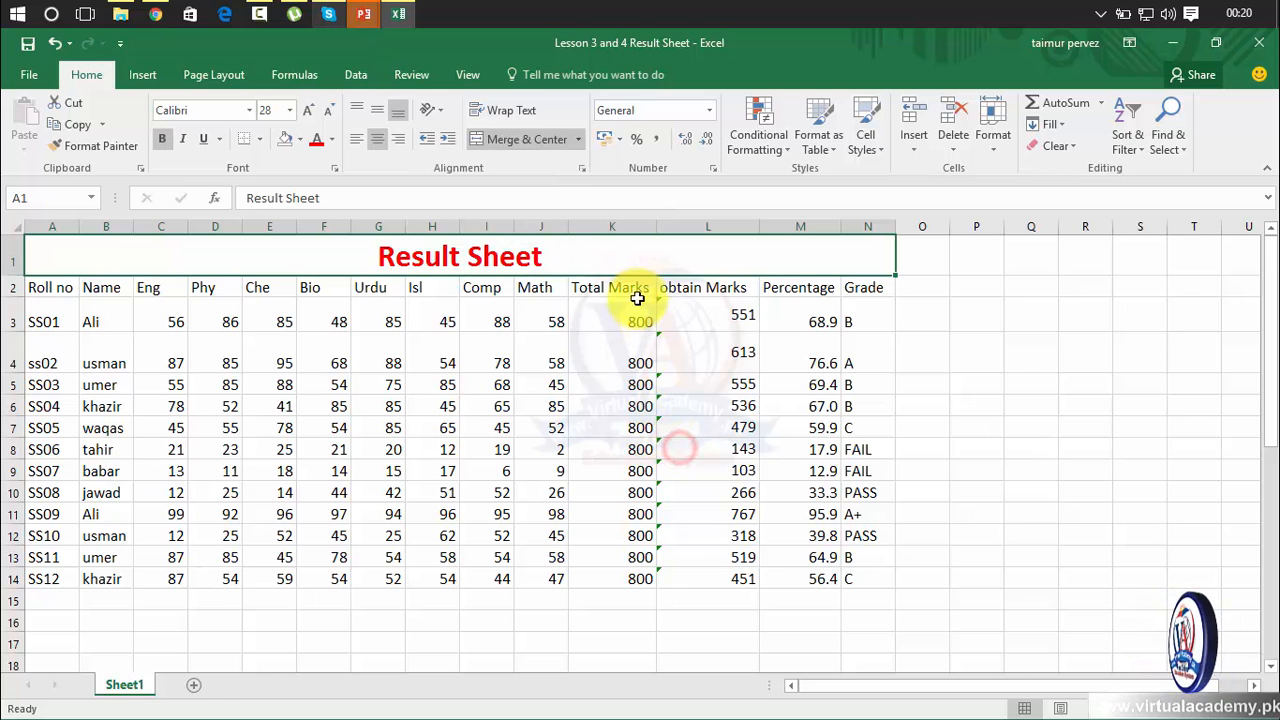
pyautogui.hotkey('ctrl', 'z')
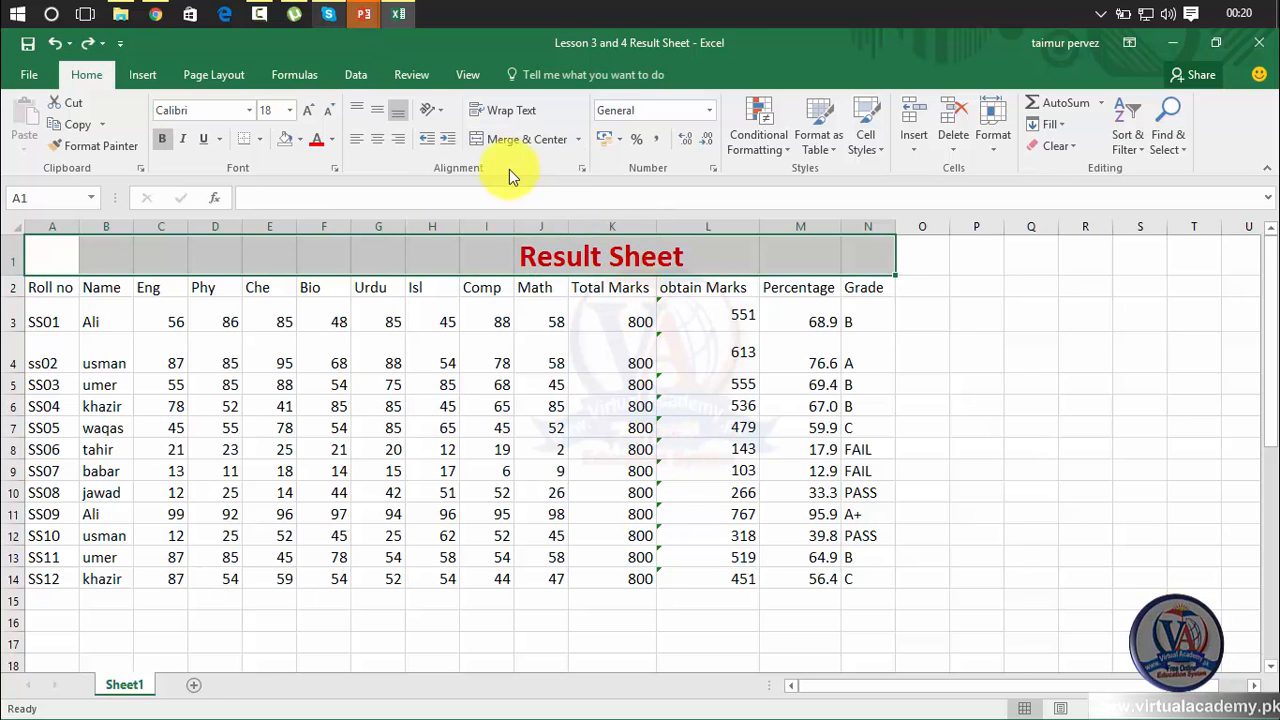
# Apply Merge Across to cells A1:N1 of the title row and select the merged title
pyautogui.click(578, 140)
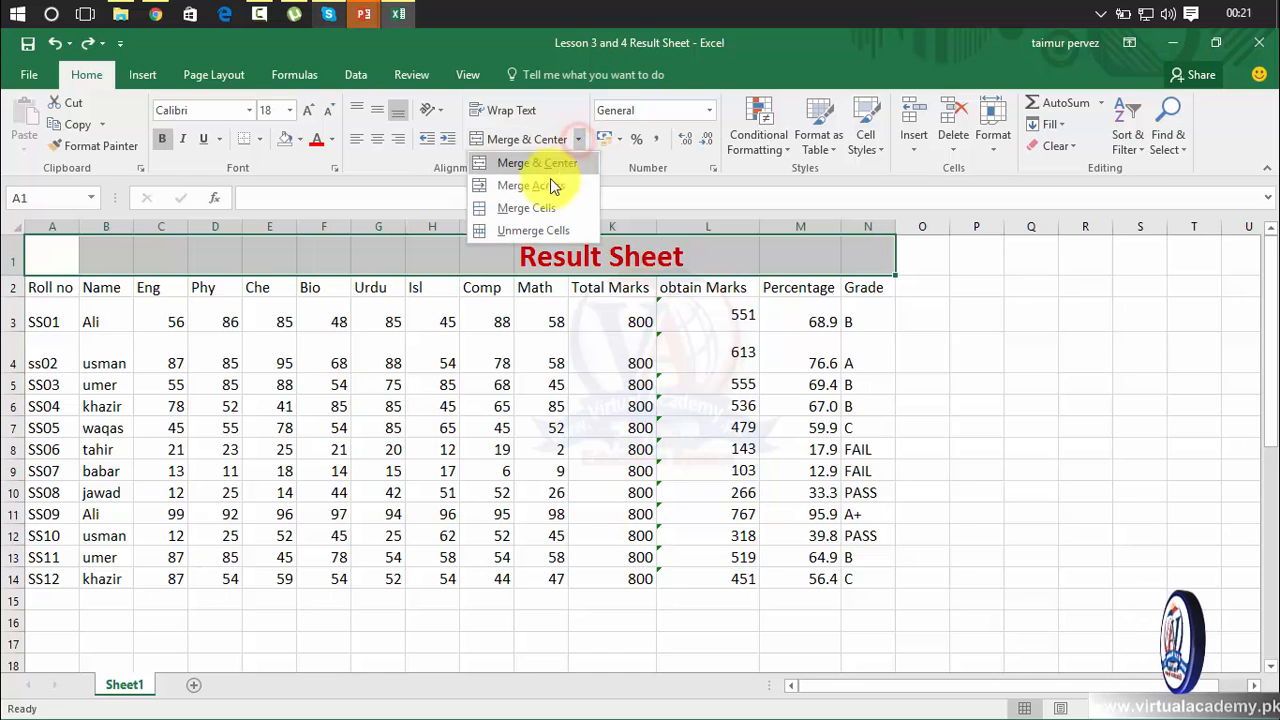
pyautogui.click(545, 186)
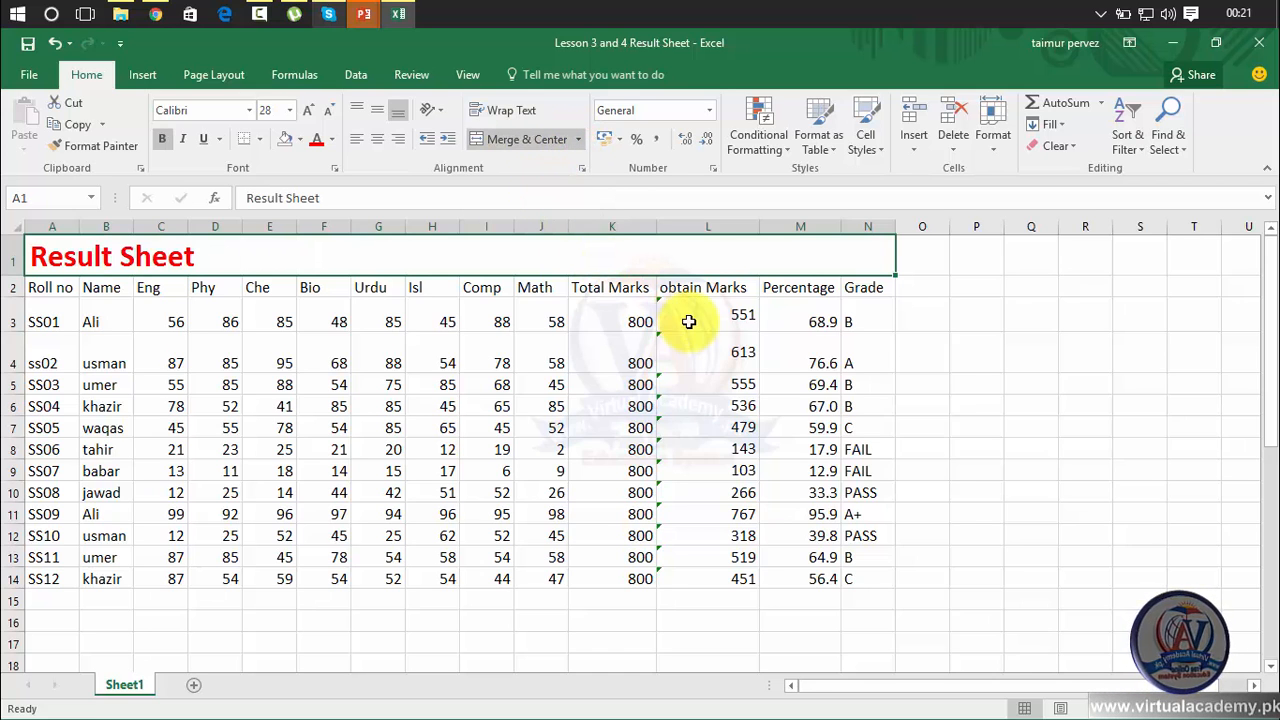
pyautogui.click(942, 383)
pyautogui.click(836, 256)
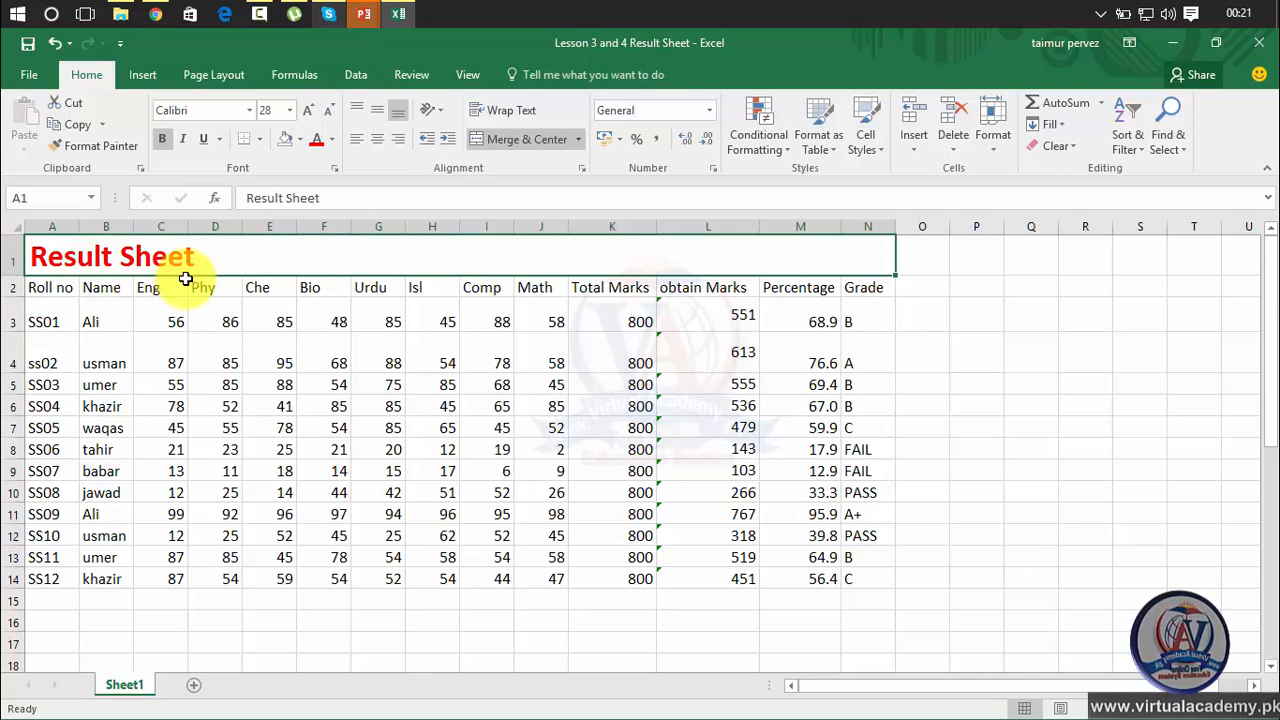
# Center the merged title horizontally and apply the Merge Cells option to it
pyautogui.click(372, 148)
pyautogui.click(585, 140)
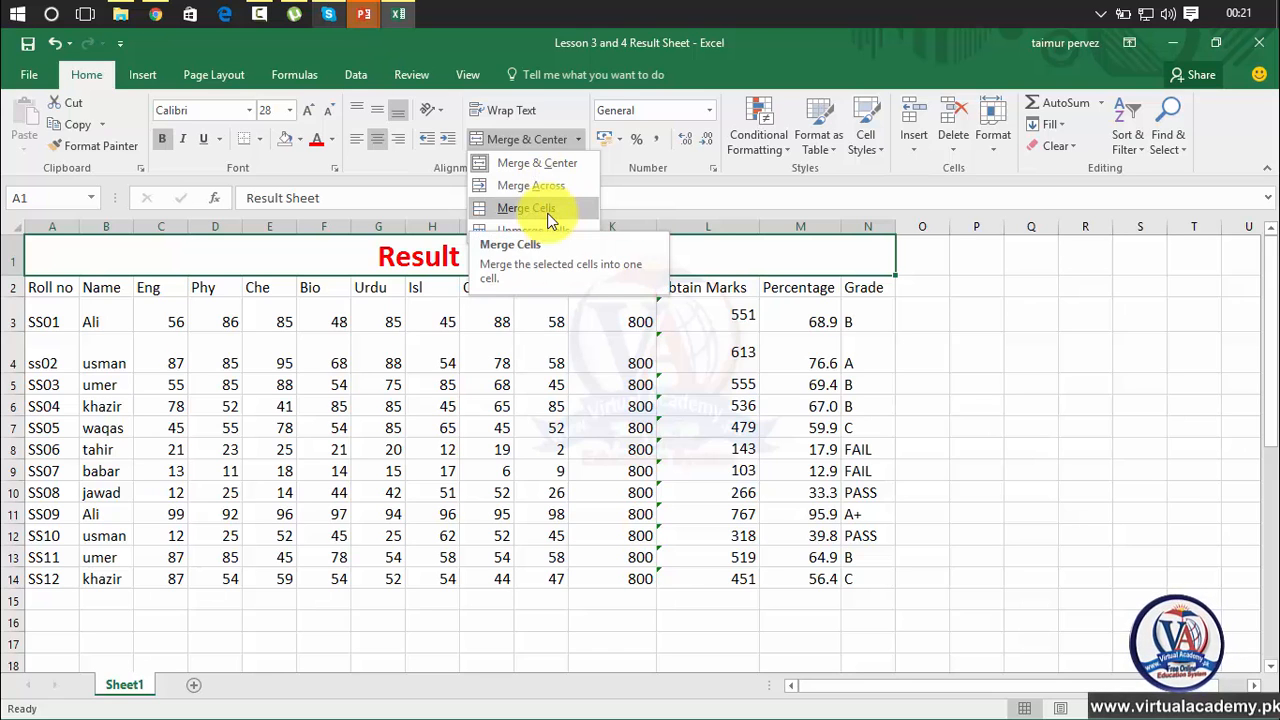
pyautogui.click(545, 208)
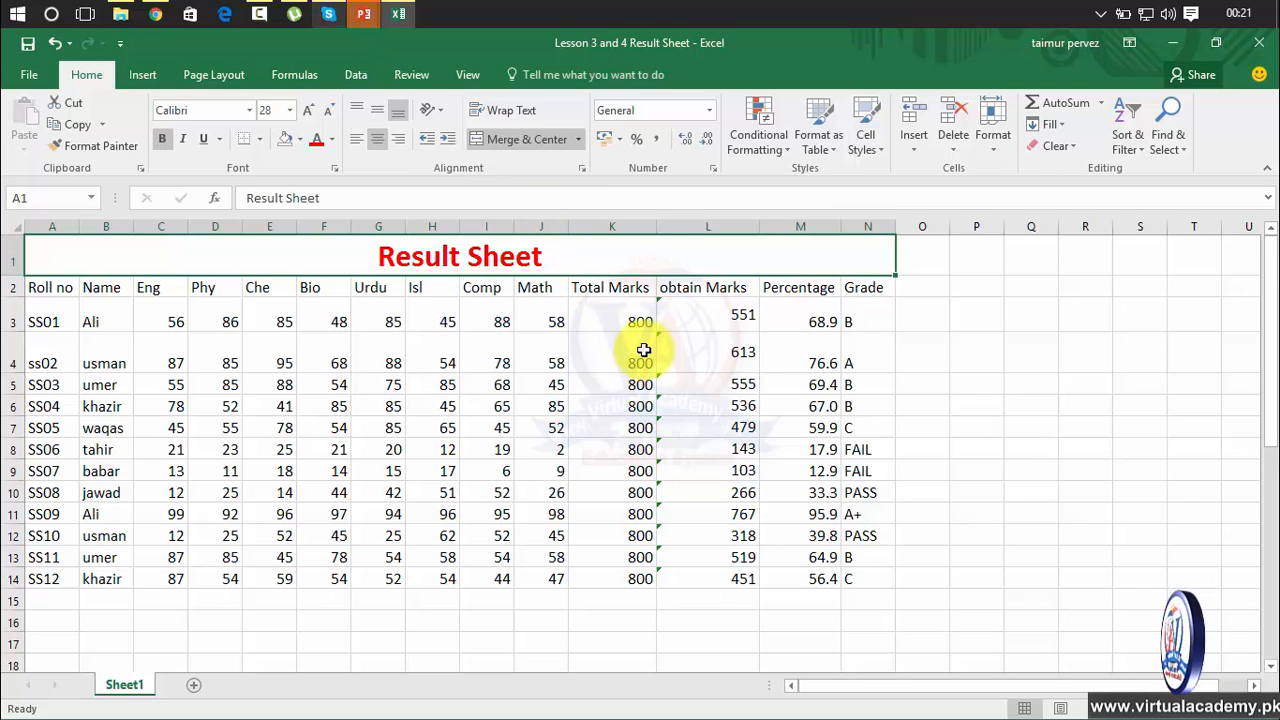
# Unmerge the title cell A1:N1 back into separate cells
pyautogui.click(577, 139)
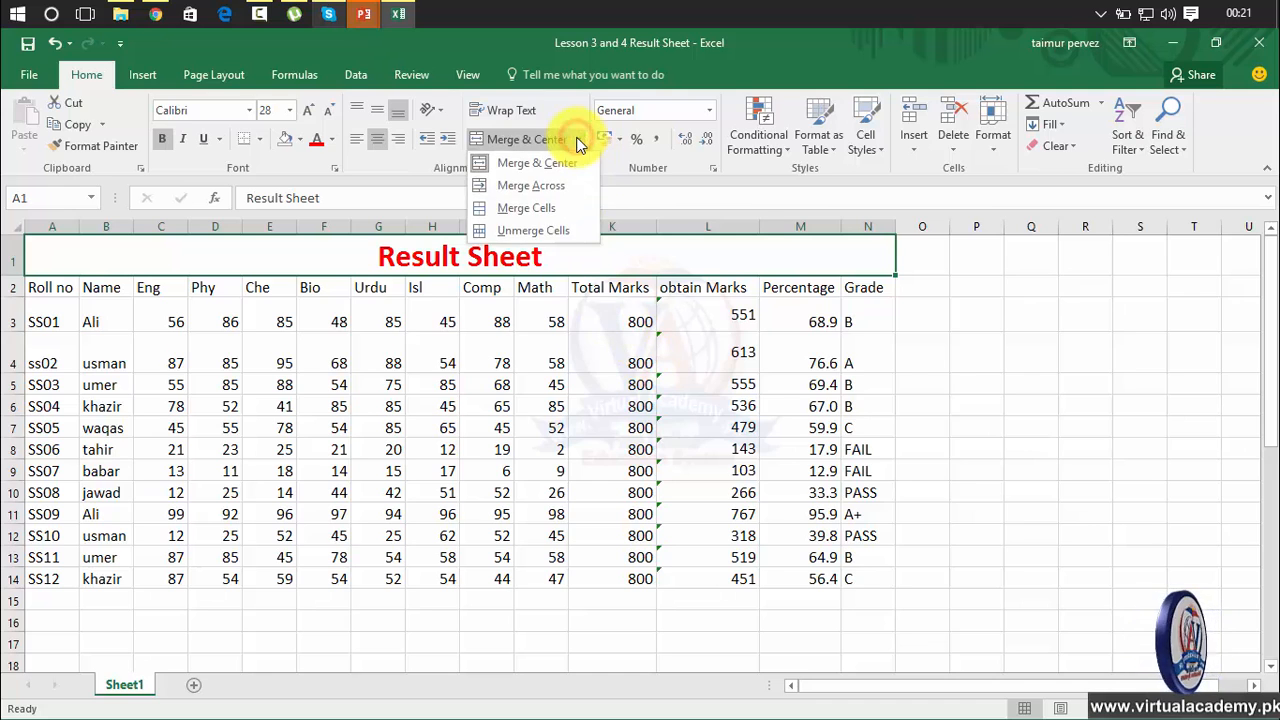
pyautogui.click(557, 232)
pyautogui.click(540, 345)
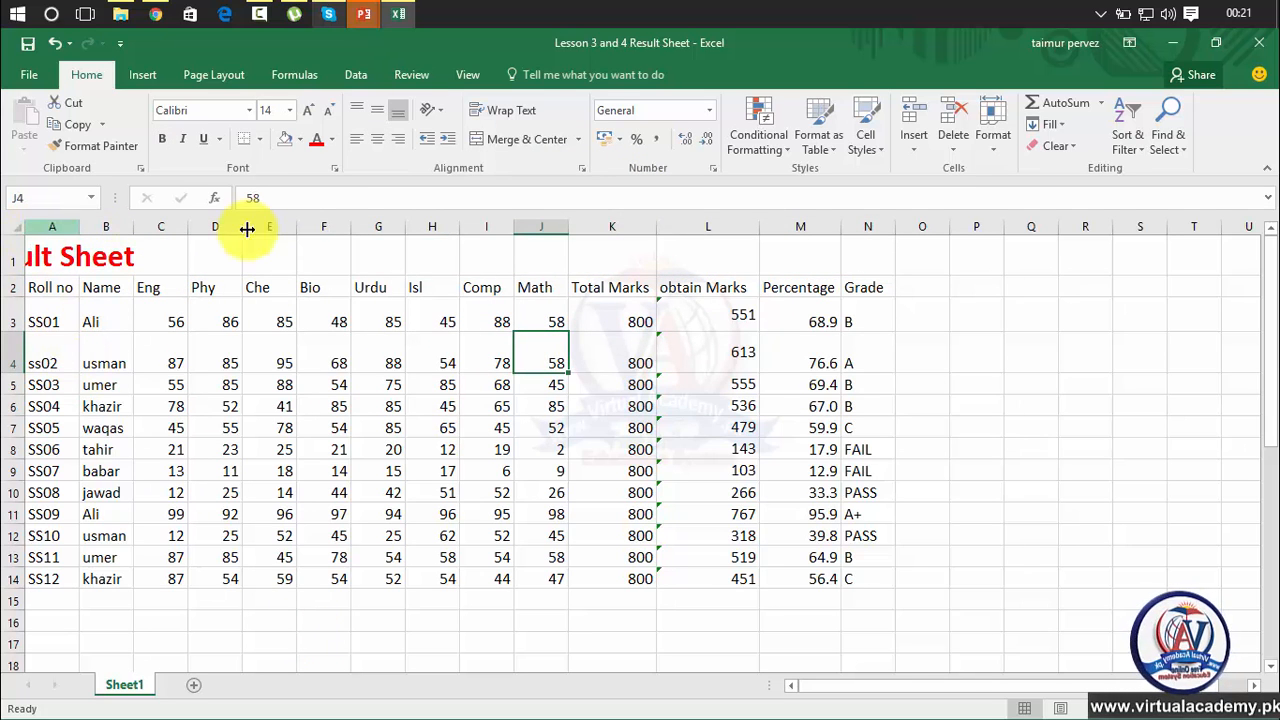
# Merge and center the title row cells A1:N1
pyautogui.moveTo(846, 251); pyautogui.dragTo(23, 251)
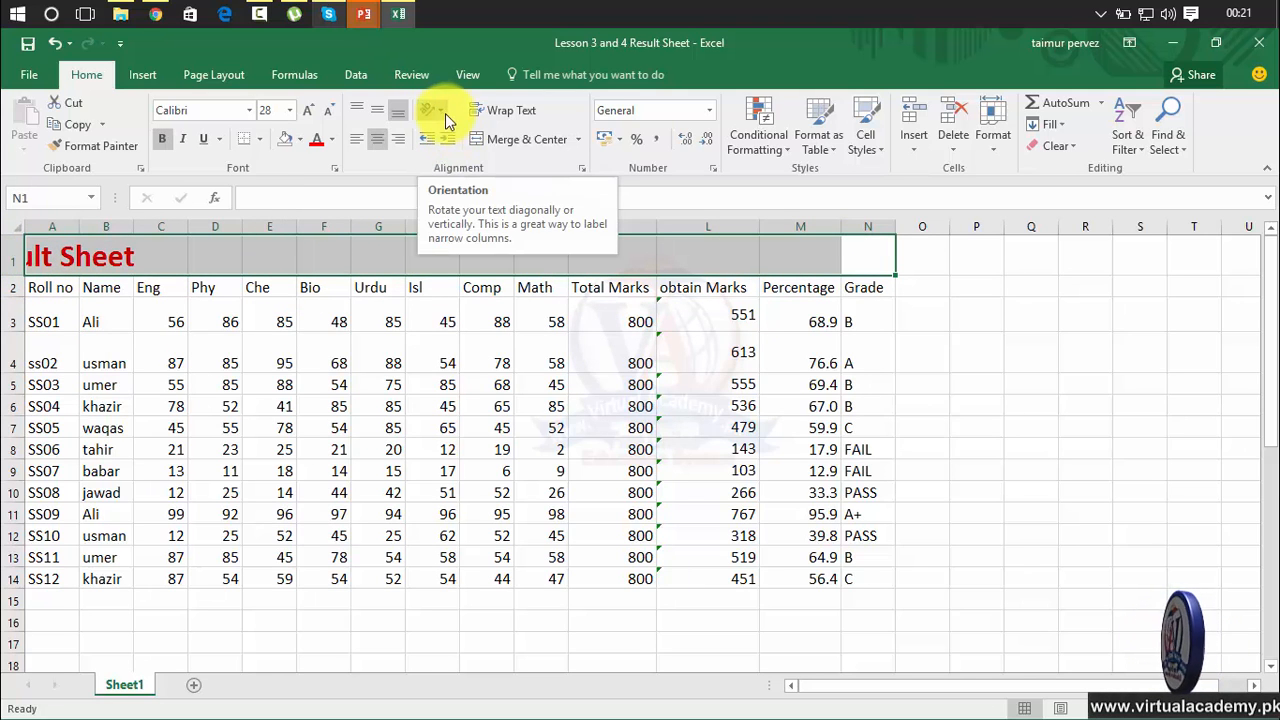
pyautogui.click(502, 142)
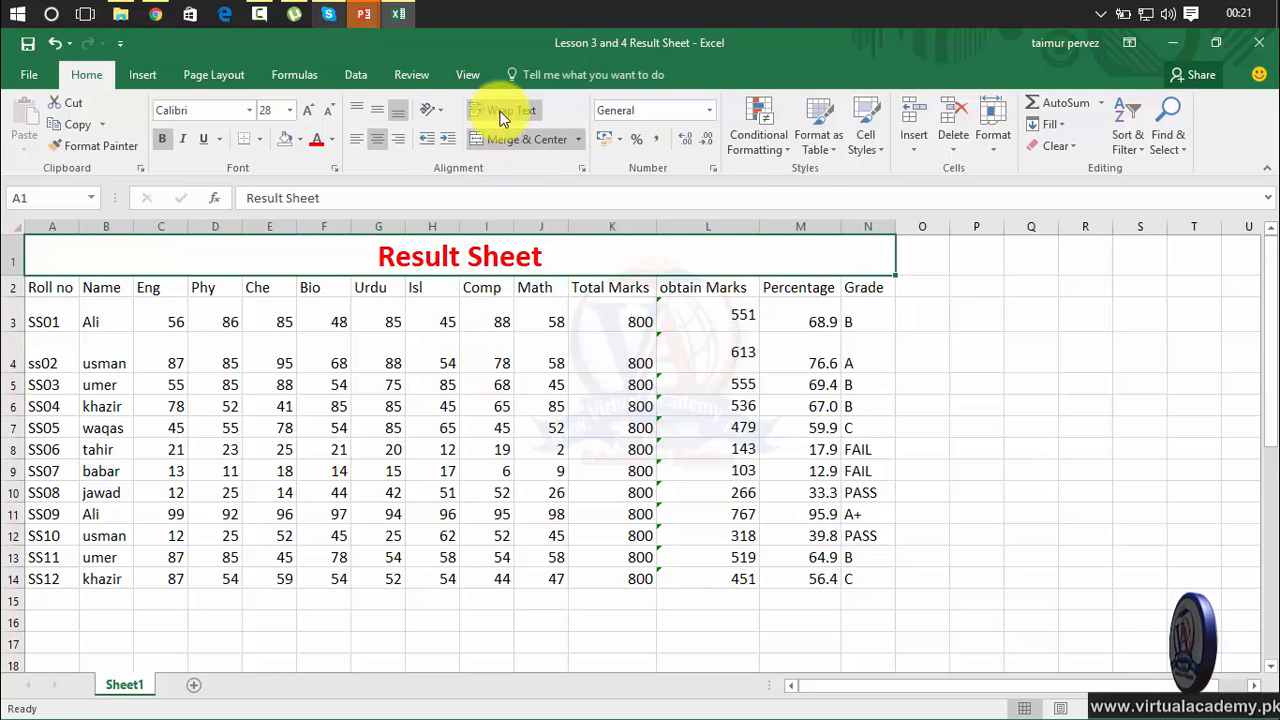
pyautogui.click(992, 342)
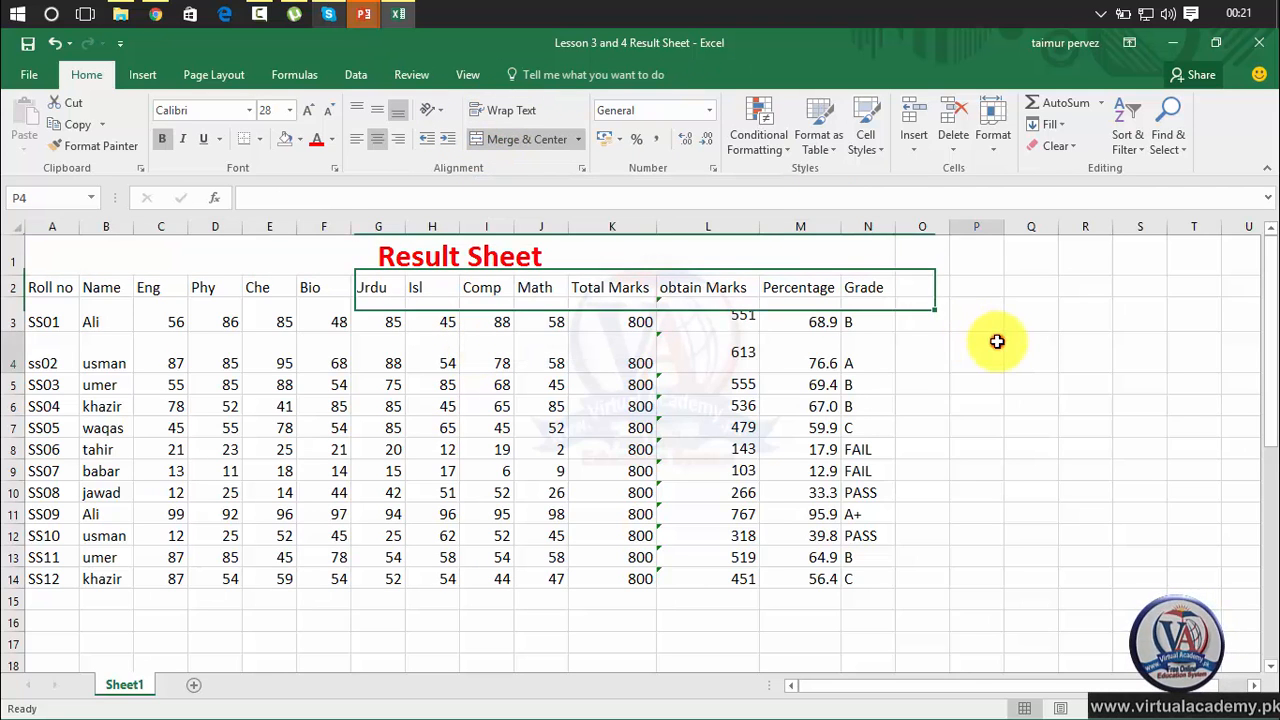
pyautogui.click(1002, 406)
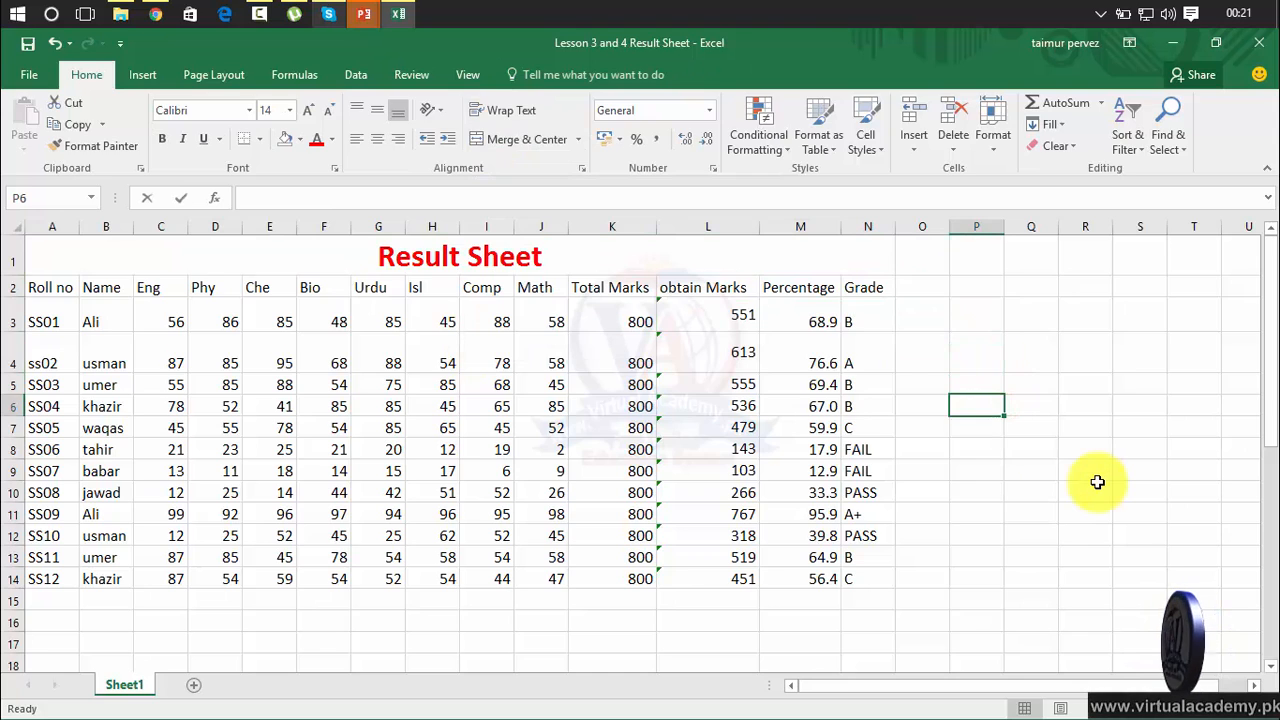
pyautogui.write('mic')
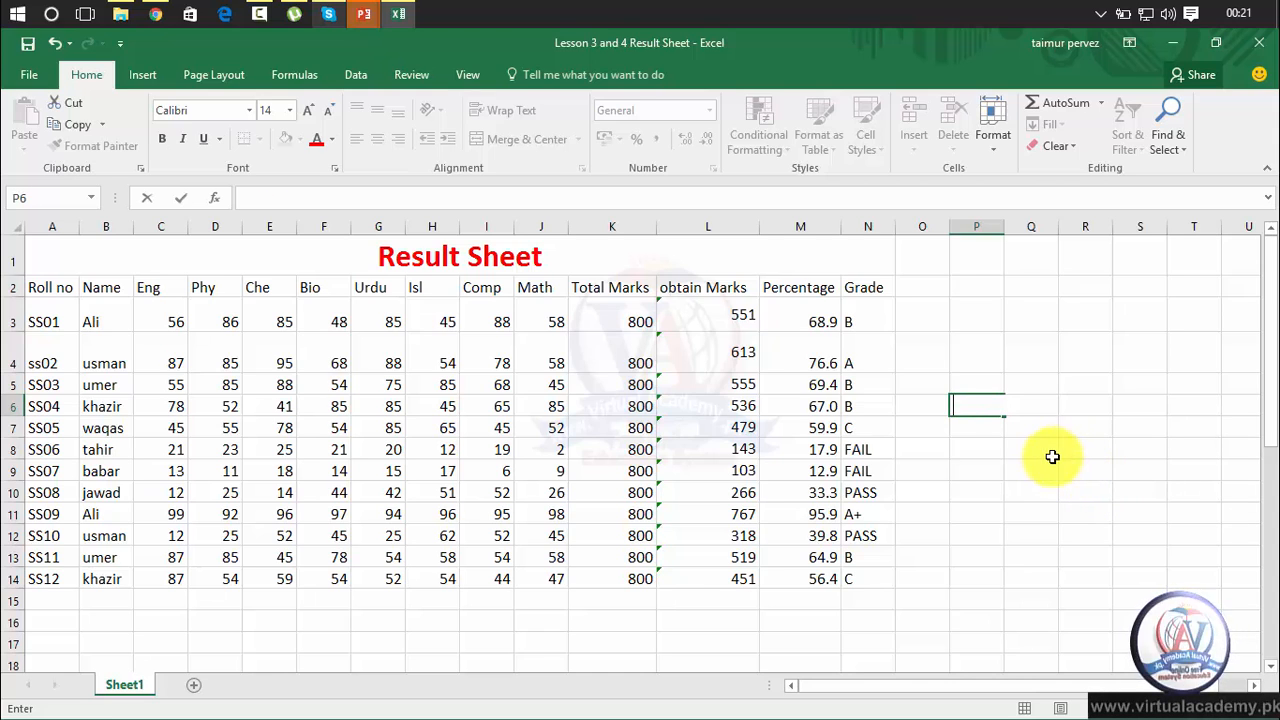
pyautogui.click(1050, 456)
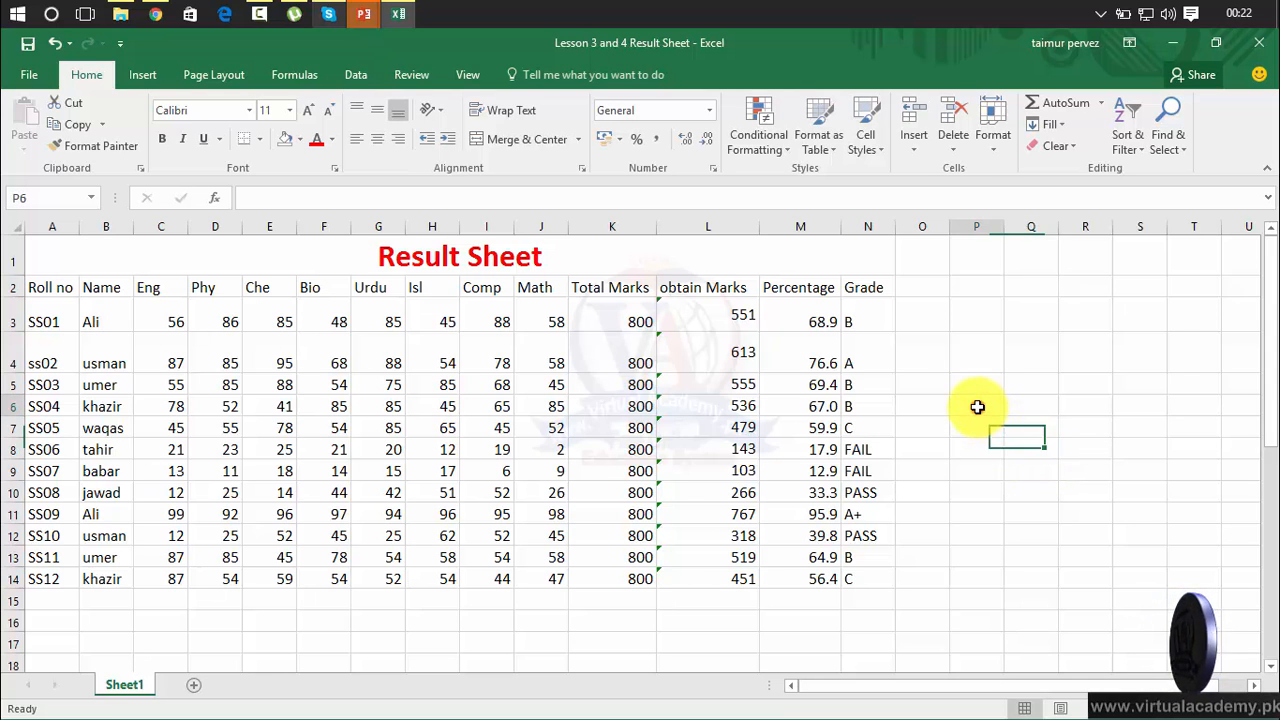
pyautogui.moveTo(971, 408)
pyautogui.mouseDown()
pyautogui.moveTo(1069, 440)
pyautogui.moveTo(1203, 517)
pyautogui.moveTo(1169, 540)
pyautogui.mouseUp()
pyautogui.click(1086, 578)
pyautogui.click(983, 409)
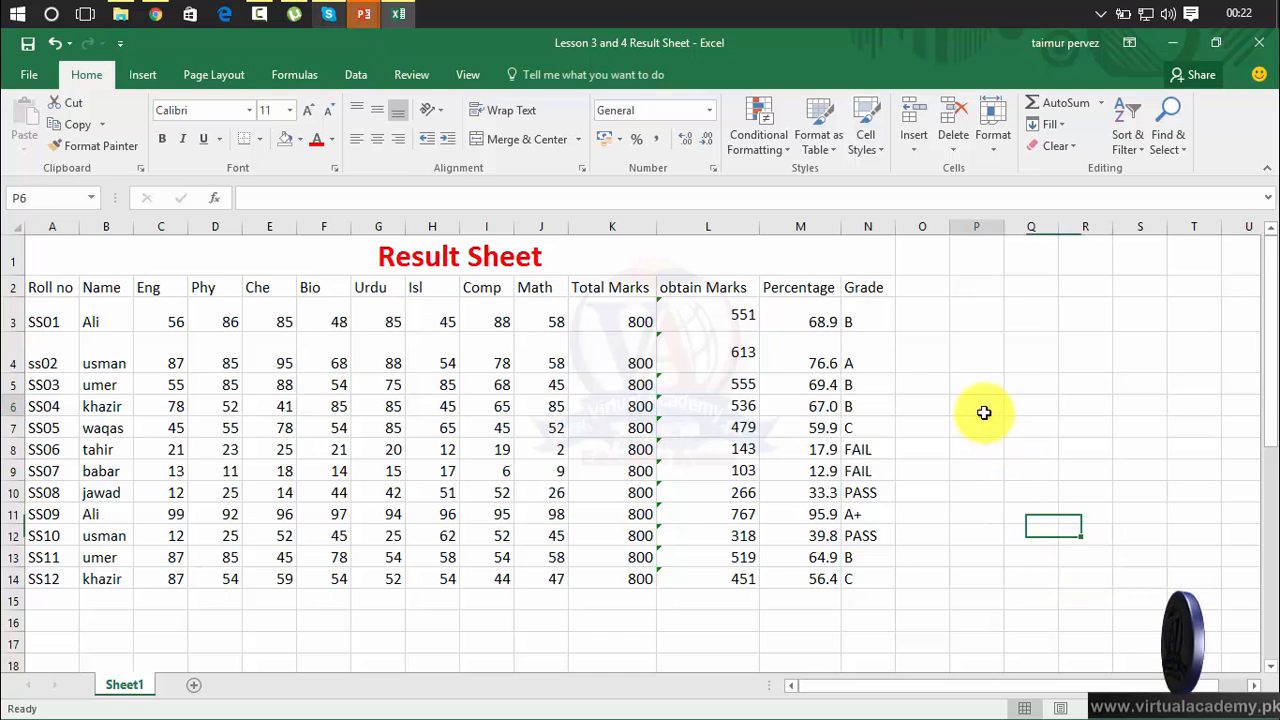
pyautogui.click(1022, 408)
pyautogui.click(1089, 406)
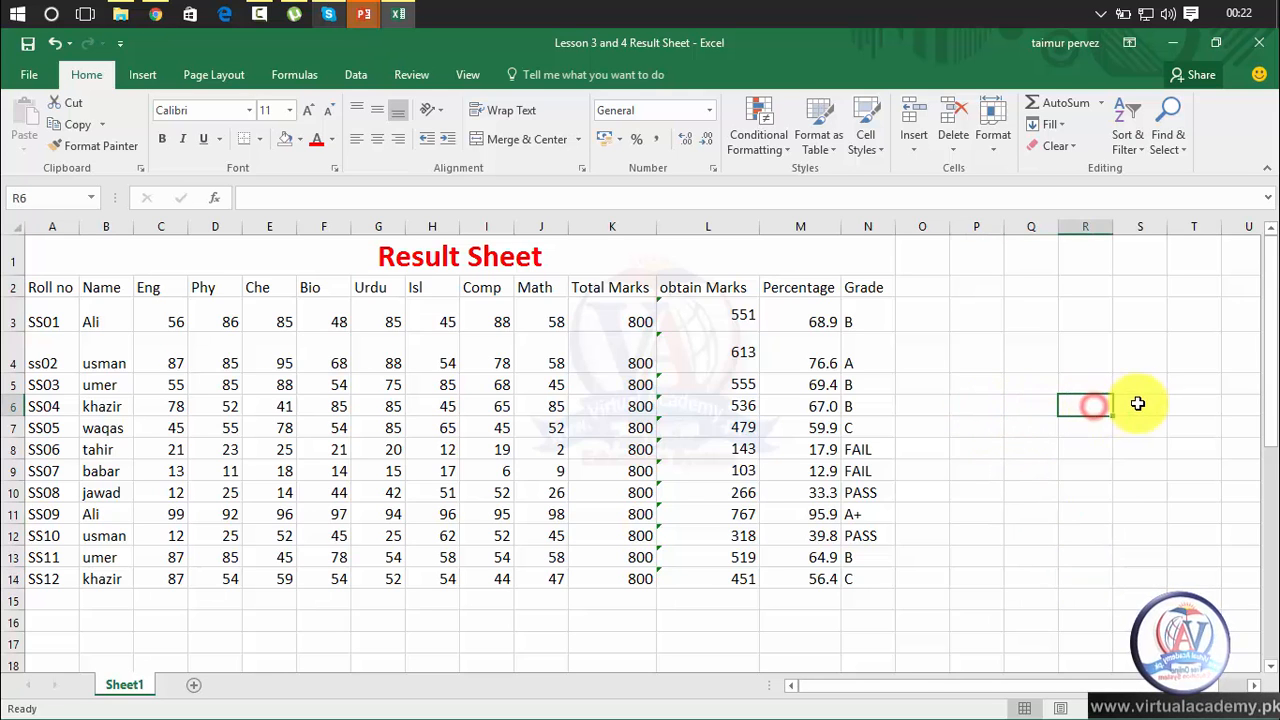
pyautogui.click(1137, 406)
pyautogui.click(1089, 408)
# Turn on Wrap Text for the empty cell range P6:X11 beside the result table
pyautogui.moveTo(971, 408); pyautogui.dragTo(1210, 580)
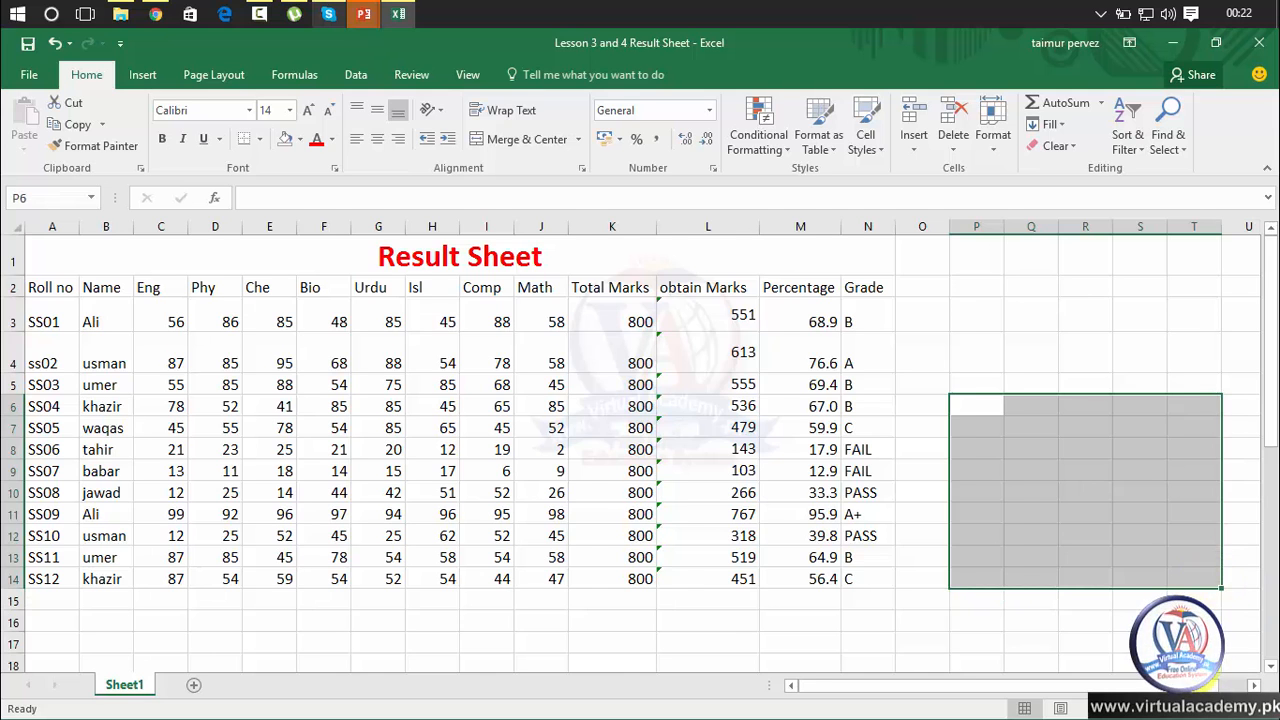
pyautogui.moveTo(1197, 686); pyautogui.dragTo(1229, 683)
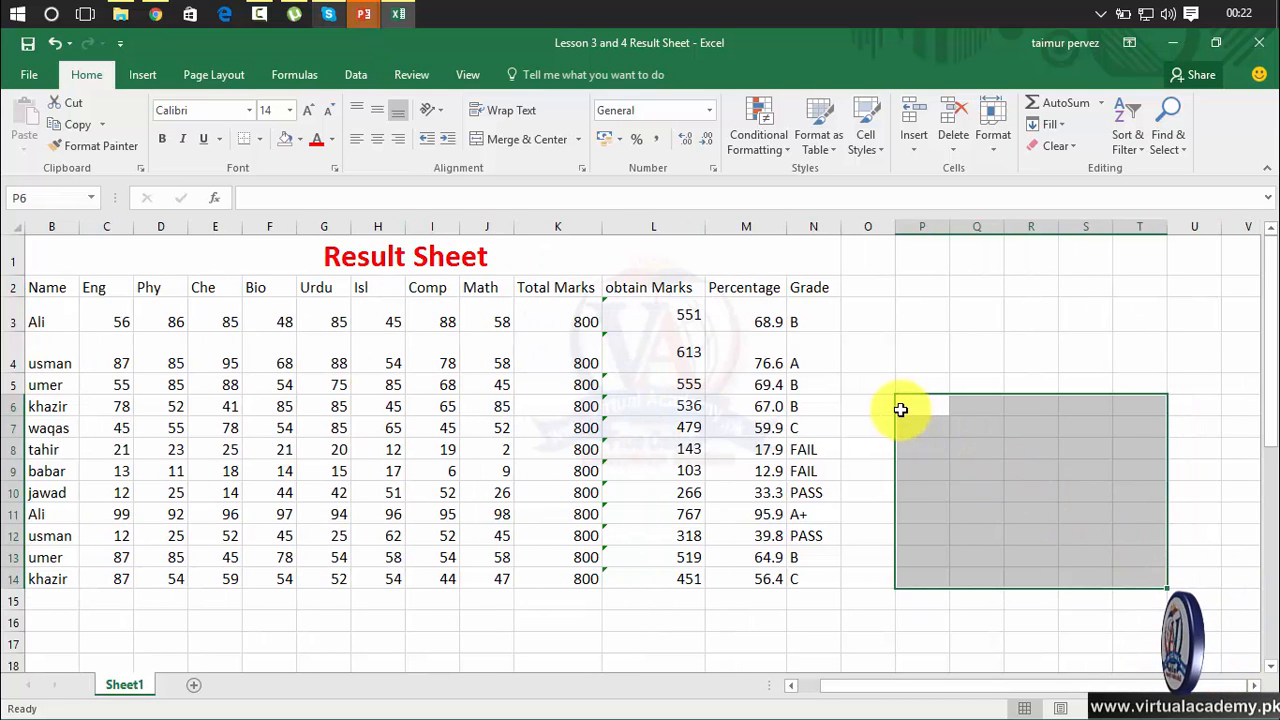
pyautogui.moveTo(900, 409); pyautogui.dragTo(1118, 507)
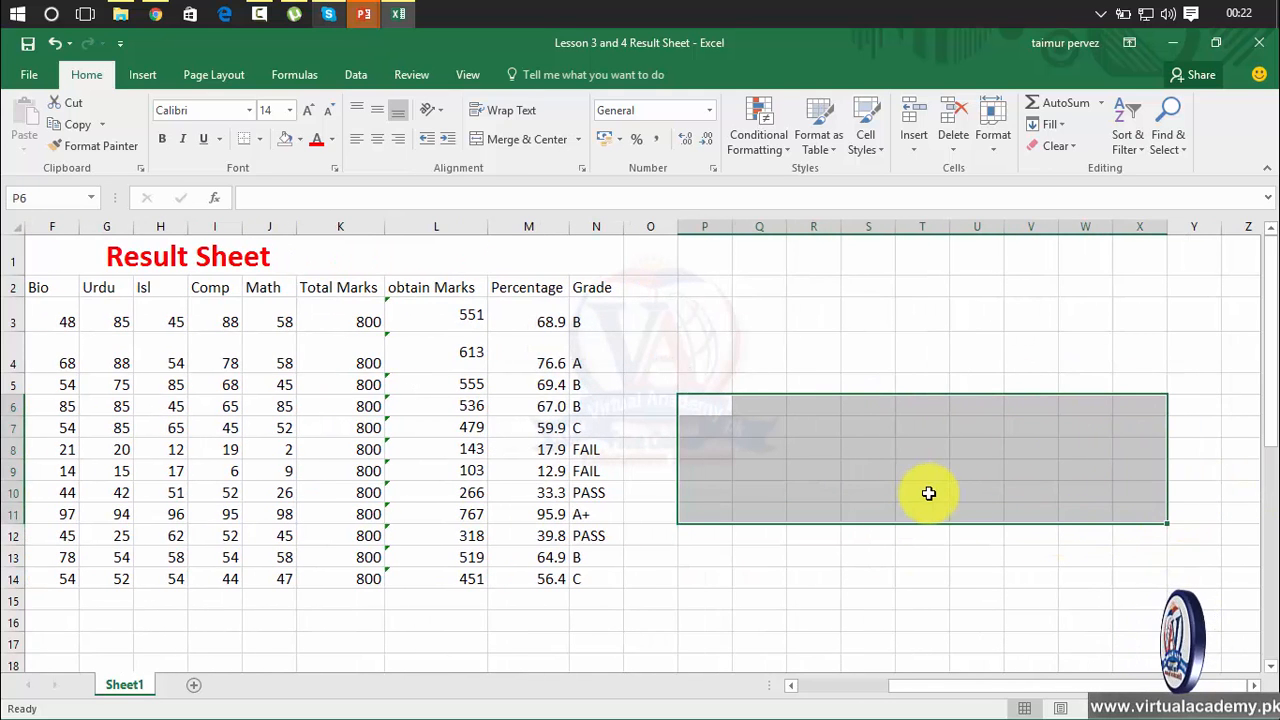
pyautogui.click(515, 120)
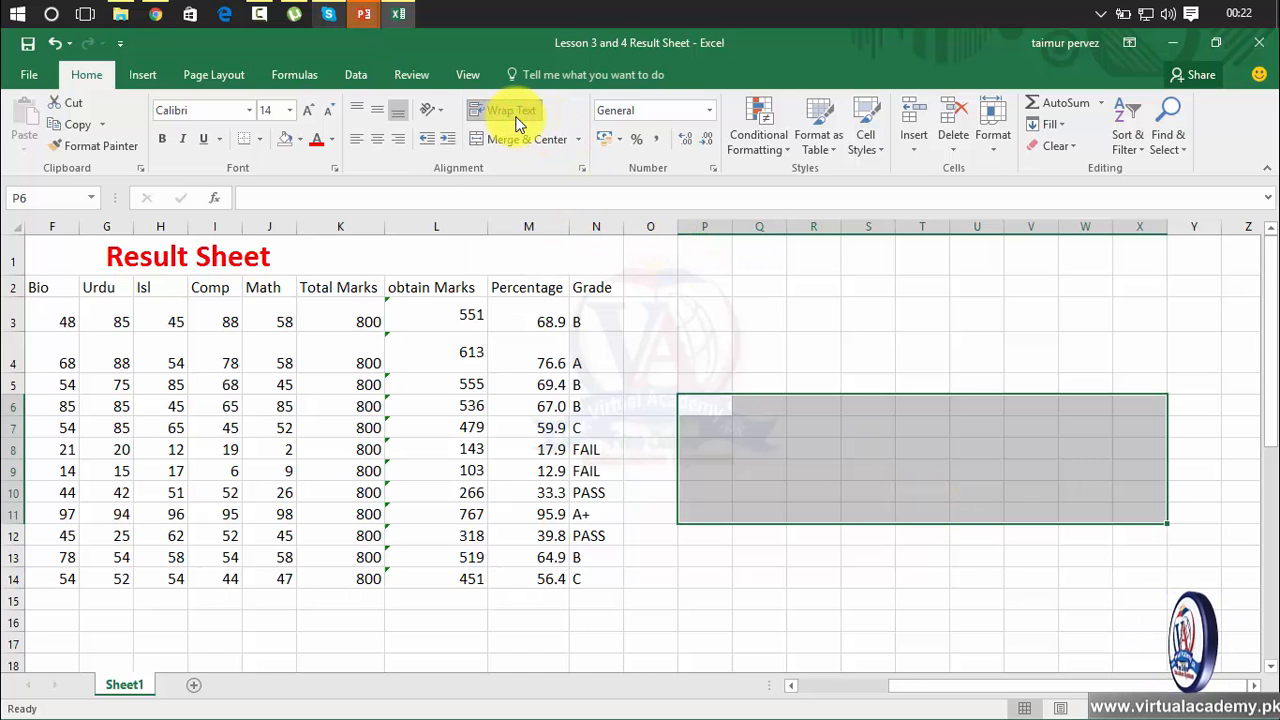
pyautogui.click(795, 442)
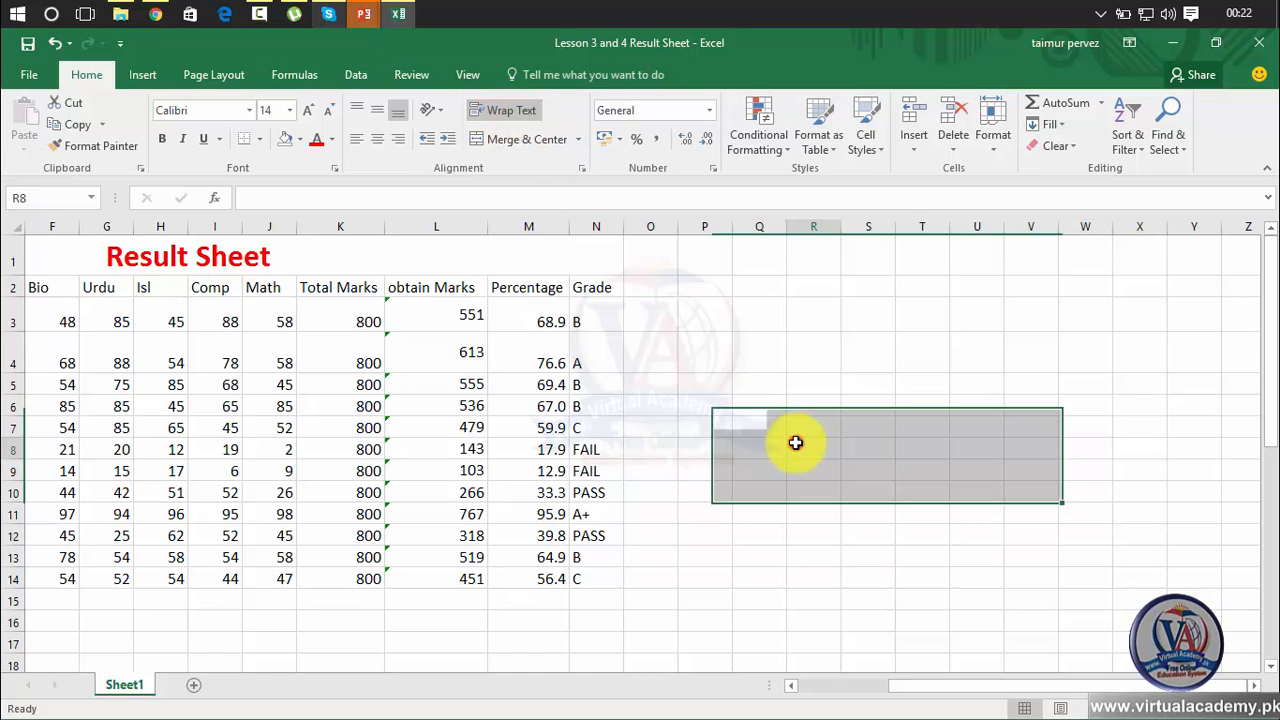
# Enter the sample sentence "micro soft office is the application softwar" in the wrapped cell Q7 and select that cell
pyautogui.click(748, 418)
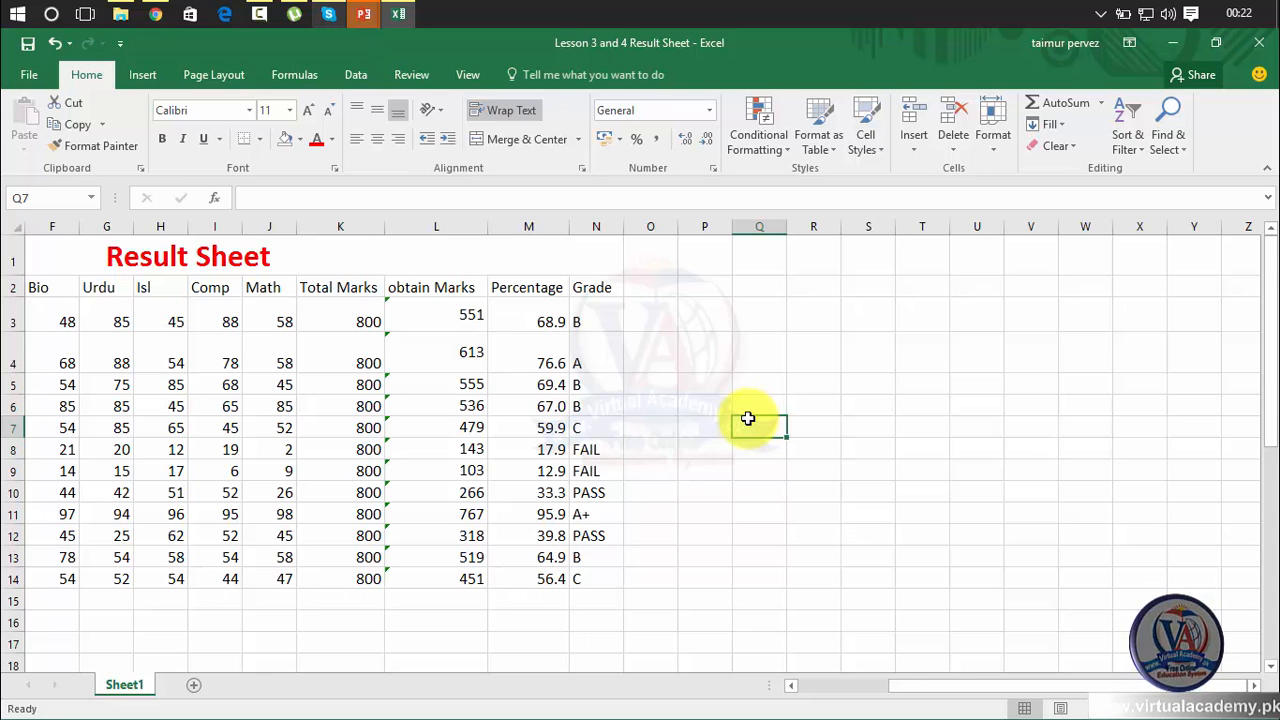
pyautogui.write('vir')
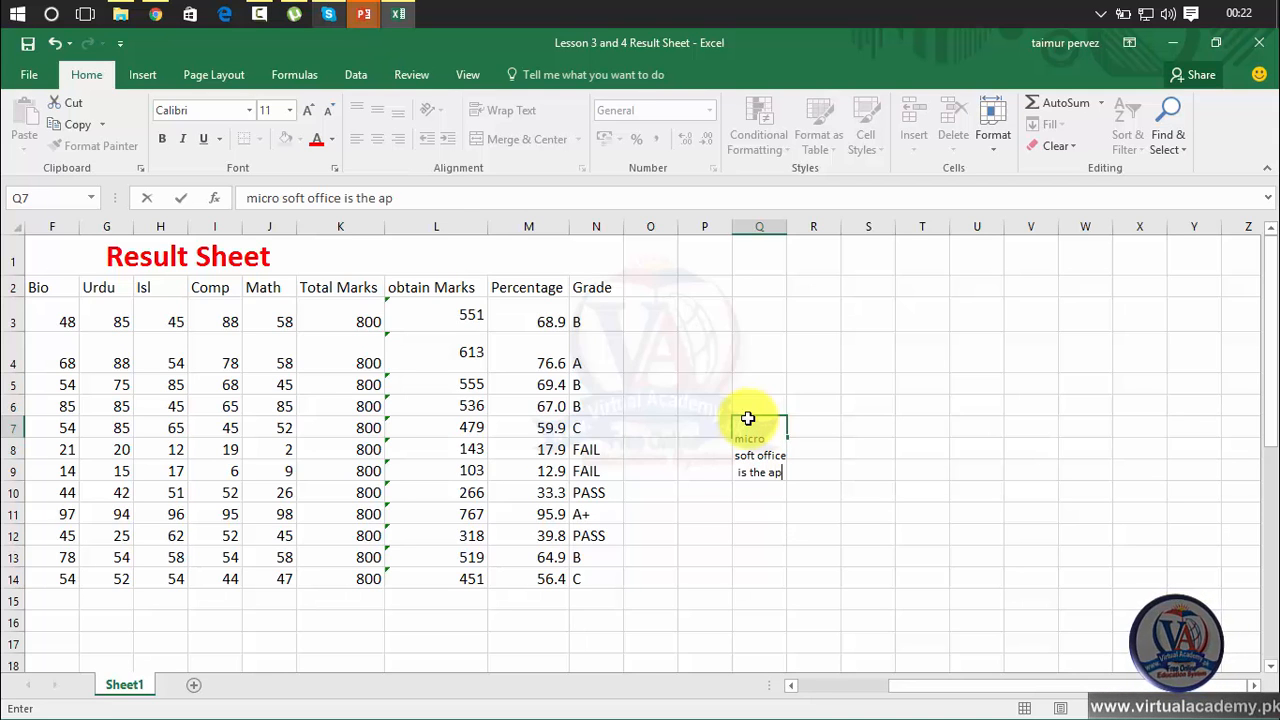
pyautogui.write('plica')
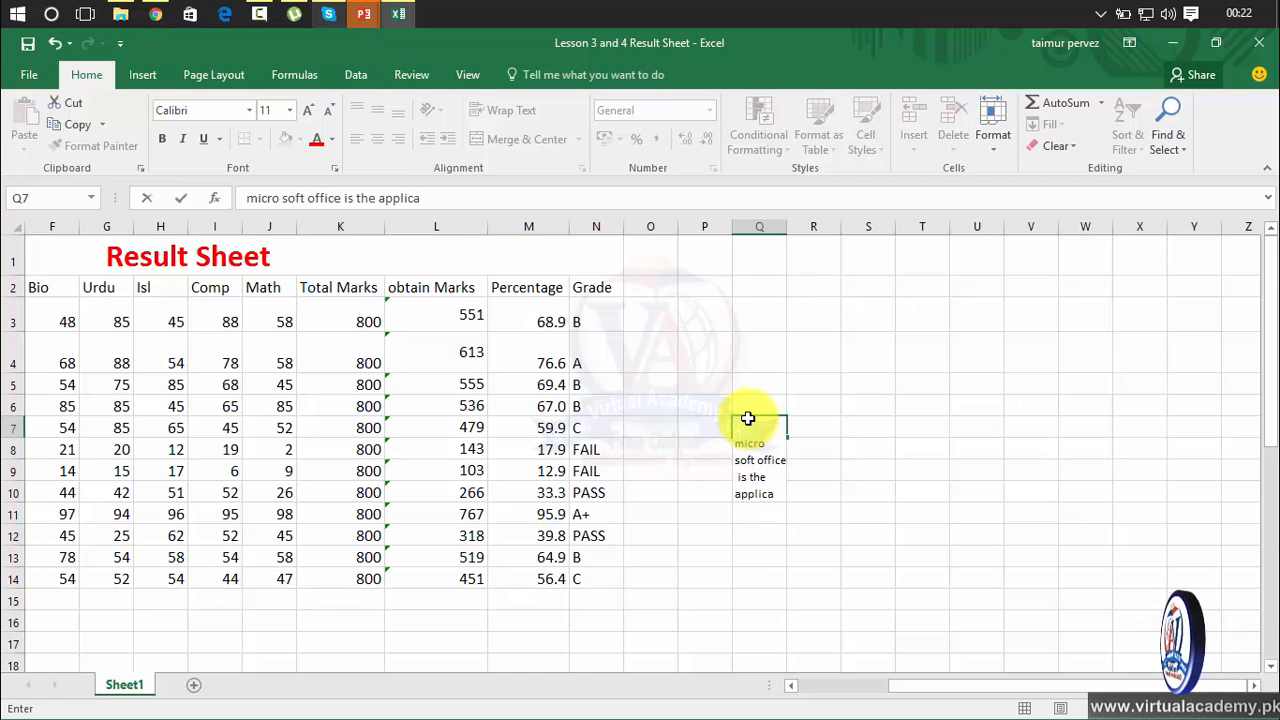
pyautogui.write('tion soft')
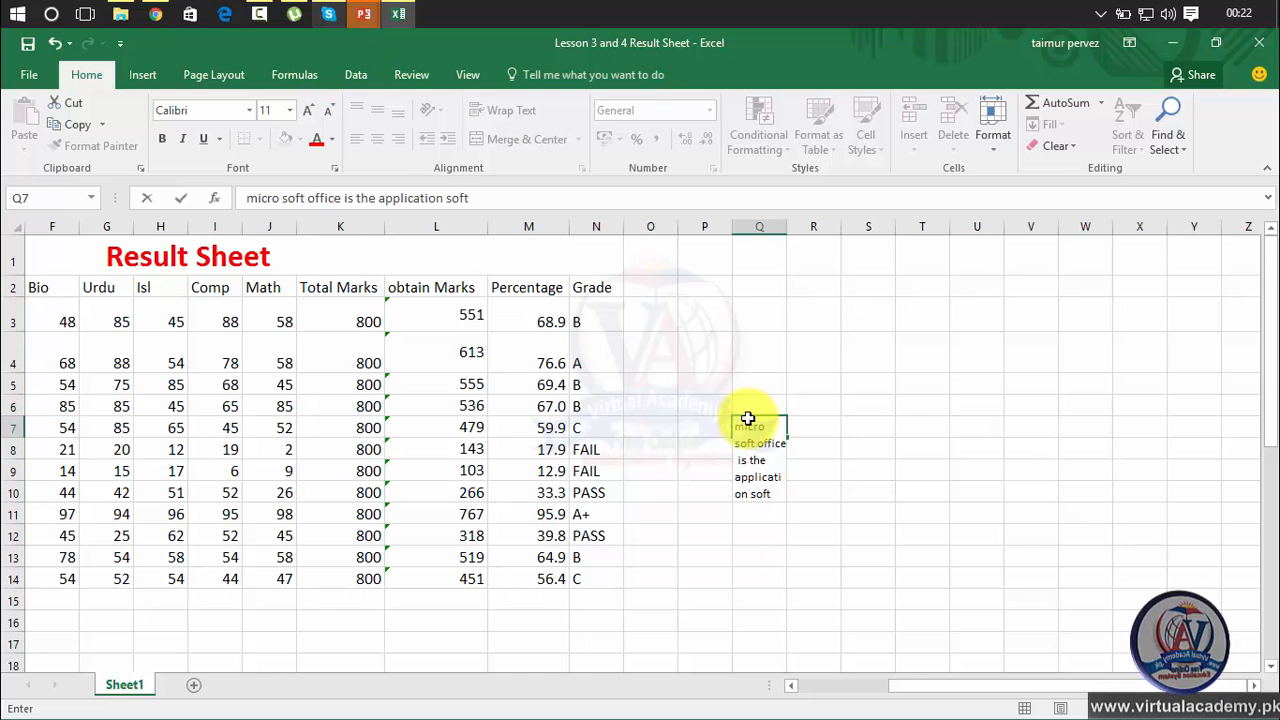
pyautogui.write('war')
pyautogui.moveTo(906, 519); pyautogui.dragTo(857, 491)
pyautogui.click(755, 432)
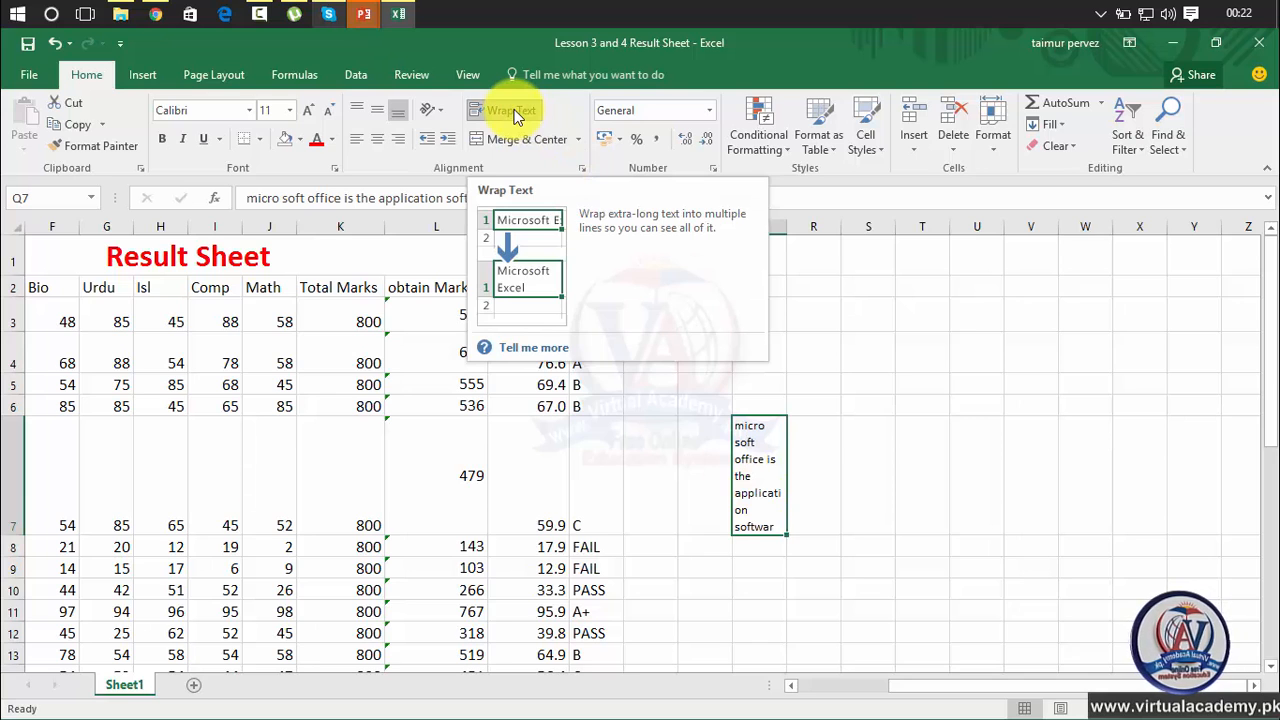
# Enter "microsoft office is the application software" in the unwrapped cell S4 and compare it with the wrapped text in Q7
pyautogui.click(910, 401)
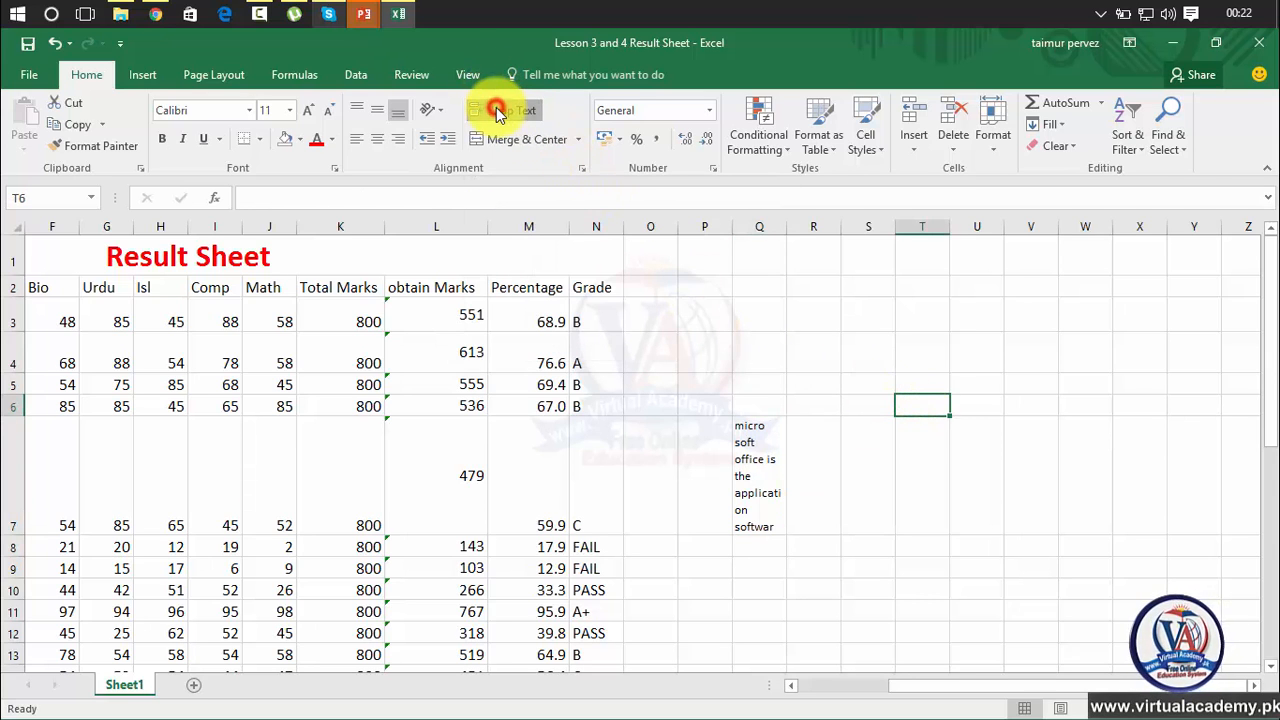
pyautogui.click(858, 349)
pyautogui.write('mic')
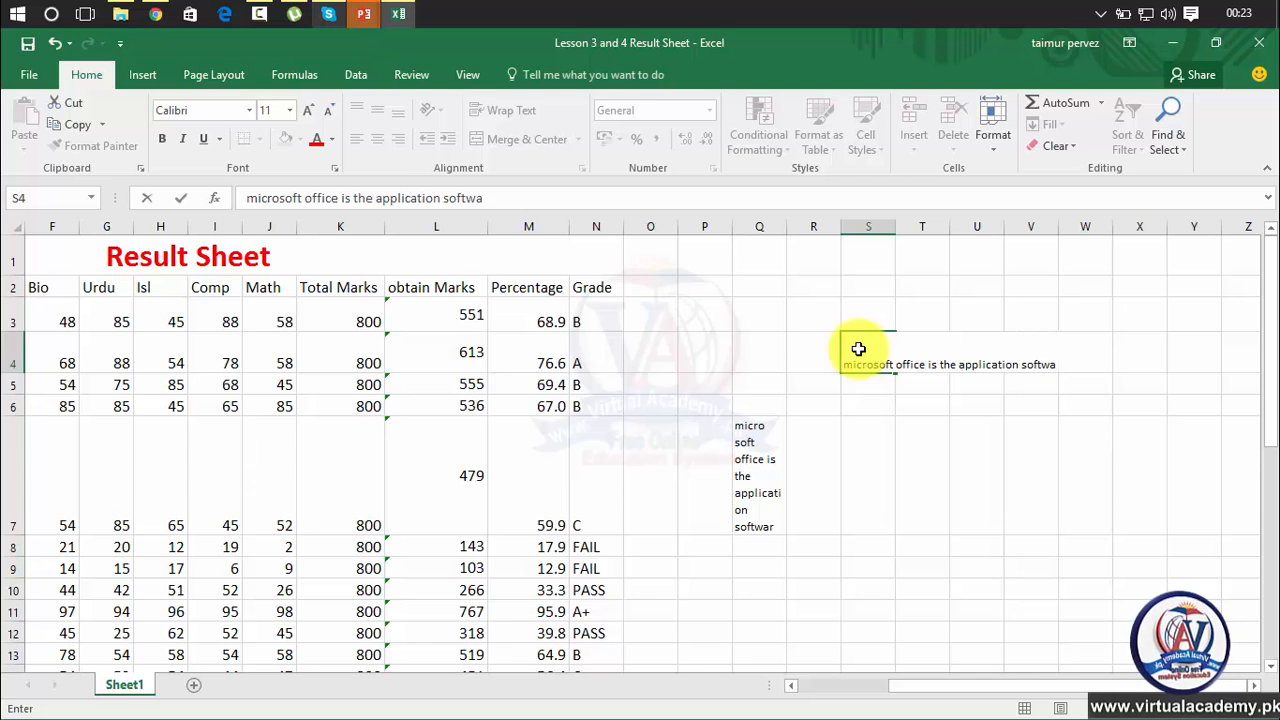
pyautogui.click(1000, 477)
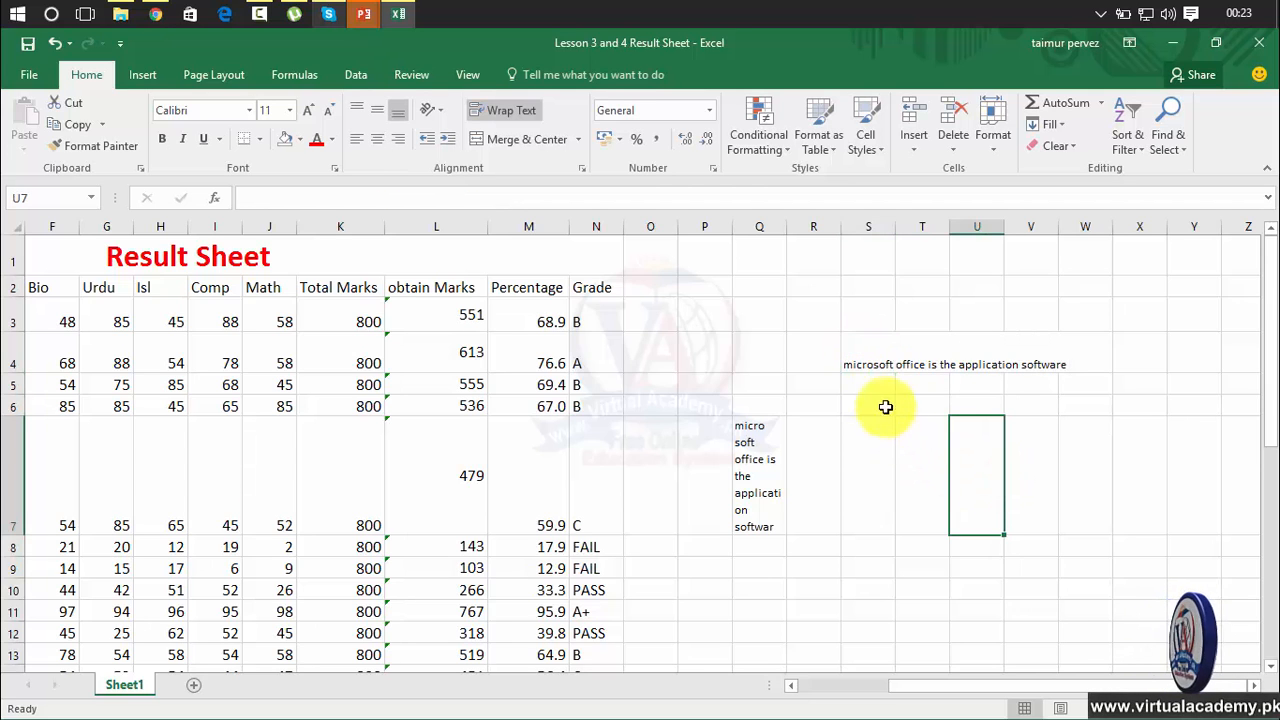
pyautogui.moveTo(873, 372); pyautogui.dragTo(1080, 383)
pyautogui.click(994, 490)
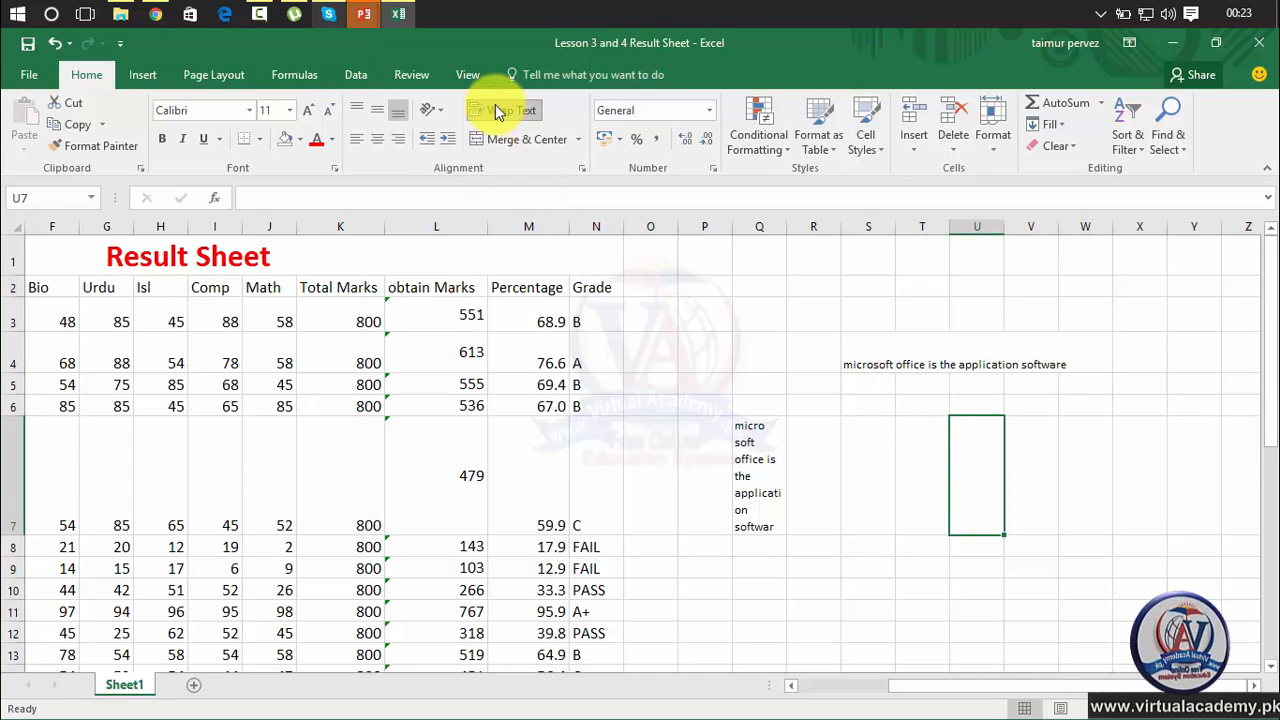
pyautogui.click(755, 429)
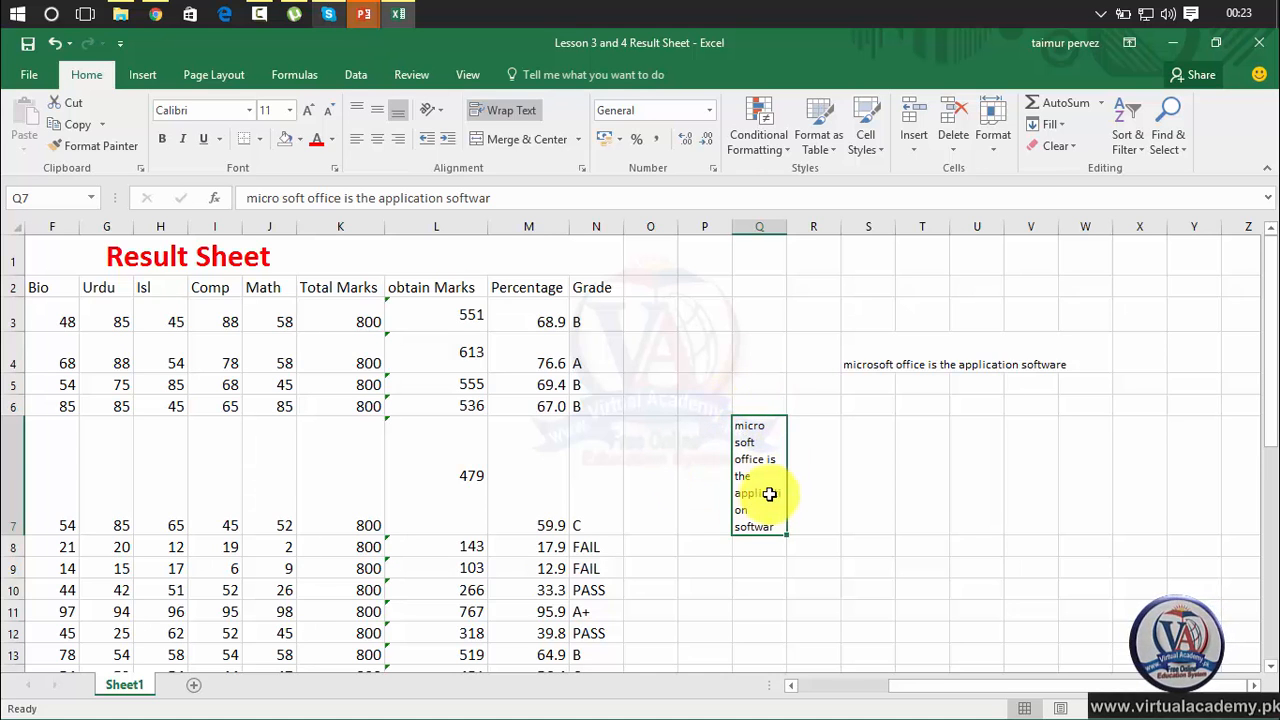
# Merge and center the empty cell block Q10:Y18 into one large cell
pyautogui.moveTo(1268, 398); pyautogui.dragTo(1270, 515)
pyautogui.moveTo(760, 288); pyautogui.dragTo(1200, 457)
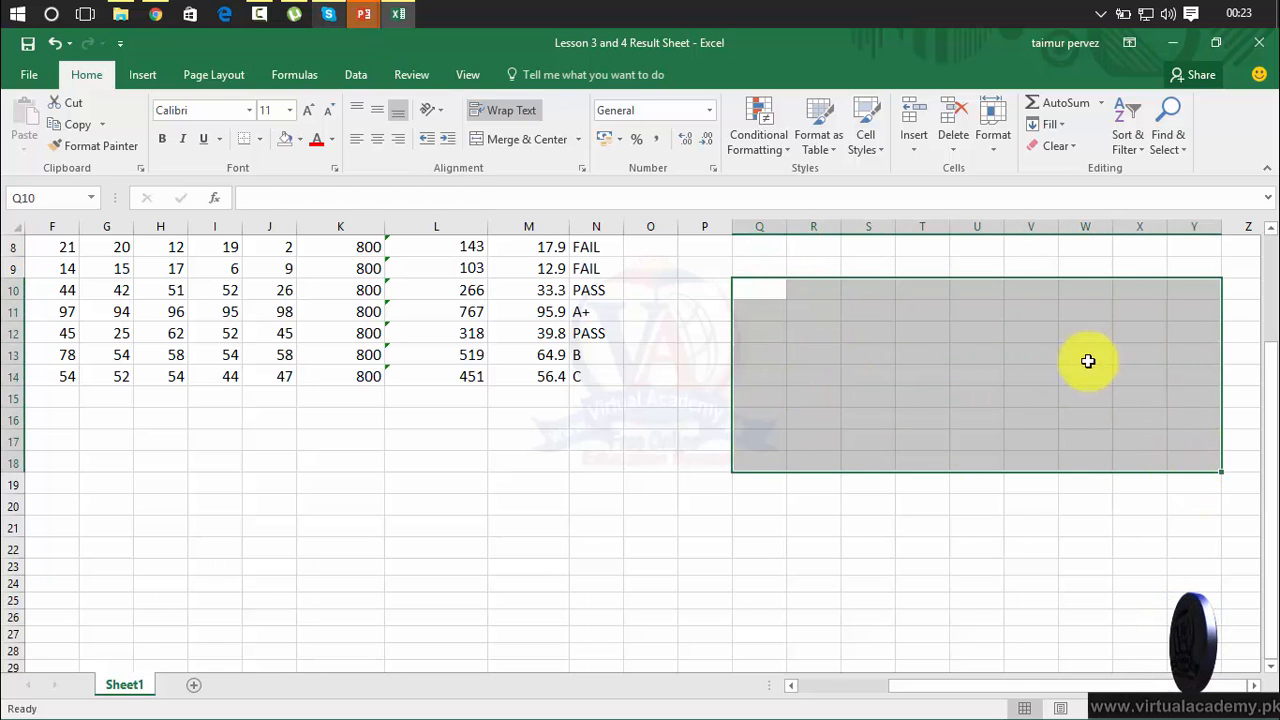
pyautogui.click(510, 143)
pyautogui.click(940, 599)
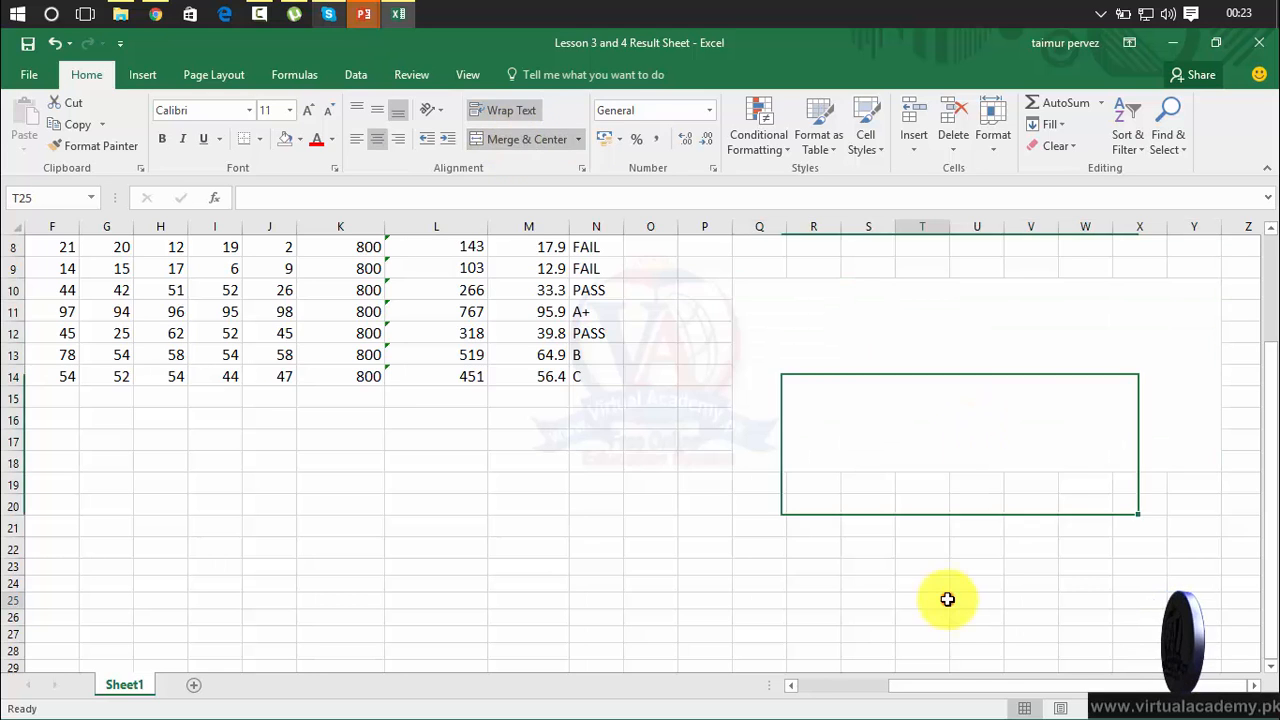
# Fill the merged cell Q10:Y18 with "fhjdosiejlkjdsoijfoijsfoksjdoifjslkjf" and enter "dfjsdjf" in cell Q19
pyautogui.click(886, 394)
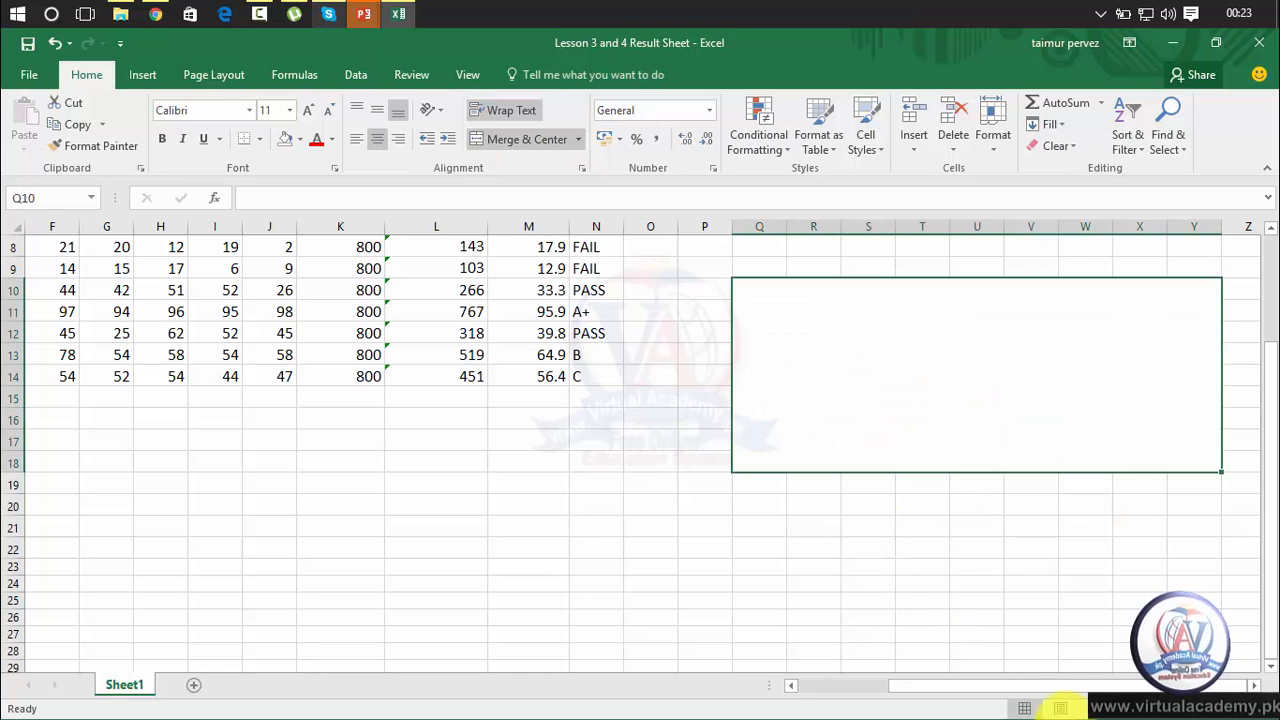
pyautogui.write('fhj')
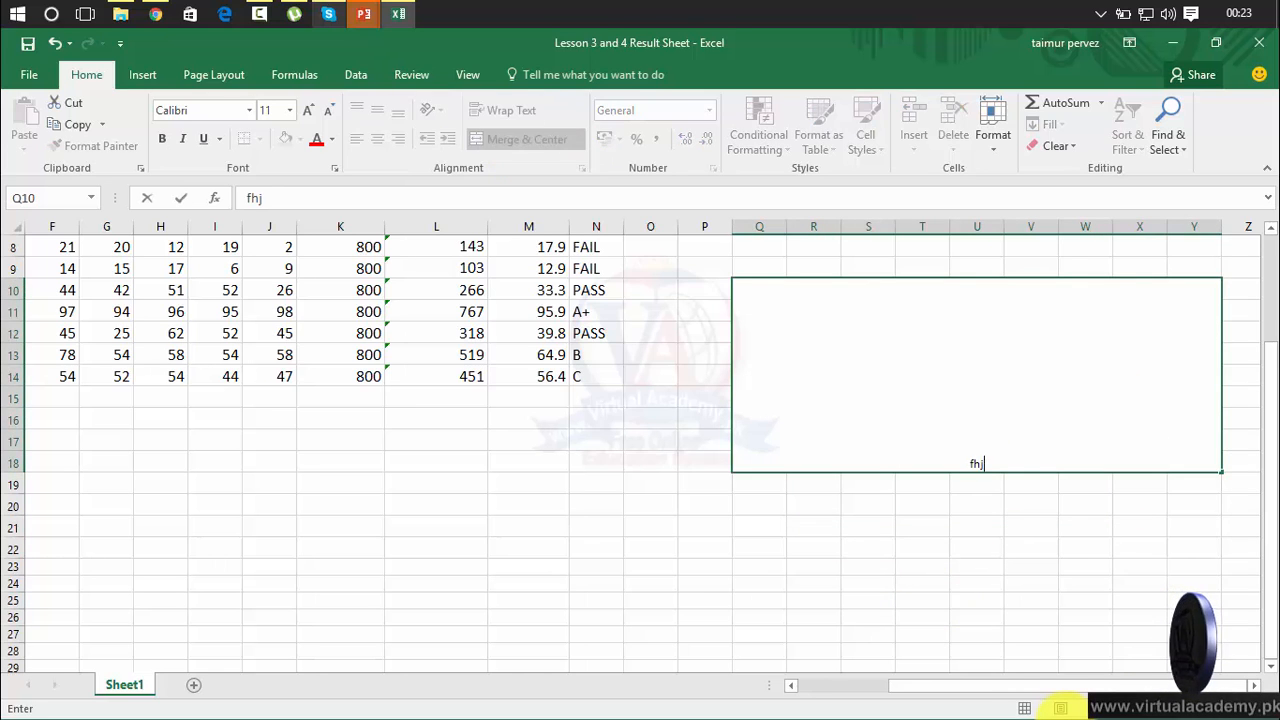
pyautogui.write('dosiejlkjdsoijfoijsfoksjdoifjslkjf')
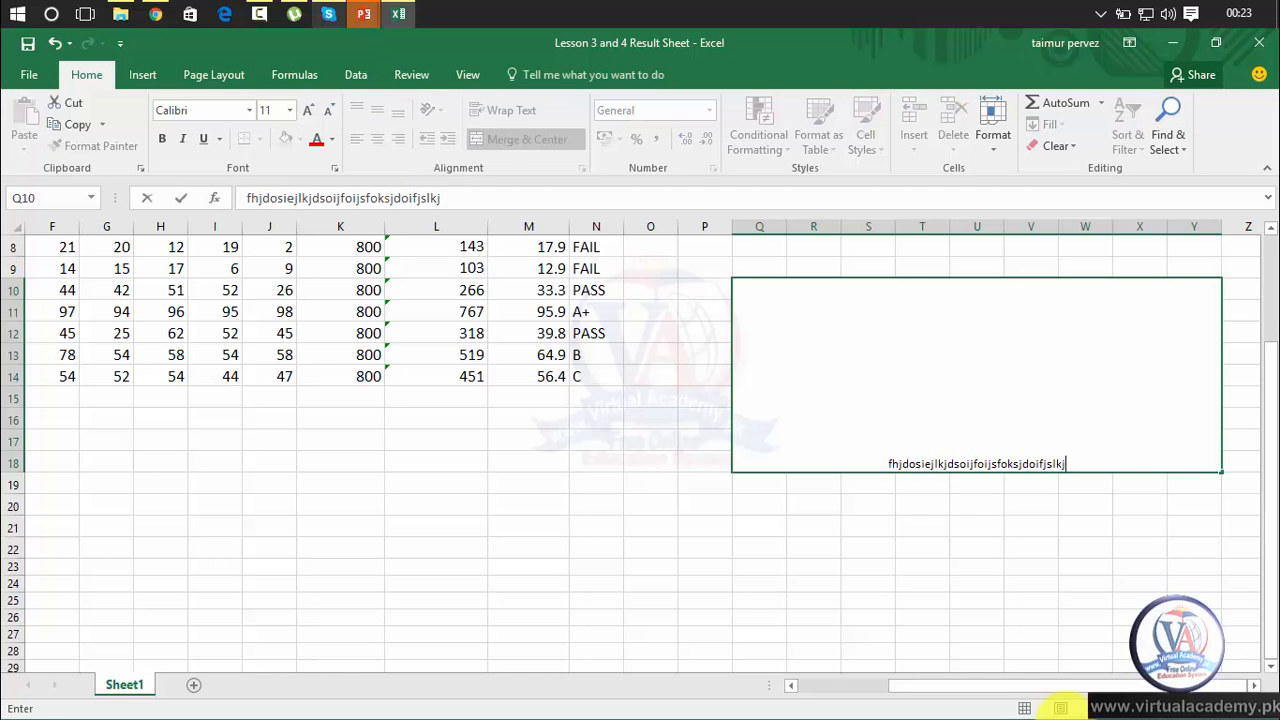
pyautogui.press('Return')
pyautogui.write('dfjsdjf')
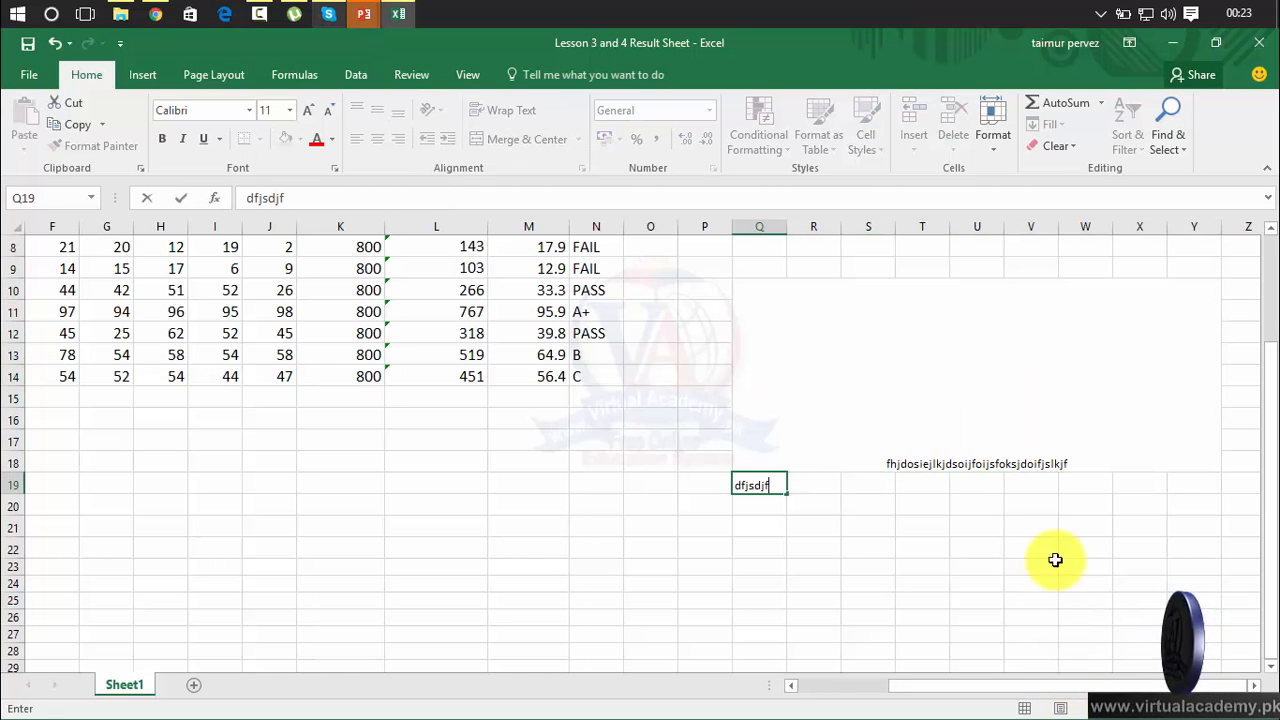
# Unmerge the block Q10:Y18 and turn off Wrap Text for its cells
pyautogui.click(995, 455)
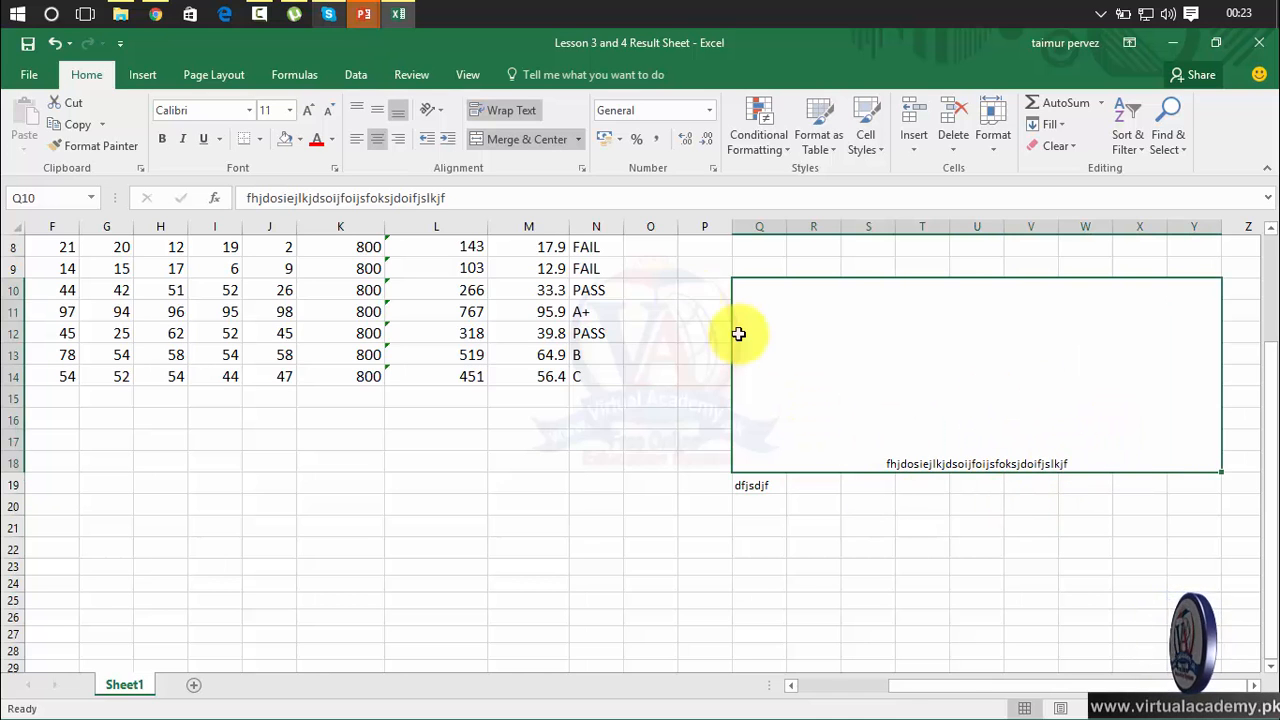
pyautogui.click(541, 145)
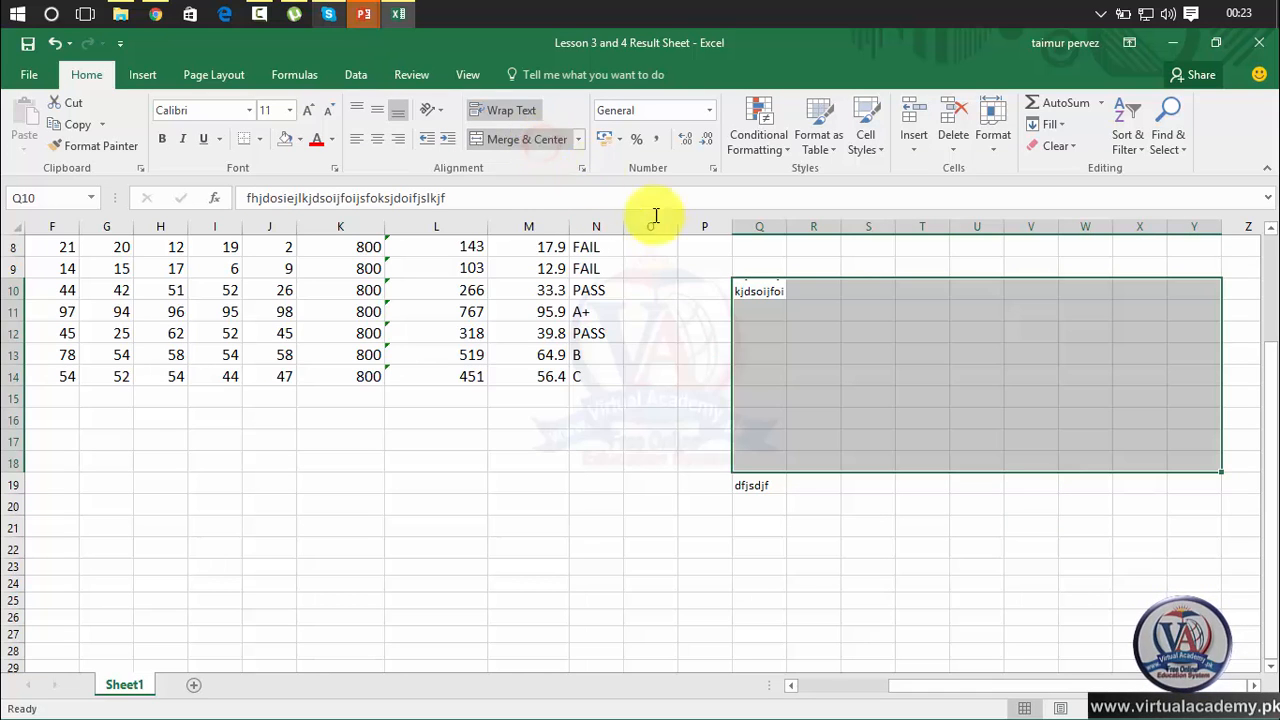
pyautogui.click(505, 110)
pyautogui.click(832, 477)
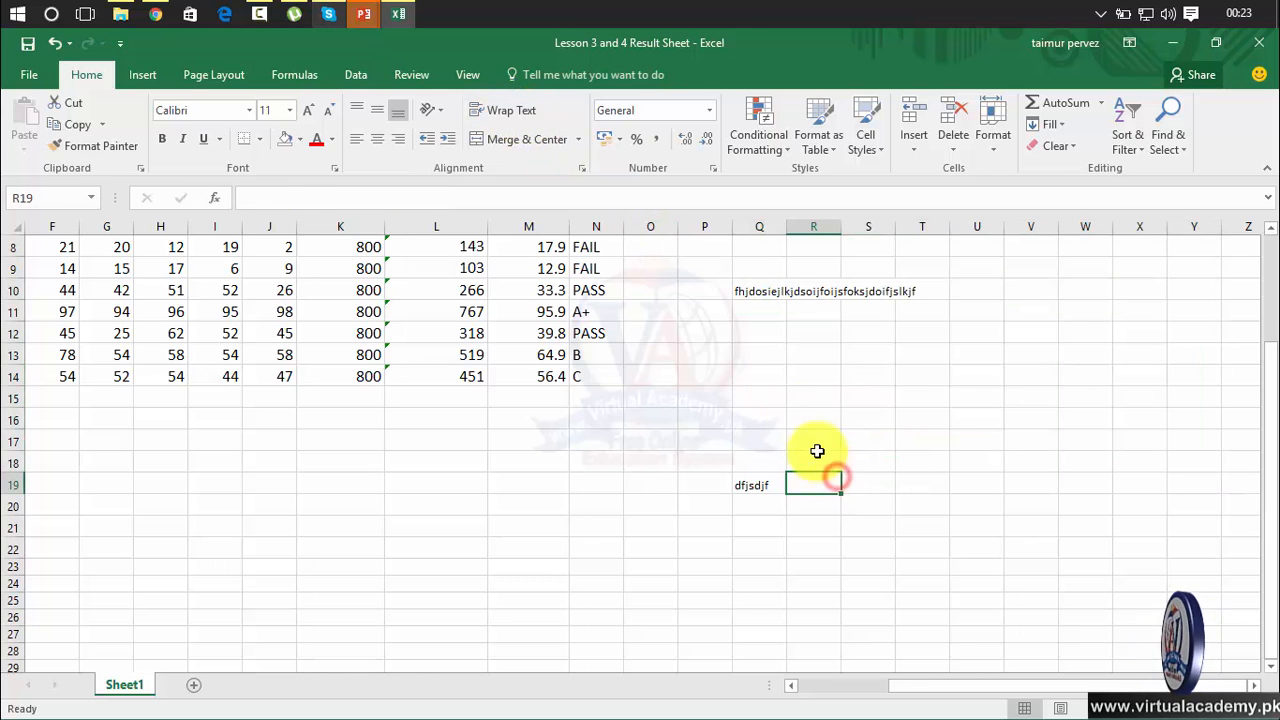
# Delete the practice text from cells Q10:V21 and review the Wrap Text description
pyautogui.moveTo(743, 289); pyautogui.dragTo(1023, 517)
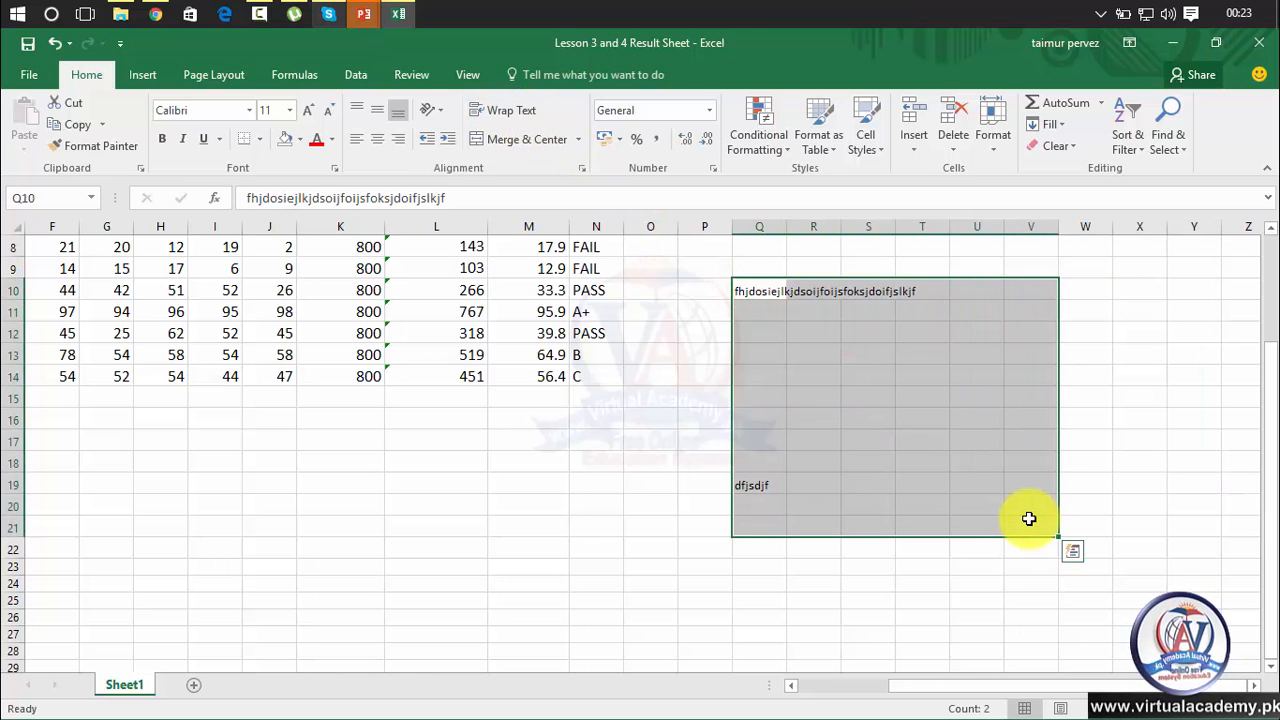
pyautogui.press('Delete')
pyautogui.moveTo(1269, 500); pyautogui.dragTo(1272, 375)
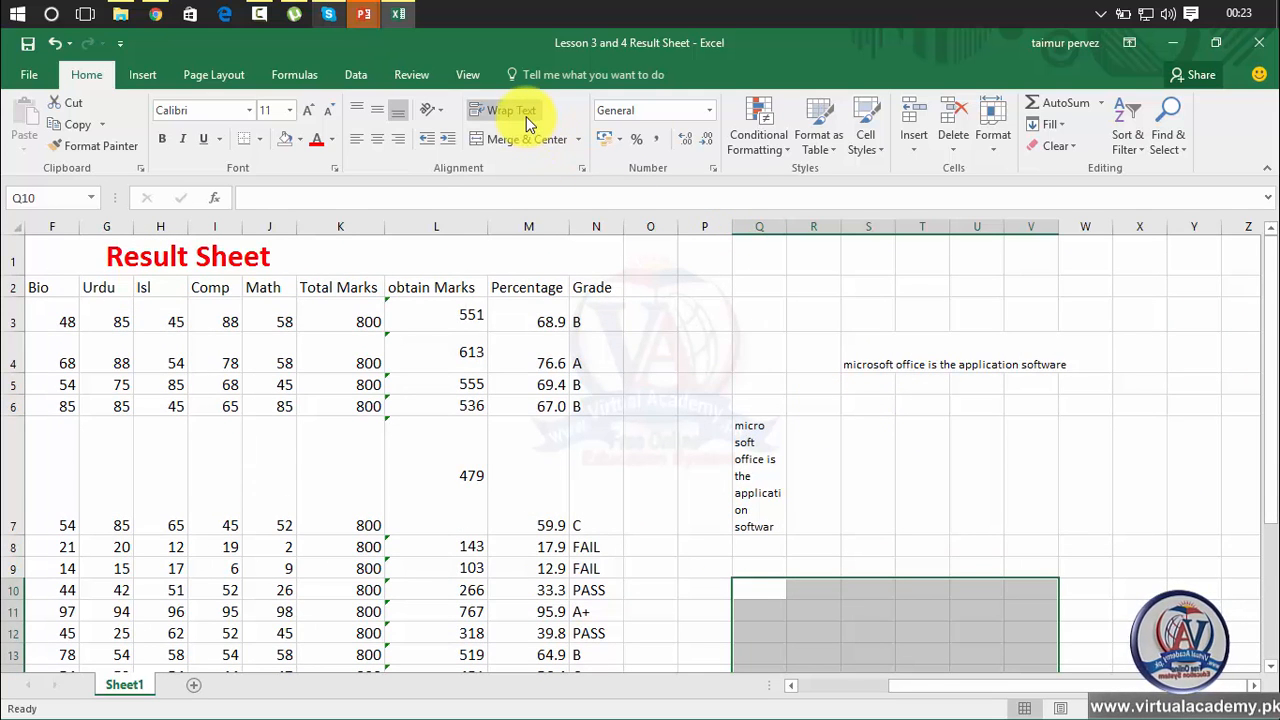
pyautogui.click(496, 120)
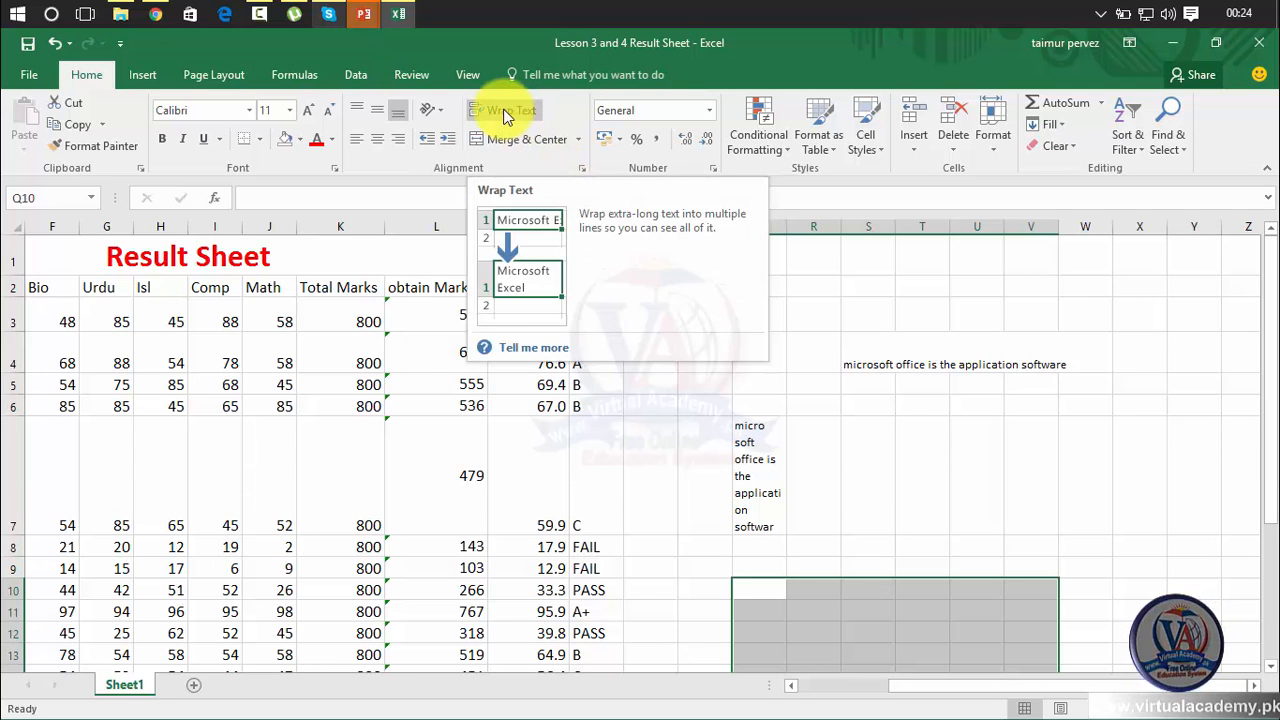
# Delete the two sample sentences by clearing the cell range Q4:W9
pyautogui.click(866, 378)
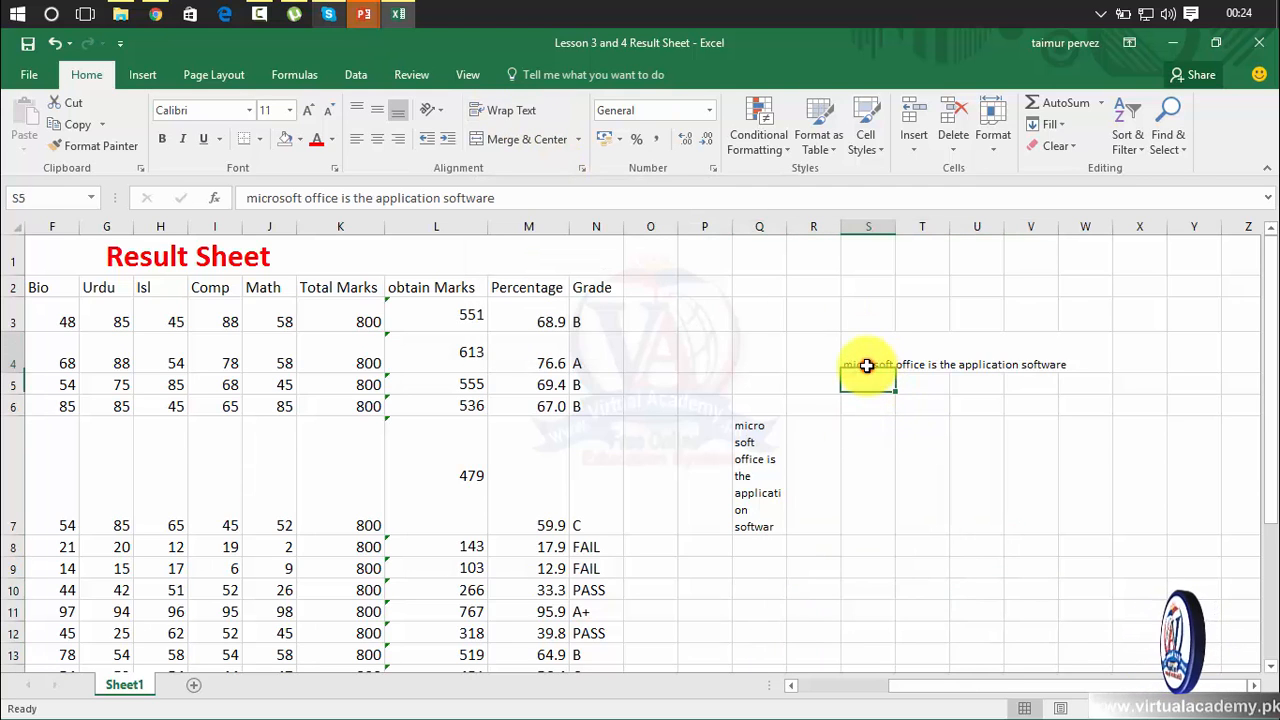
pyautogui.moveTo(866, 366); pyautogui.dragTo(736, 557)
pyautogui.click(1086, 420)
pyautogui.press('Delete')
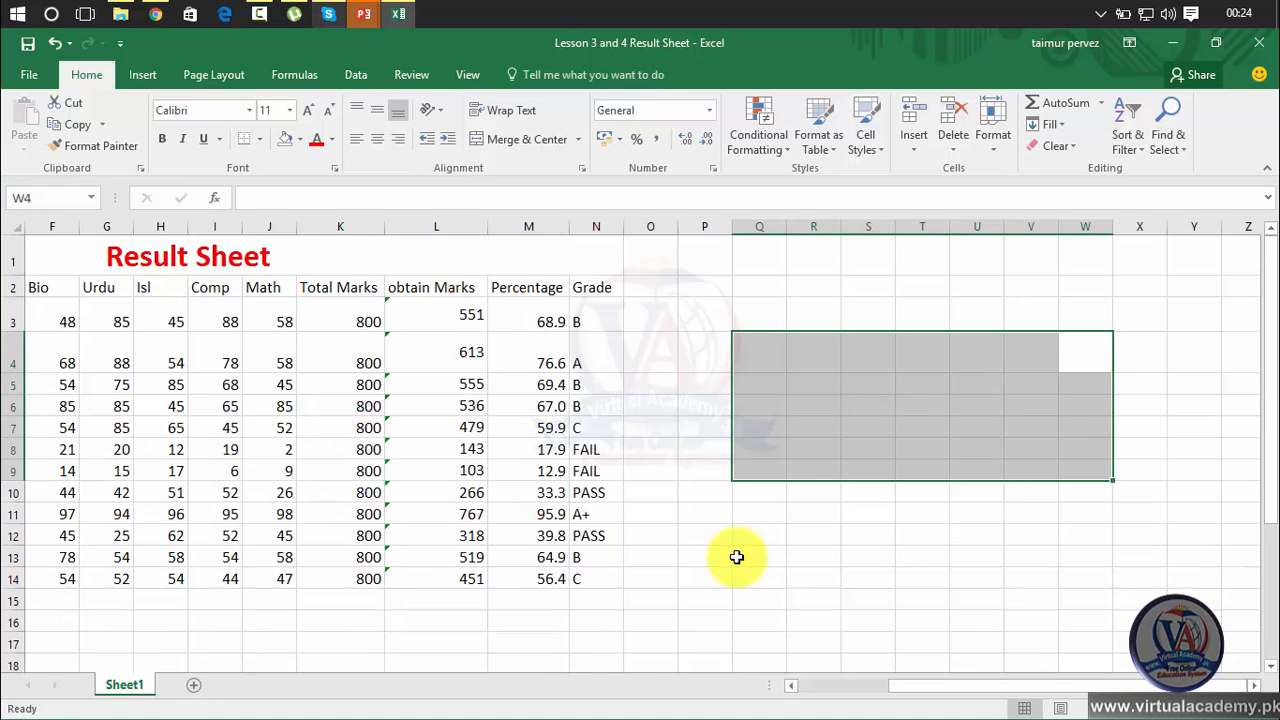
pyautogui.click(842, 588)
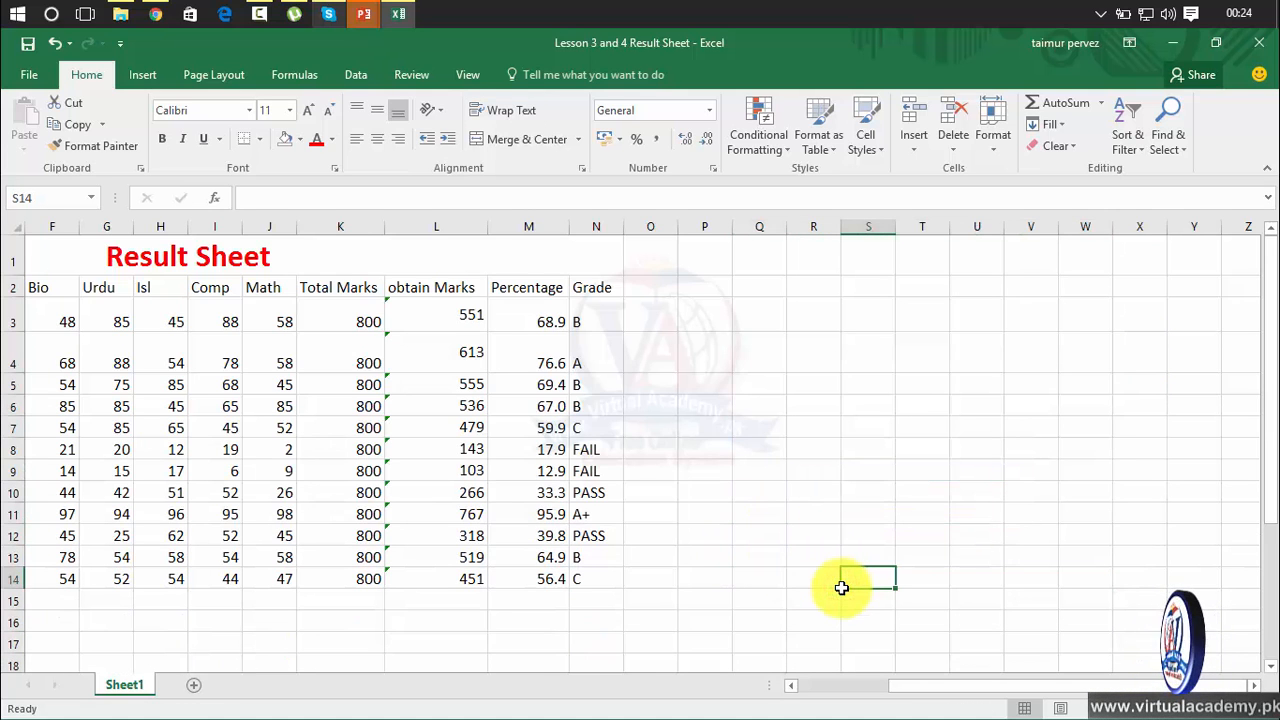